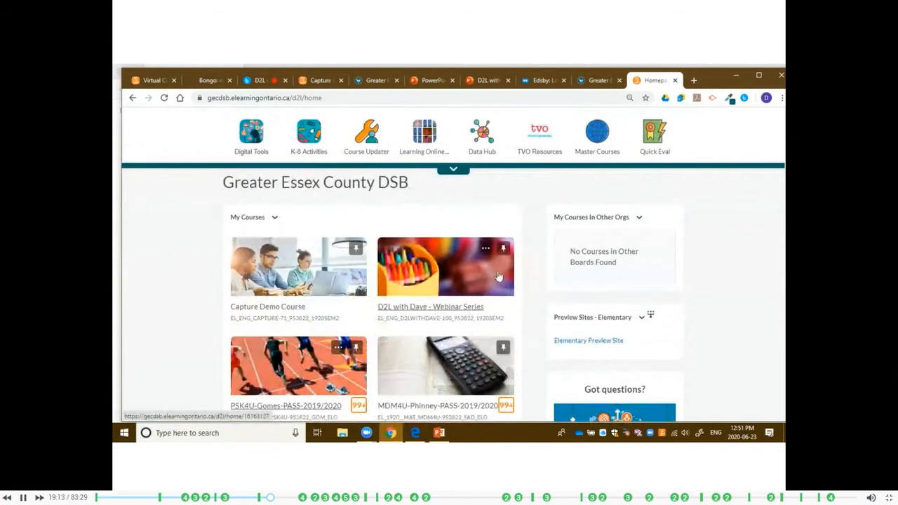
Pin the Teacher Course (EL_ENG_D2LwithDaveTeacher-27_953822_1920Sem2) in the course selector.
{"action": "scroll", "coordinate": [526, 211], "scroll_direction": "up", "scroll_amount": 1}
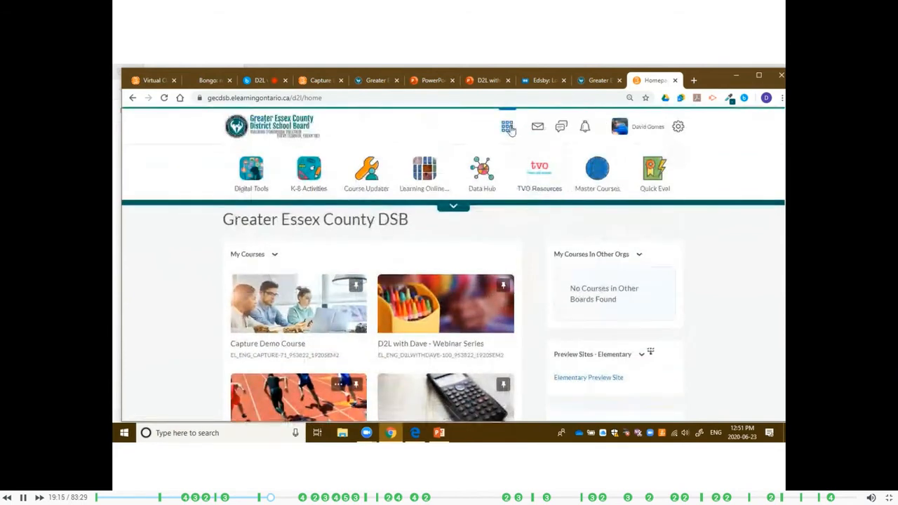
{"action": "left_click", "coordinate": [507, 128]}
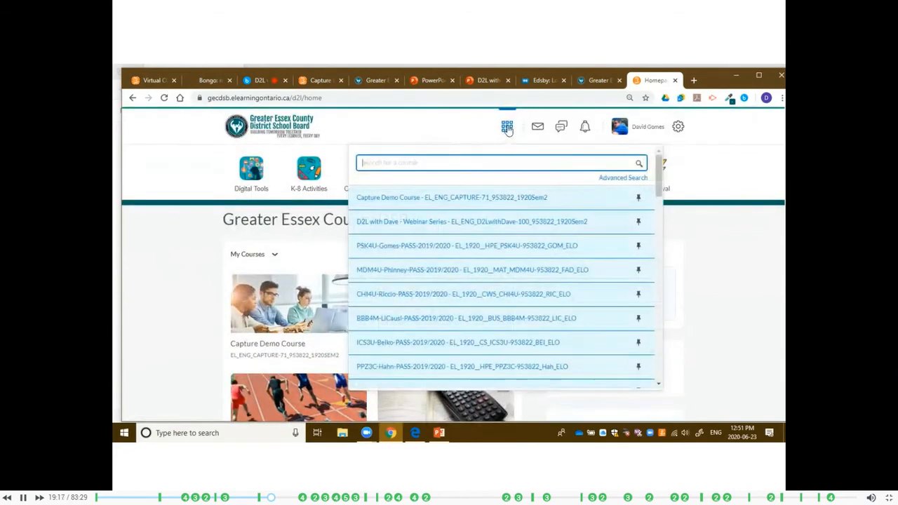
{"action": "scroll", "coordinate": [518, 182], "scroll_direction": "down", "scroll_amount": 10}
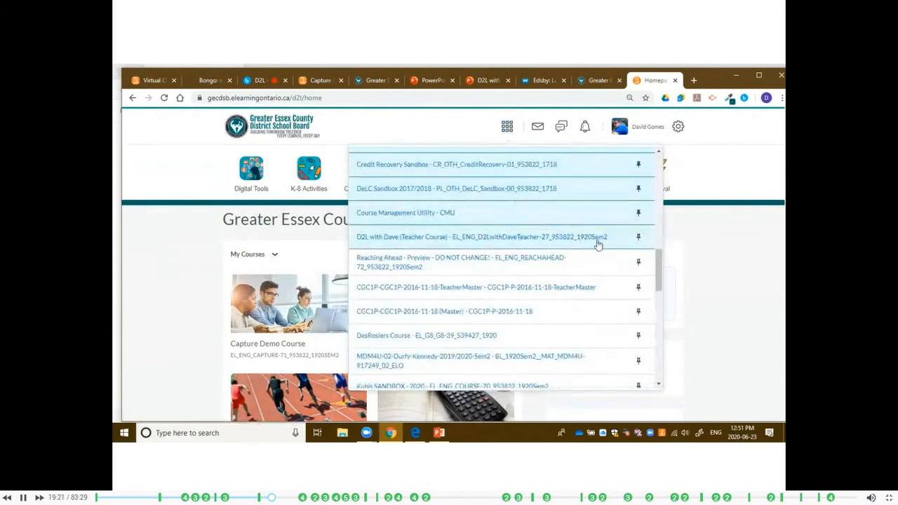
{"action": "left_click", "coordinate": [638, 237]}
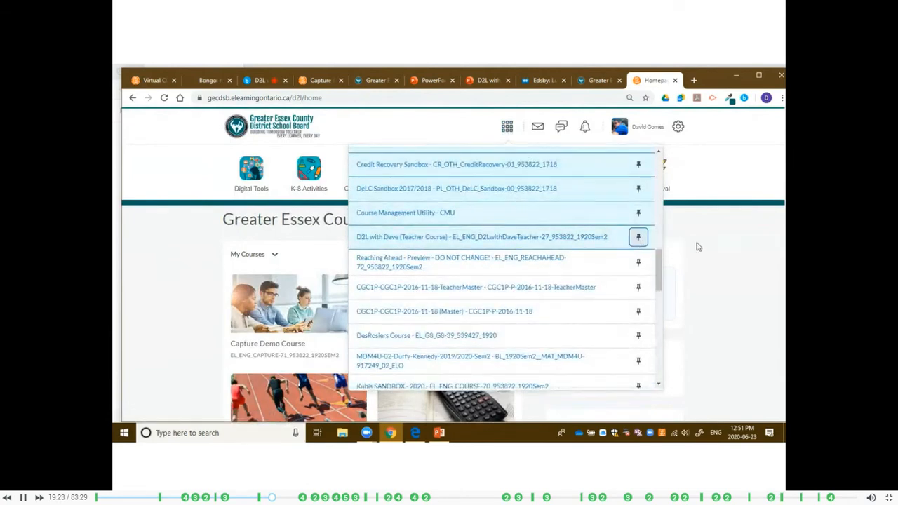
{"action": "left_click", "coordinate": [742, 249]}
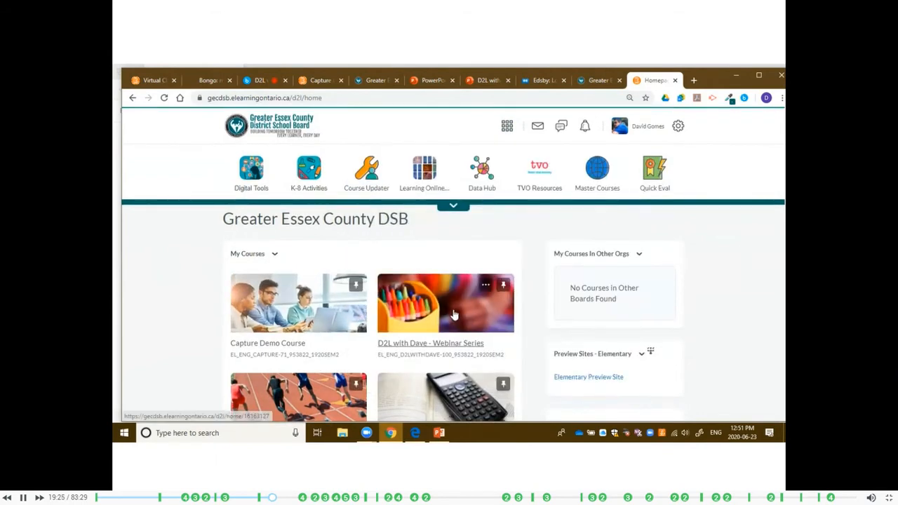
Check the pinned courses under My Courses and open the Webinar Series course.
{"action": "scroll", "coordinate": [454, 315], "scroll_direction": "down", "scroll_amount": 15}
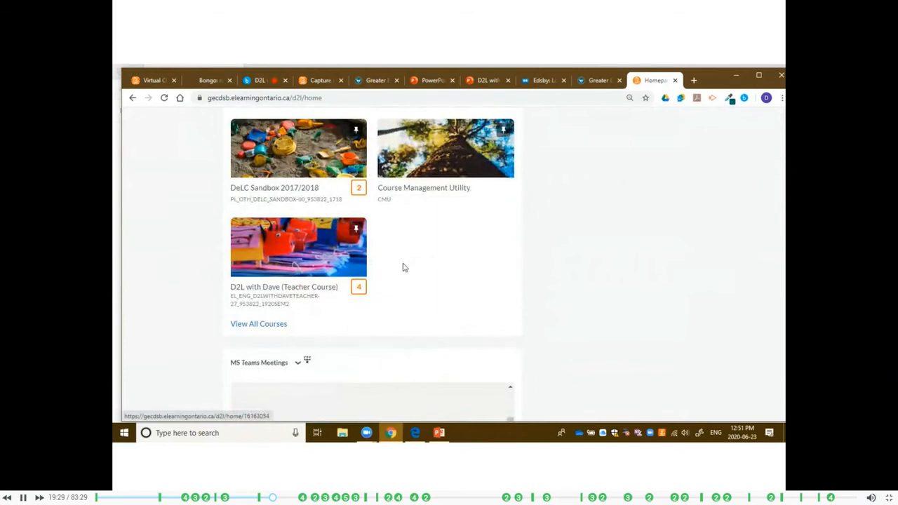
{"action": "scroll", "coordinate": [403, 267], "scroll_direction": "up", "scroll_amount": 15}
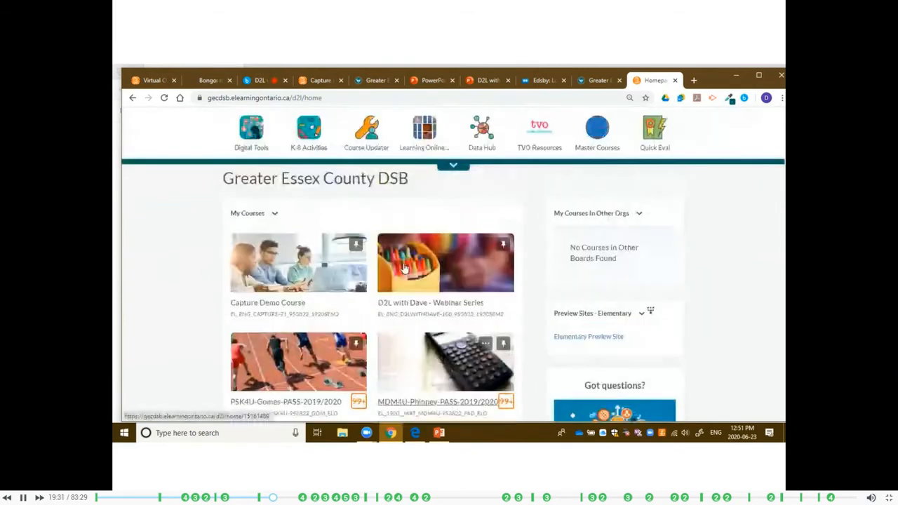
{"action": "scroll", "coordinate": [404, 269], "scroll_direction": "up", "scroll_amount": 2}
{"action": "scroll", "coordinate": [421, 274], "scroll_direction": "down", "scroll_amount": 1}
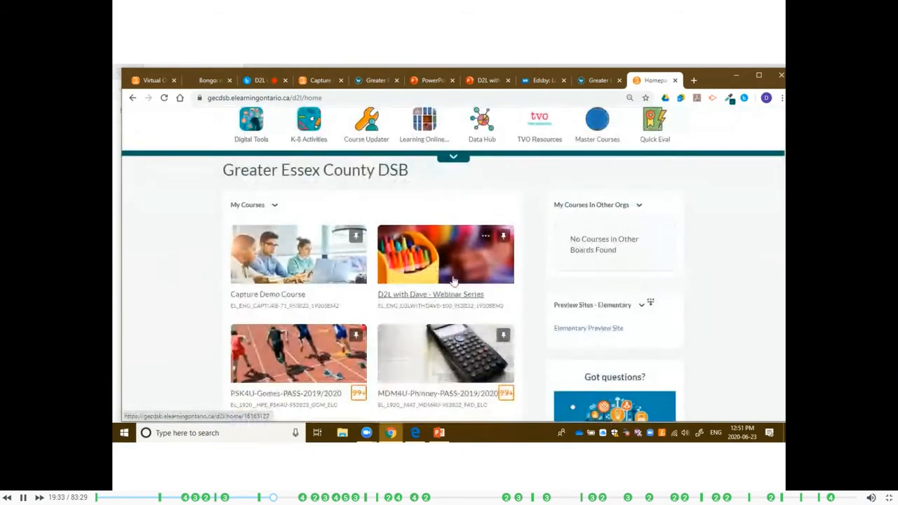
{"action": "left_click", "coordinate": [459, 283]}
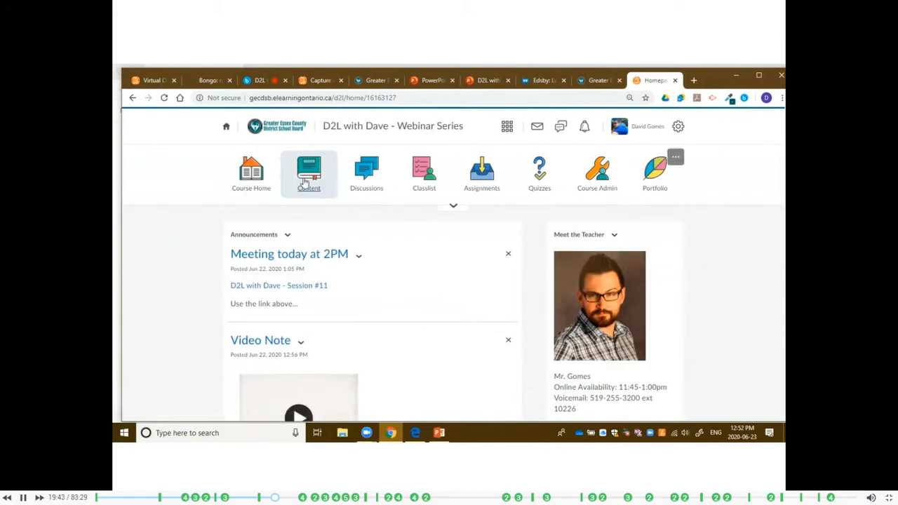
Review the hidden second row of the course navbar and open this navbar for editing.
{"action": "left_click", "coordinate": [454, 206]}
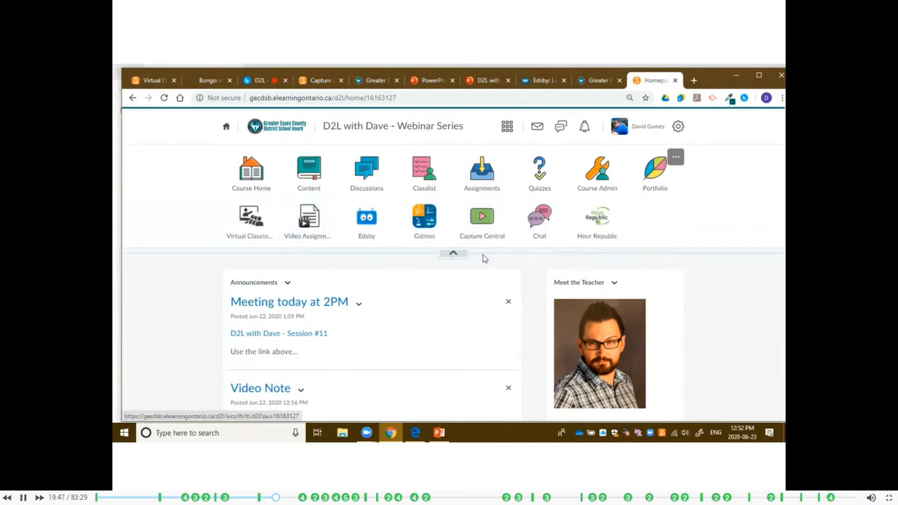
{"action": "left_click", "coordinate": [455, 255]}
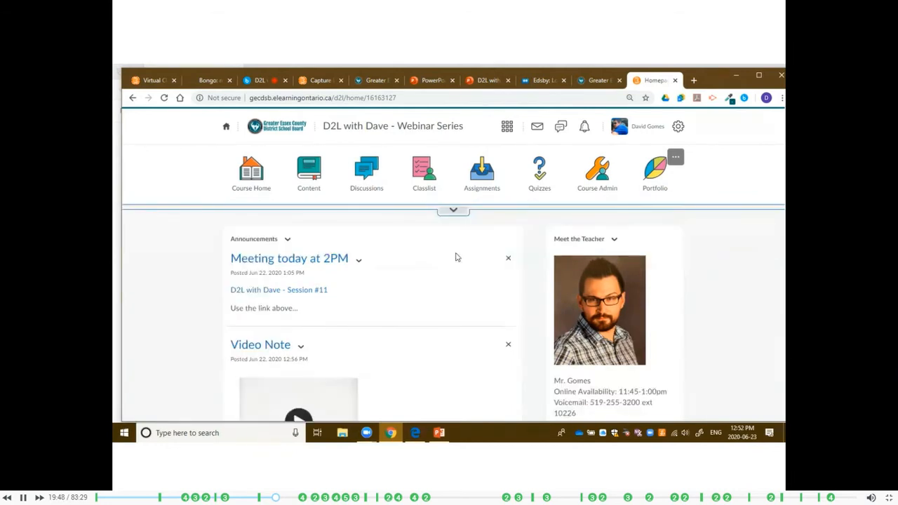
{"action": "left_click", "coordinate": [676, 159]}
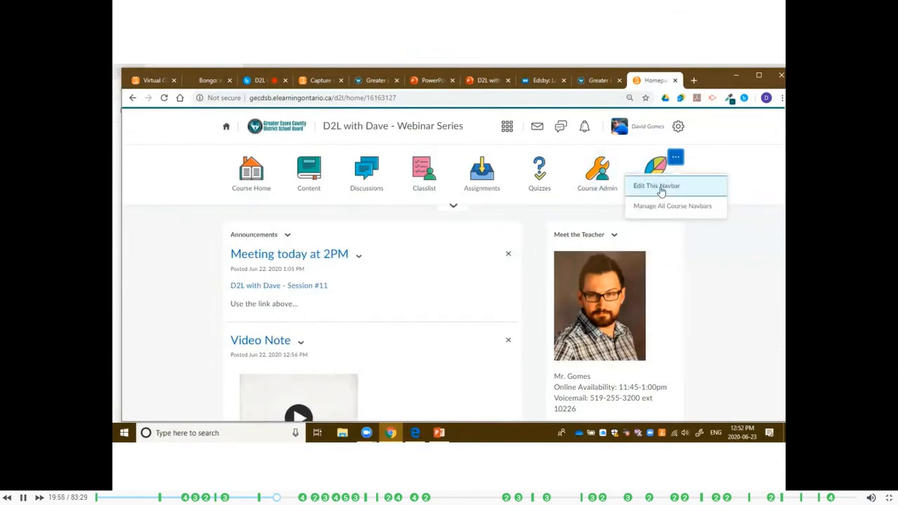
{"action": "left_click", "coordinate": [659, 187]}
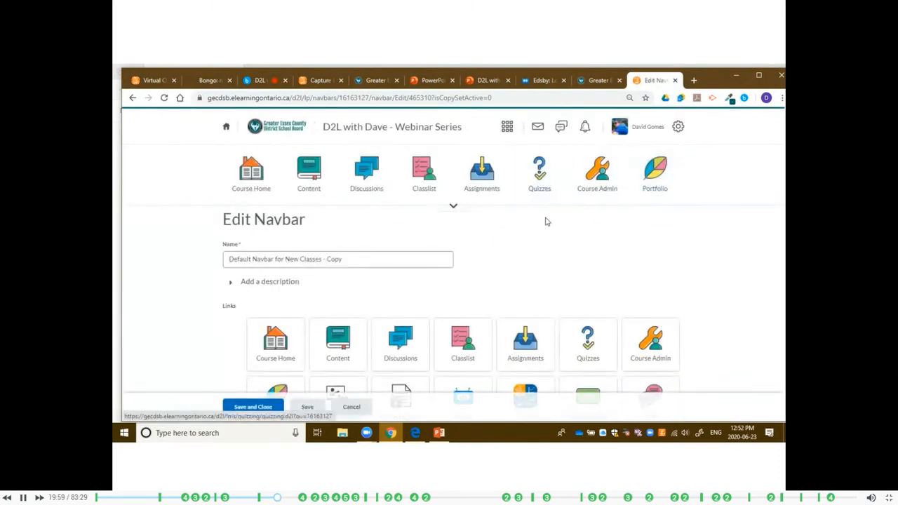
Remove the Gizmos, Quizzes and Hour Republic links from the navbar.
{"action": "scroll", "coordinate": [511, 238], "scroll_direction": "down", "scroll_amount": 3}
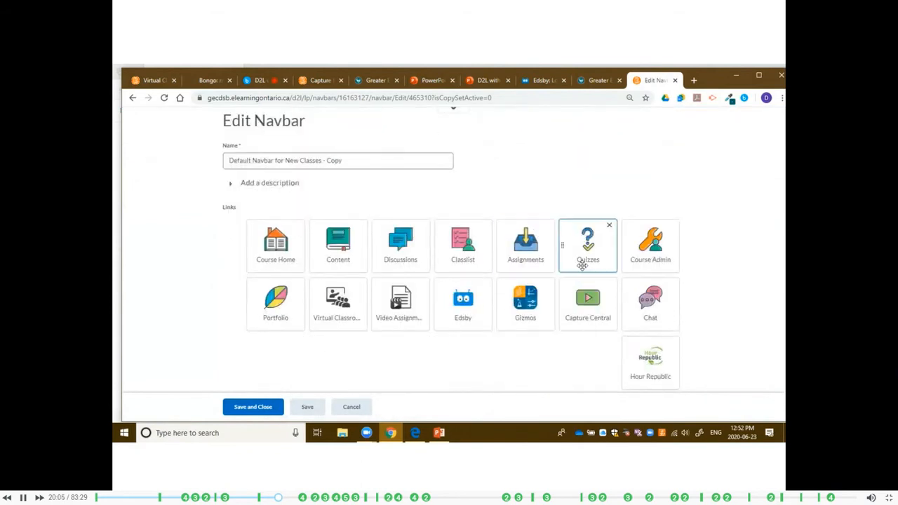
{"action": "mouse_move", "coordinate": [538, 290]}
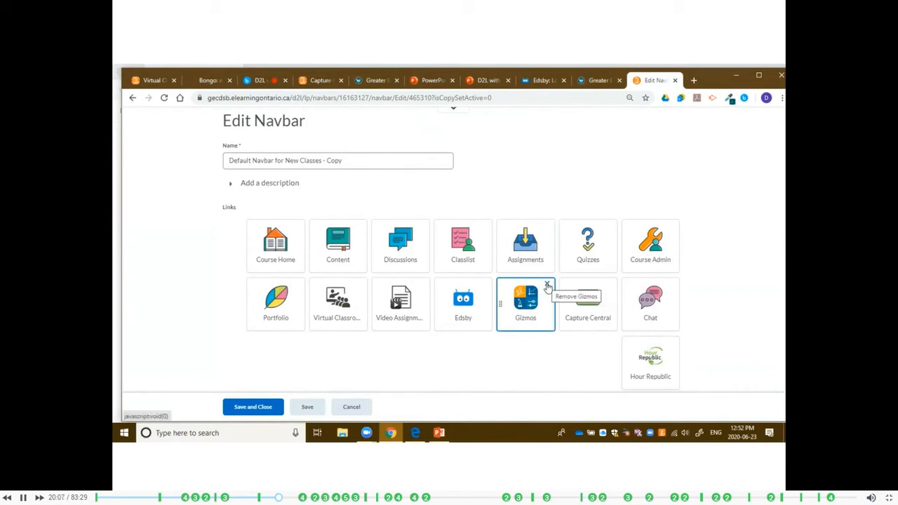
{"action": "left_click", "coordinate": [547, 286]}
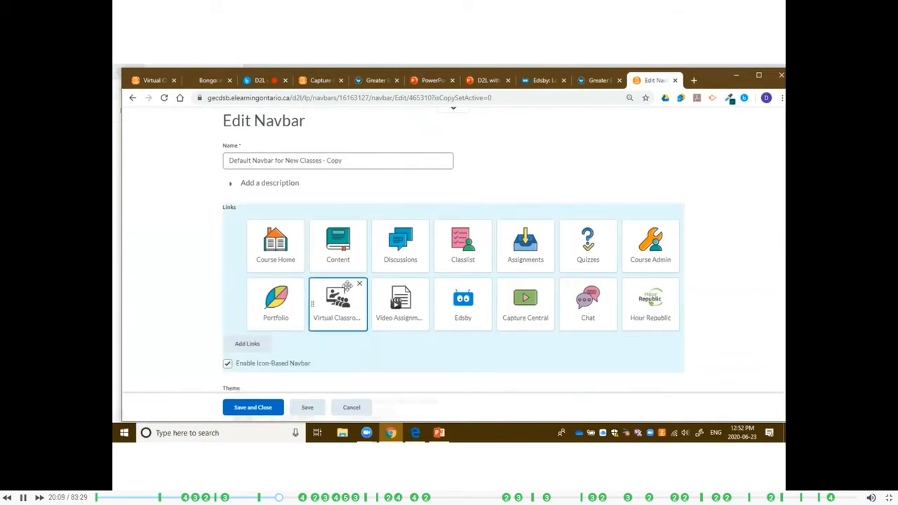
{"action": "left_click", "coordinate": [609, 226]}
{"action": "left_click", "coordinate": [672, 283]}
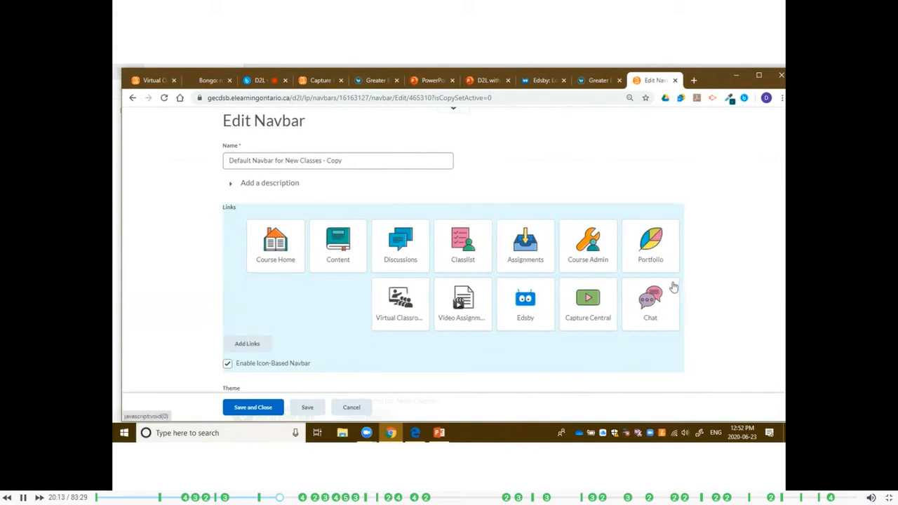
Add the Announcements link to the navbar from the list of available links.
{"action": "left_click", "coordinate": [250, 347]}
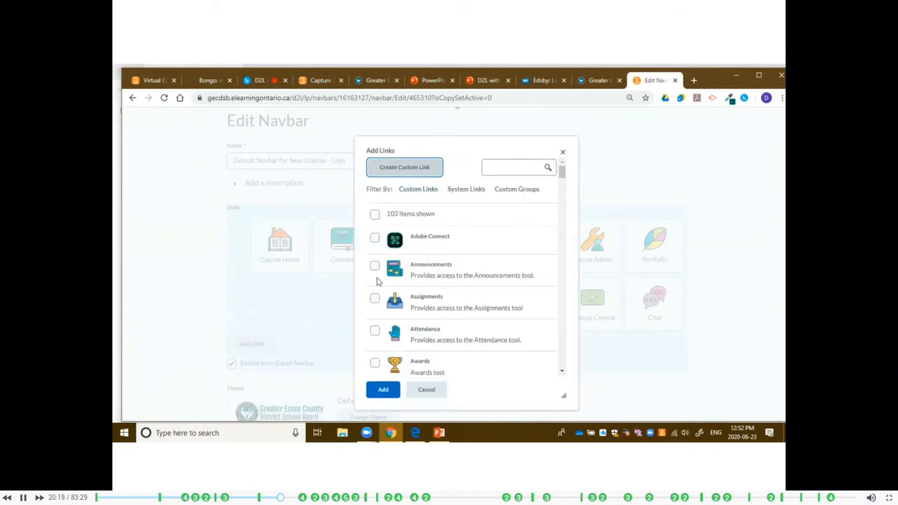
{"action": "left_click", "coordinate": [374, 266]}
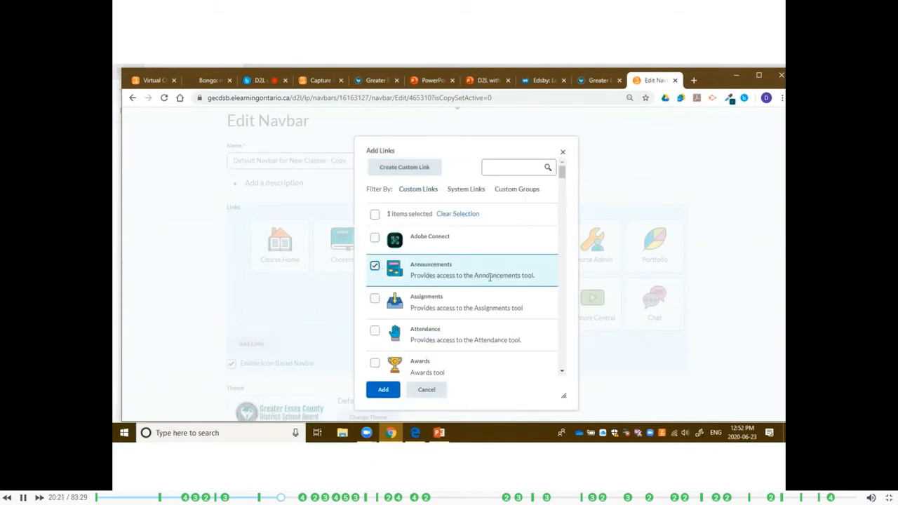
{"action": "scroll", "coordinate": [485, 284], "scroll_direction": "down", "scroll_amount": 5}
{"action": "scroll", "coordinate": [483, 286], "scroll_direction": "up", "scroll_amount": 4}
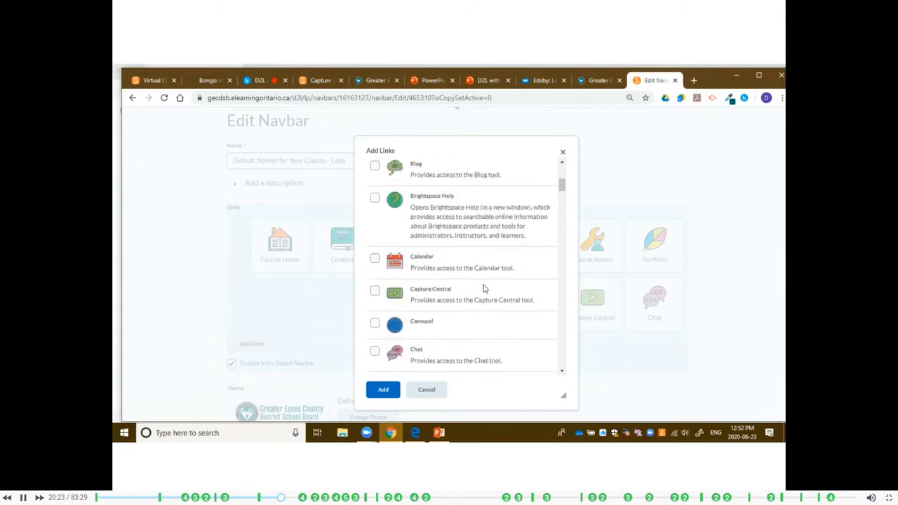
{"action": "scroll", "coordinate": [483, 288], "scroll_direction": "up", "scroll_amount": 3}
{"action": "left_click", "coordinate": [383, 390]}
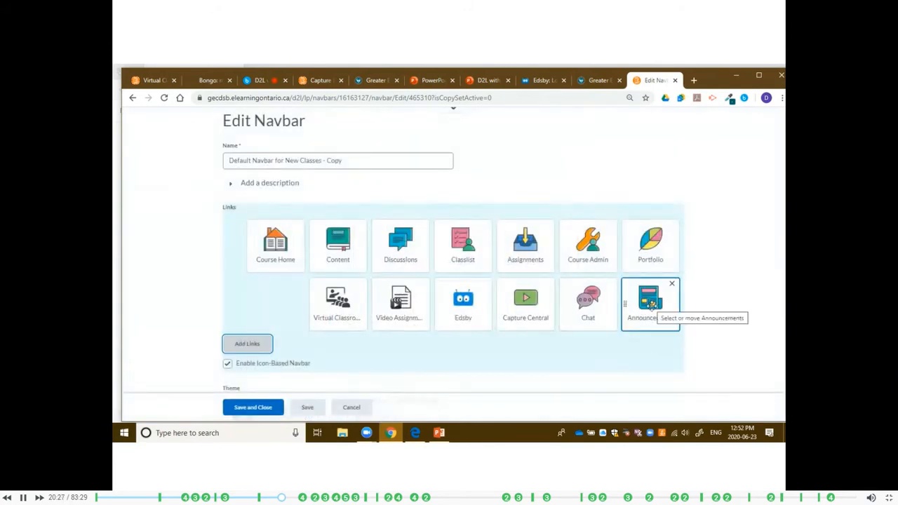
Reorder the navbar links so Capture Central follows Content and Announcements comes first.
{"action": "mouse_move", "coordinate": [540, 302]}
{"action": "left_mouse_down"}
{"action": "mouse_move", "coordinate": [428, 242]}
{"action": "mouse_move", "coordinate": [371, 256]}
{"action": "left_mouse_up"}
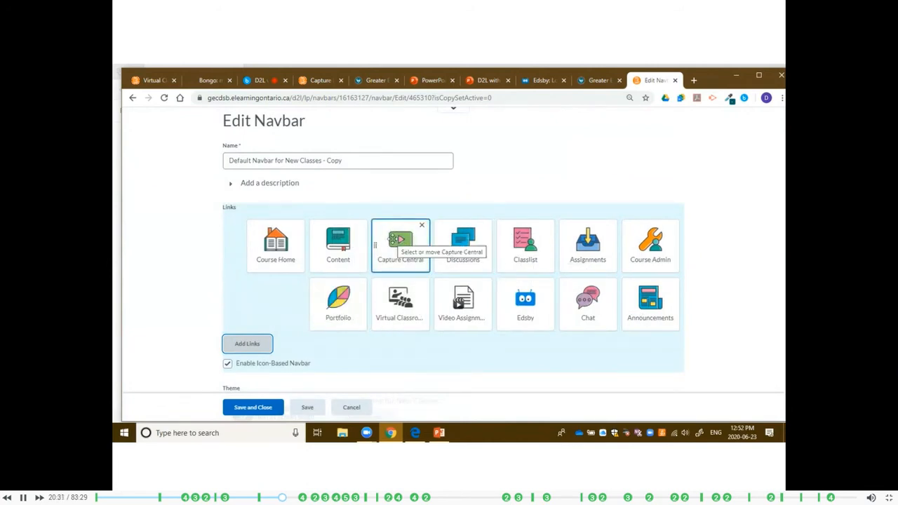
{"action": "mouse_move", "coordinate": [648, 302]}
{"action": "left_mouse_down"}
{"action": "mouse_move", "coordinate": [294, 233]}
{"action": "mouse_move", "coordinate": [273, 242]}
{"action": "left_mouse_up"}
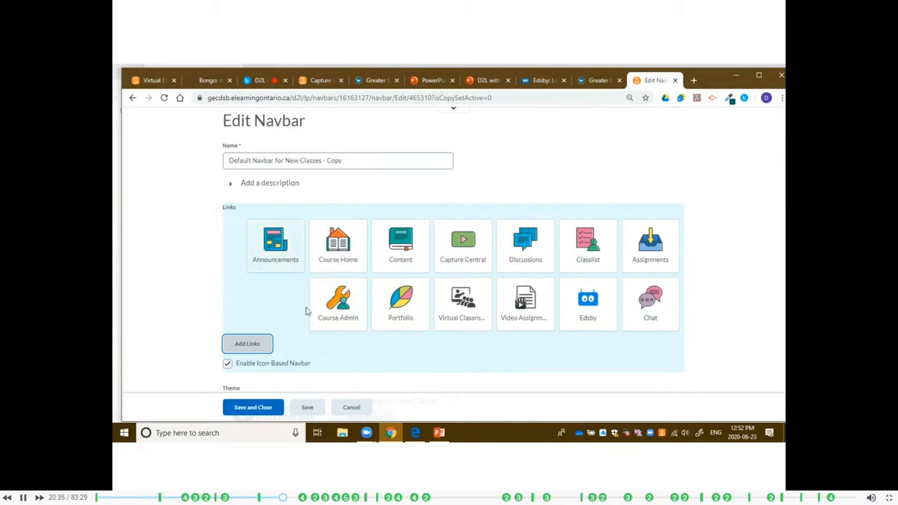
Switch the icon-based navbar off and on again, and save and close the navbar.
{"action": "left_click", "coordinate": [227, 364]}
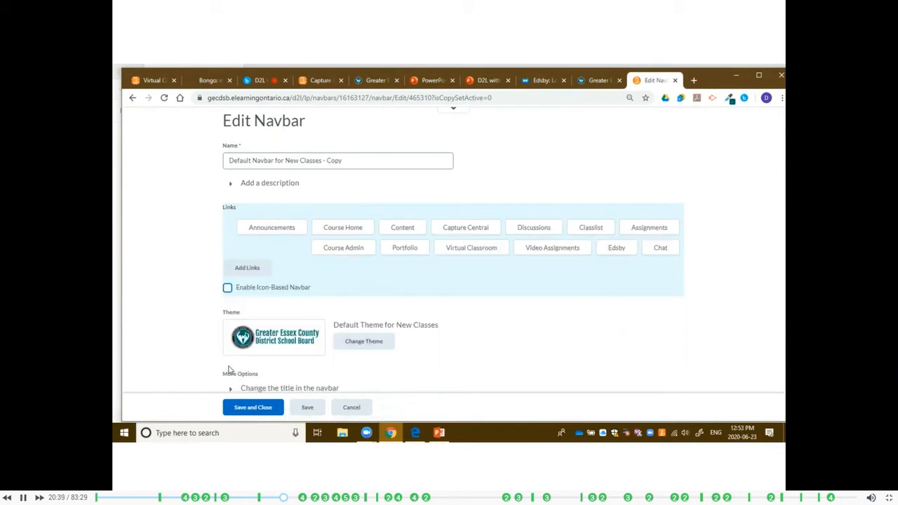
{"action": "left_click", "coordinate": [228, 288]}
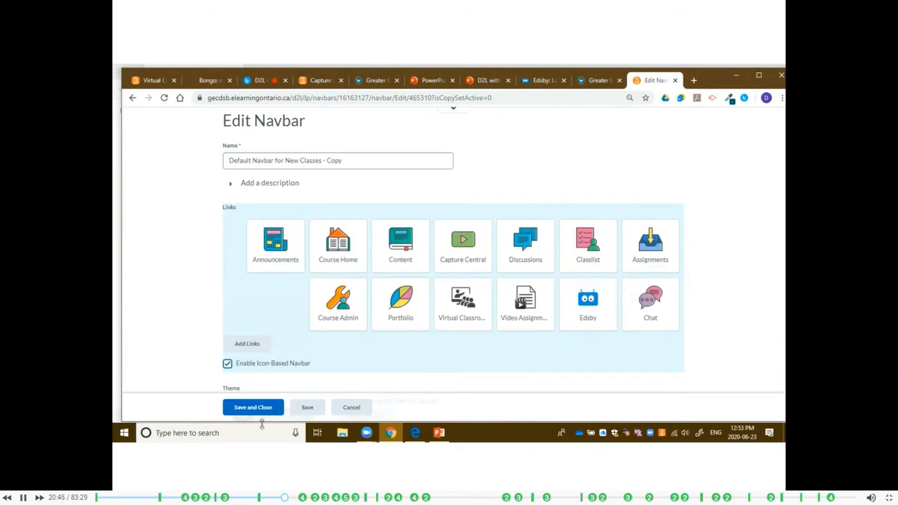
{"action": "left_click", "coordinate": [258, 409]}
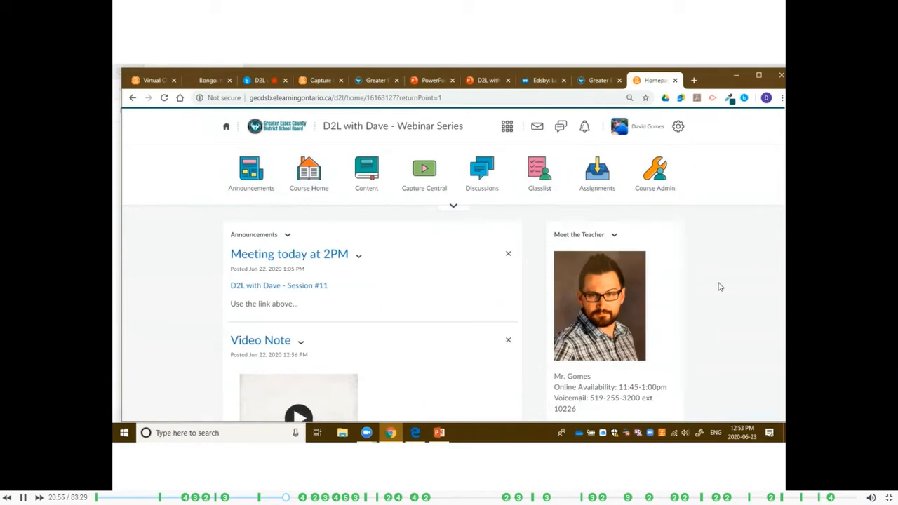
Examine the widgets on the course homepage, including announcements, activity feed, updates, calendar, content browser and course overview.
{"action": "scroll", "coordinate": [714, 284], "scroll_direction": "down", "scroll_amount": 3}
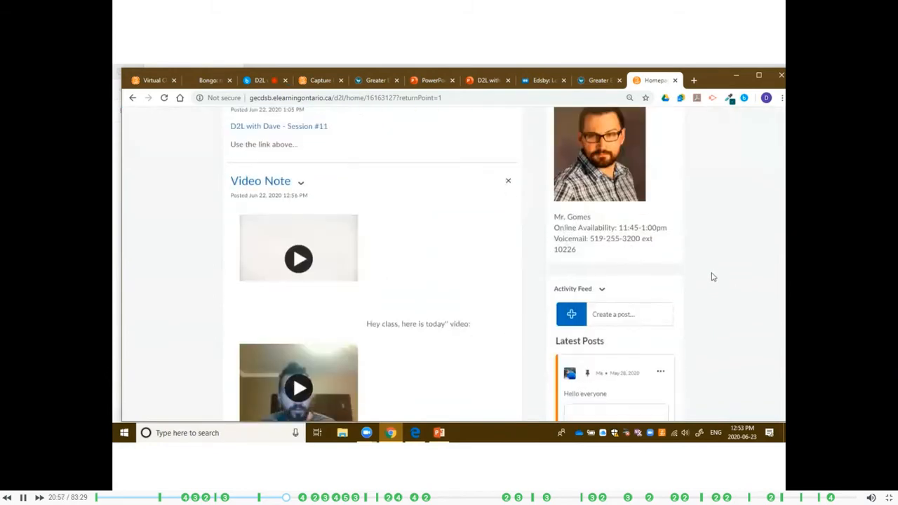
{"action": "scroll", "coordinate": [708, 275], "scroll_direction": "up", "scroll_amount": 3}
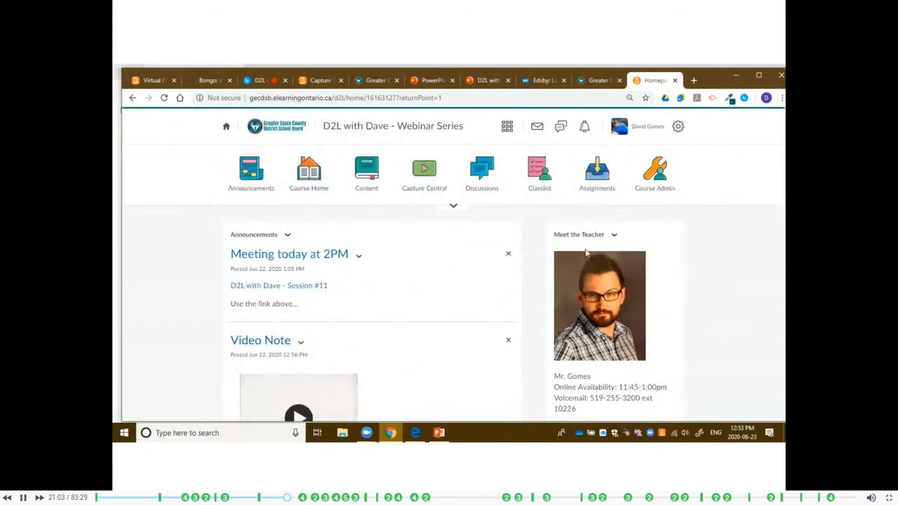
{"action": "scroll", "coordinate": [609, 351], "scroll_direction": "down", "scroll_amount": 1}
{"action": "scroll", "coordinate": [609, 351], "scroll_direction": "down", "scroll_amount": 3}
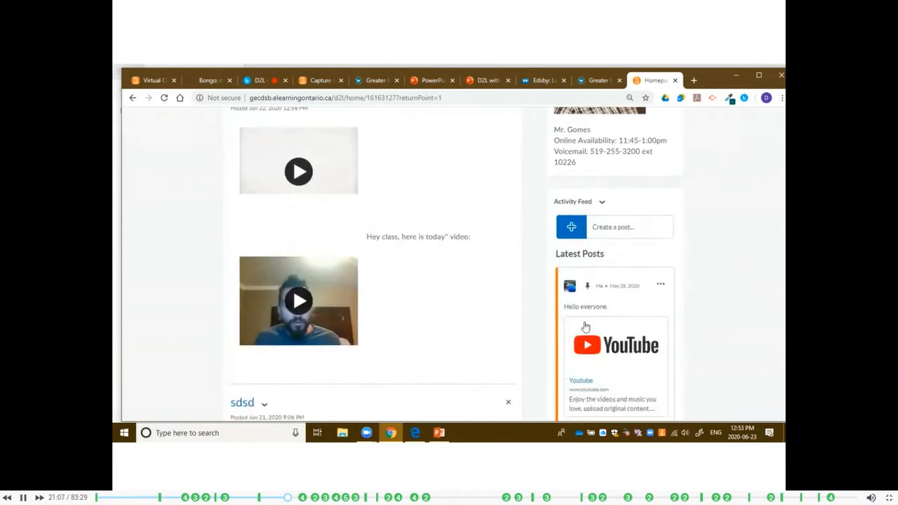
{"action": "scroll", "coordinate": [577, 317], "scroll_direction": "down", "scroll_amount": 1}
{"action": "scroll", "coordinate": [576, 317], "scroll_direction": "down", "scroll_amount": 8}
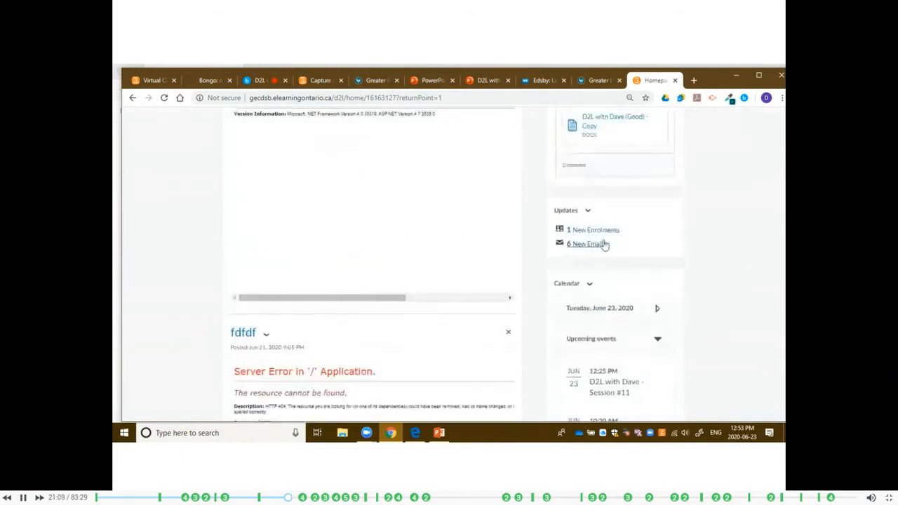
{"action": "scroll", "coordinate": [589, 267], "scroll_direction": "down", "scroll_amount": 4}
{"action": "scroll", "coordinate": [592, 263], "scroll_direction": "up", "scroll_amount": 1}
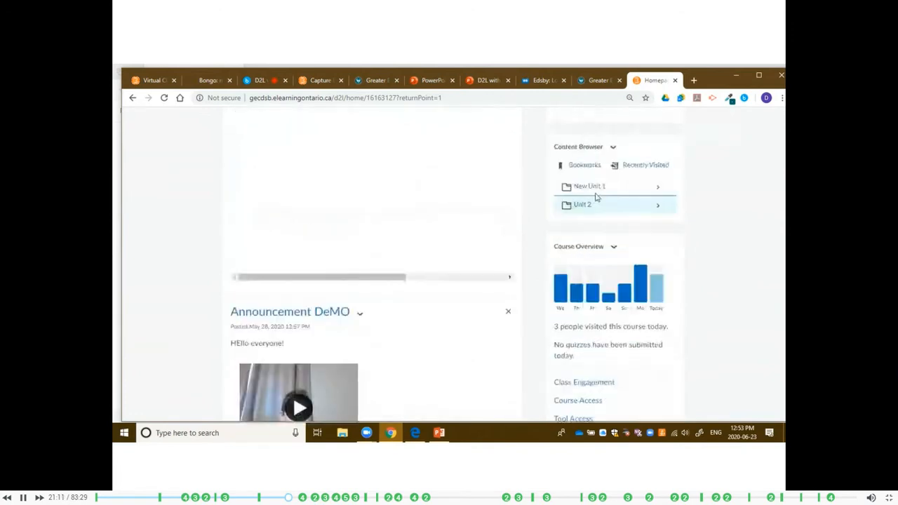
{"action": "scroll", "coordinate": [593, 315], "scroll_direction": "down", "scroll_amount": 3}
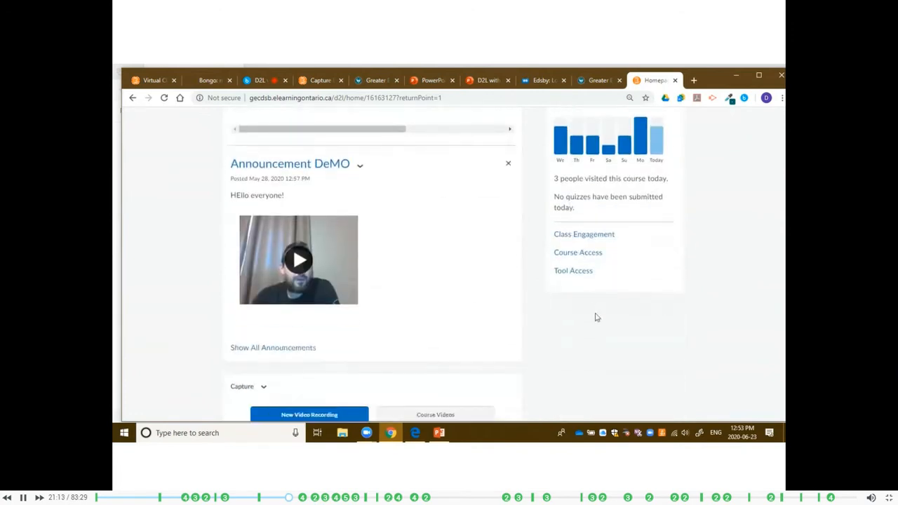
Open the Manage Homepages page for the course from the end of its homepage.
{"action": "scroll", "coordinate": [519, 301], "scroll_direction": "down", "scroll_amount": 1}
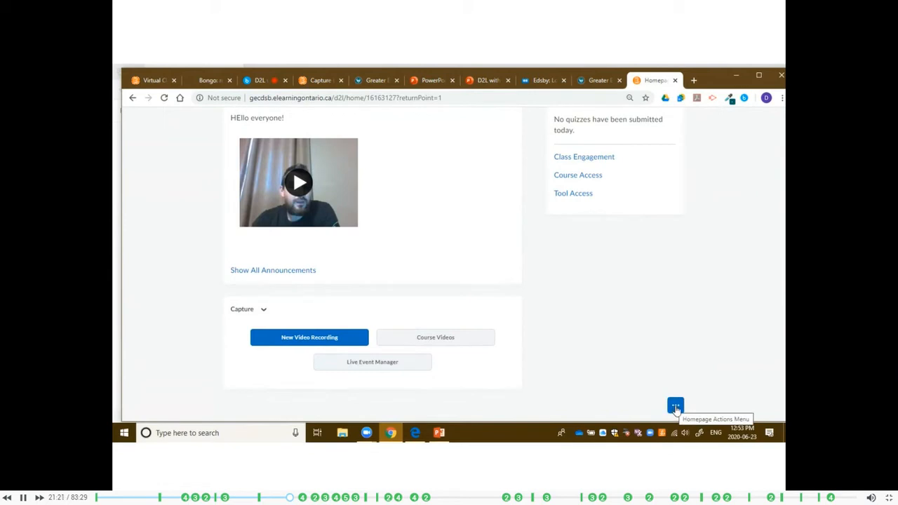
{"action": "left_click", "coordinate": [676, 407]}
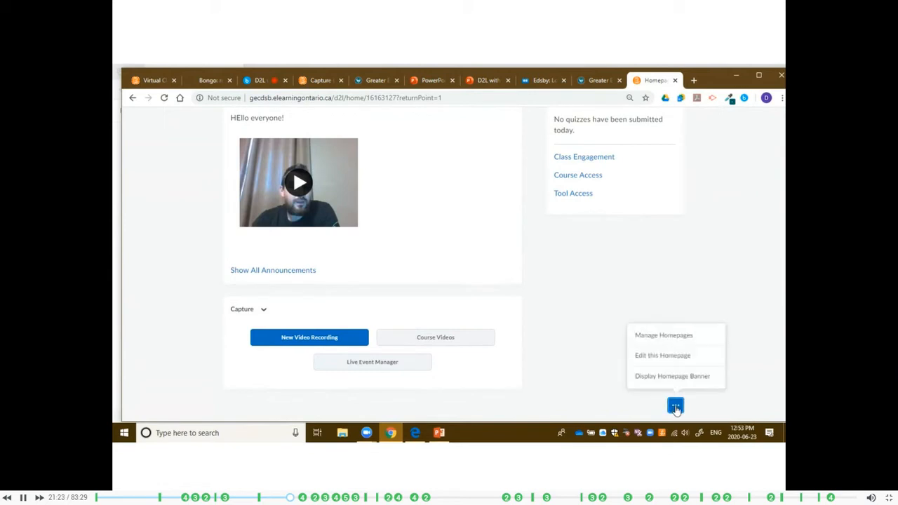
{"action": "left_click", "coordinate": [701, 340]}
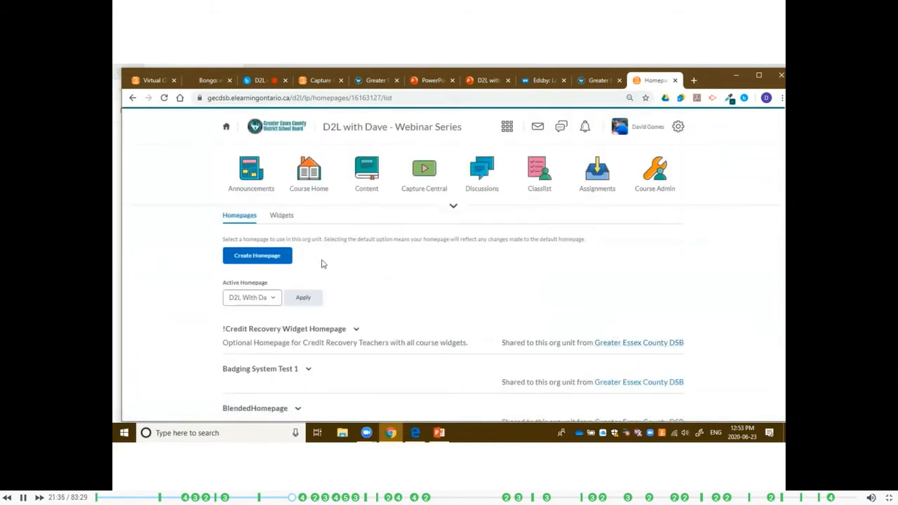
Make a copy of the D2L With Dave Homepage in the course's homepage list.
{"action": "scroll", "coordinate": [357, 300], "scroll_direction": "down", "scroll_amount": 1}
{"action": "scroll", "coordinate": [357, 300], "scroll_direction": "down", "scroll_amount": 3}
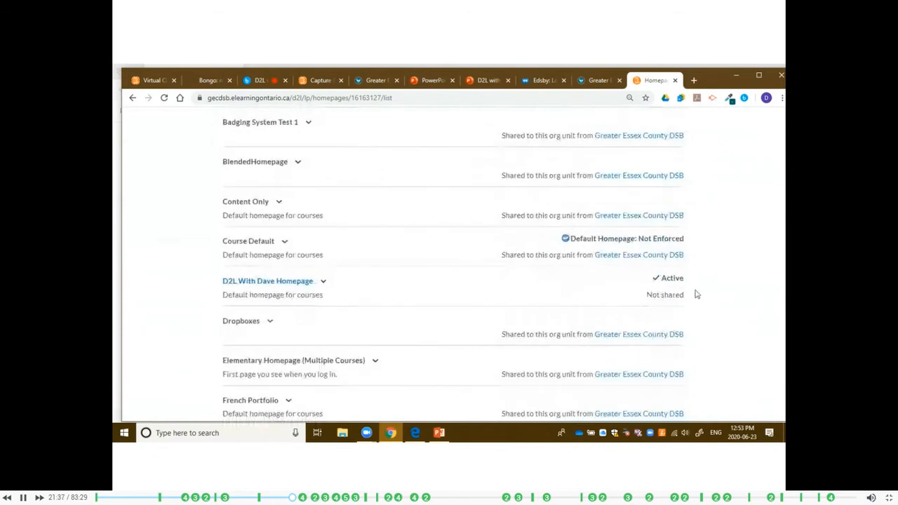
{"action": "left_click", "coordinate": [323, 283]}
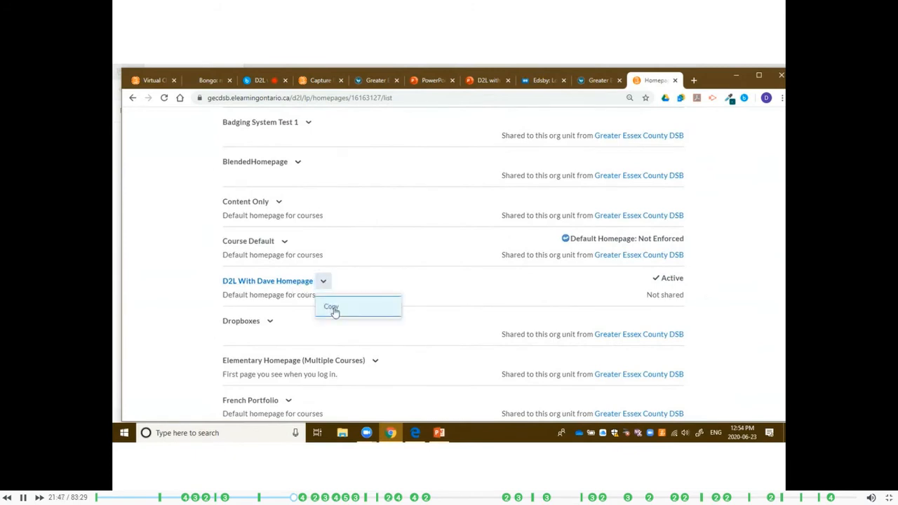
{"action": "left_click", "coordinate": [333, 308]}
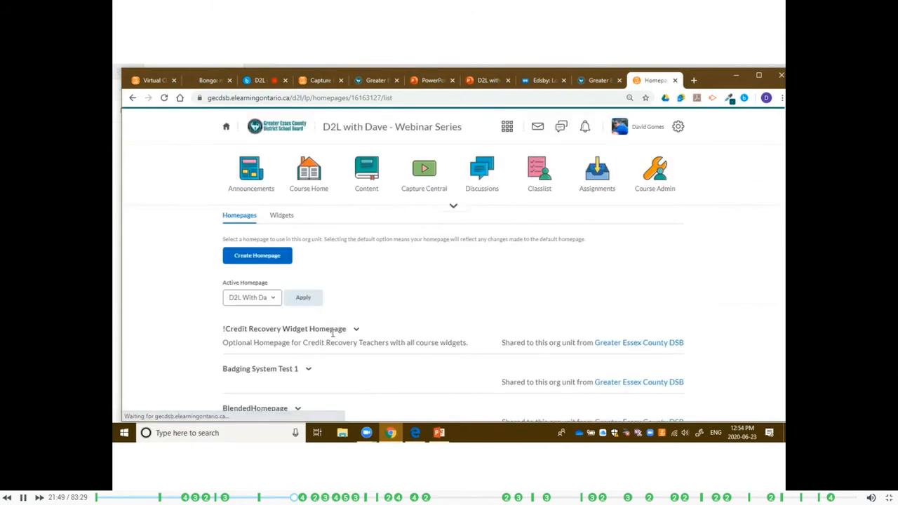
{"action": "scroll", "coordinate": [326, 321], "scroll_direction": "down", "scroll_amount": 5}
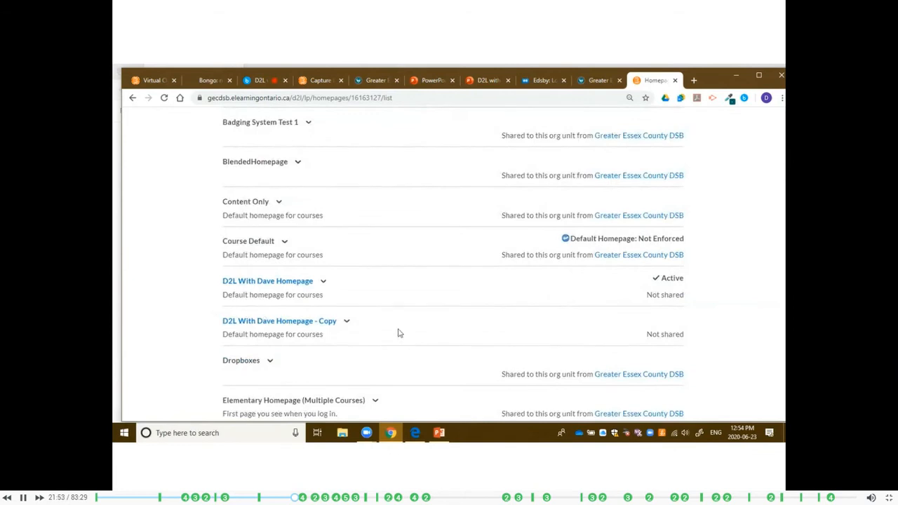
Set D2L With Dave Homepage - Copy as the active homepage and apply it.
{"action": "scroll", "coordinate": [369, 323], "scroll_direction": "up", "scroll_amount": 3}
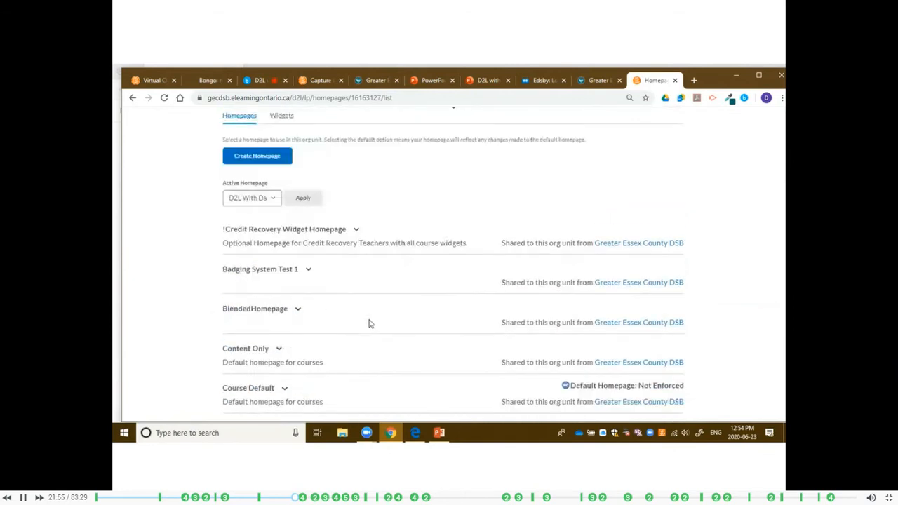
{"action": "left_click", "coordinate": [269, 200]}
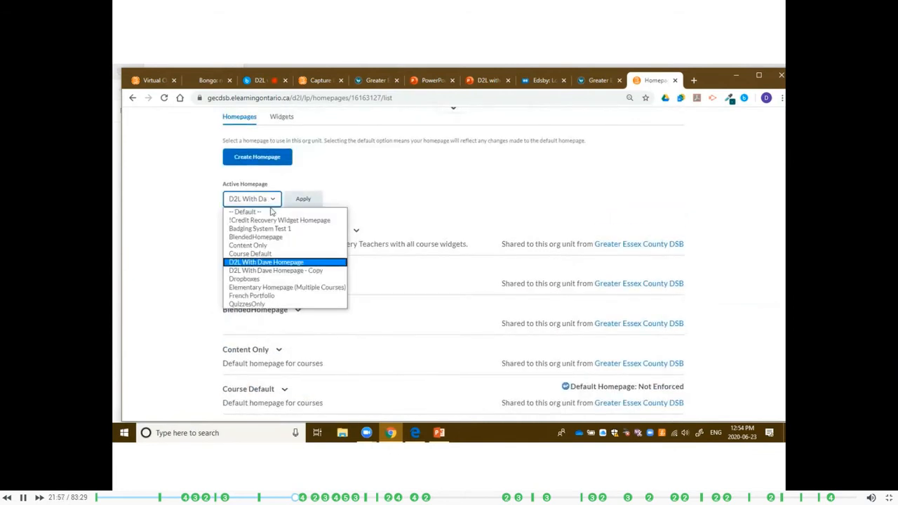
{"action": "left_click", "coordinate": [277, 270]}
{"action": "left_click", "coordinate": [303, 200]}
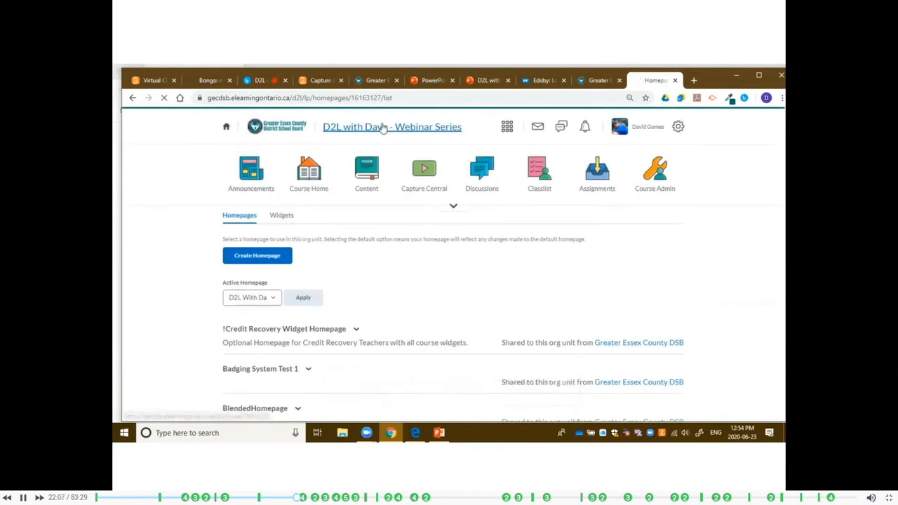
Go to the course homepage and open it for editing from its end.
{"action": "left_click", "coordinate": [390, 142]}
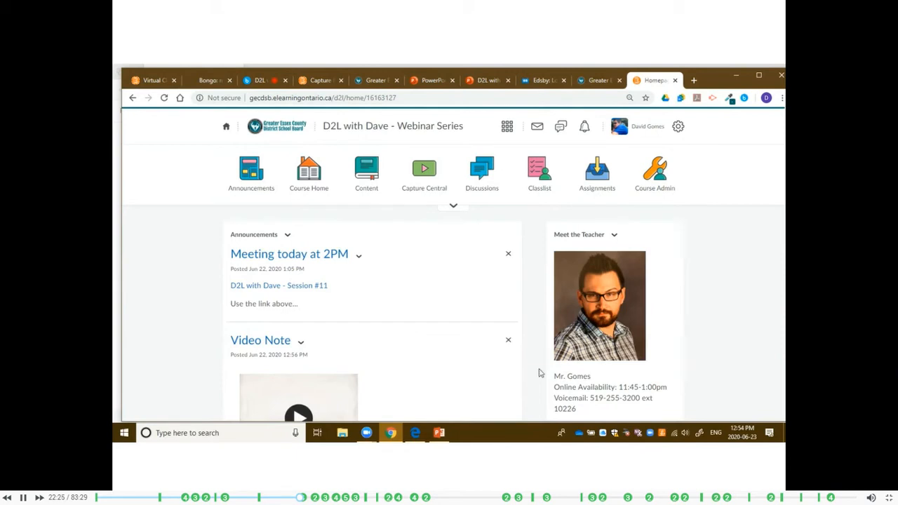
{"action": "scroll", "coordinate": [649, 299], "scroll_direction": "down", "scroll_amount": 15}
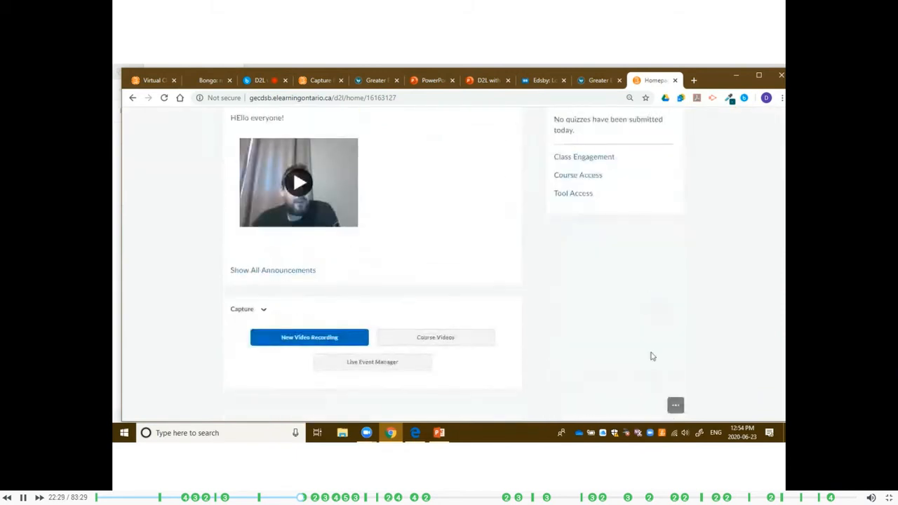
{"action": "left_click", "coordinate": [675, 405]}
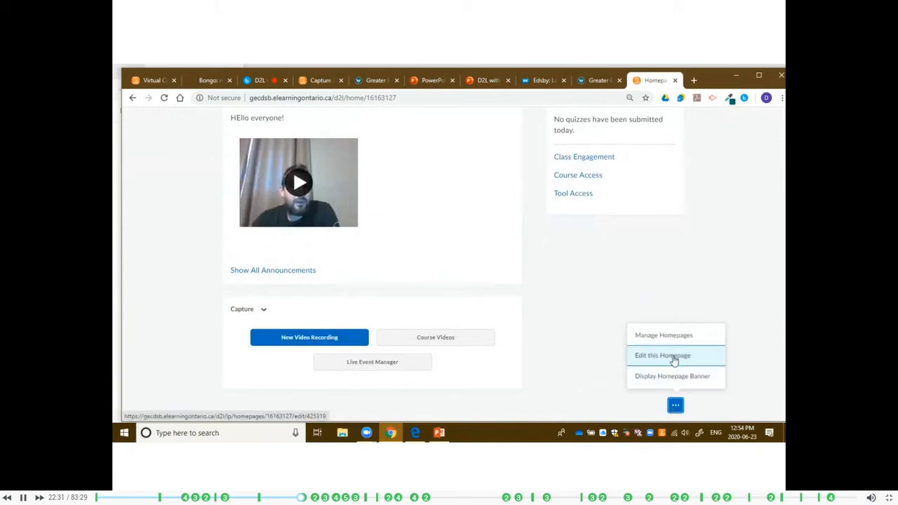
{"action": "left_click", "coordinate": [672, 359]}
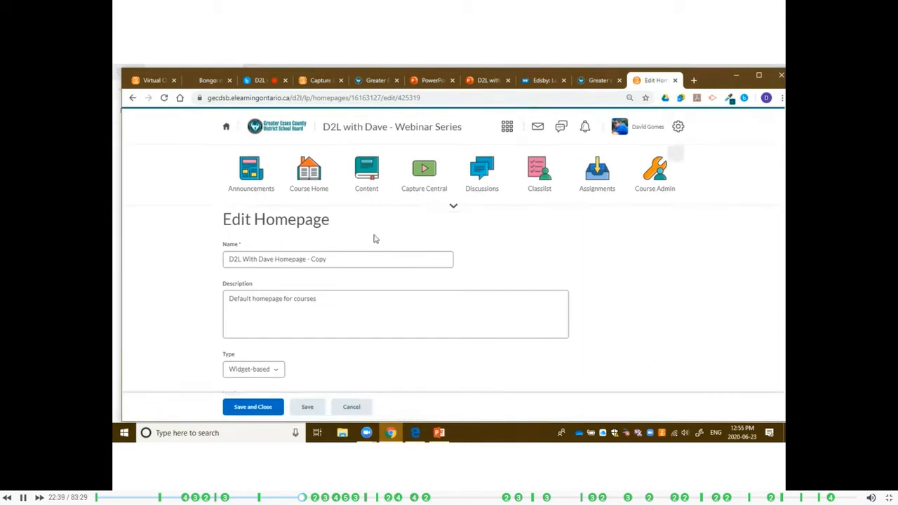
Move the Capture widget to the header panel and Activity Feed above Announcements in the large panel, and save and close the homepage.
{"action": "scroll", "coordinate": [338, 231], "scroll_direction": "down", "scroll_amount": 1}
{"action": "scroll", "coordinate": [340, 226], "scroll_direction": "down", "scroll_amount": 6}
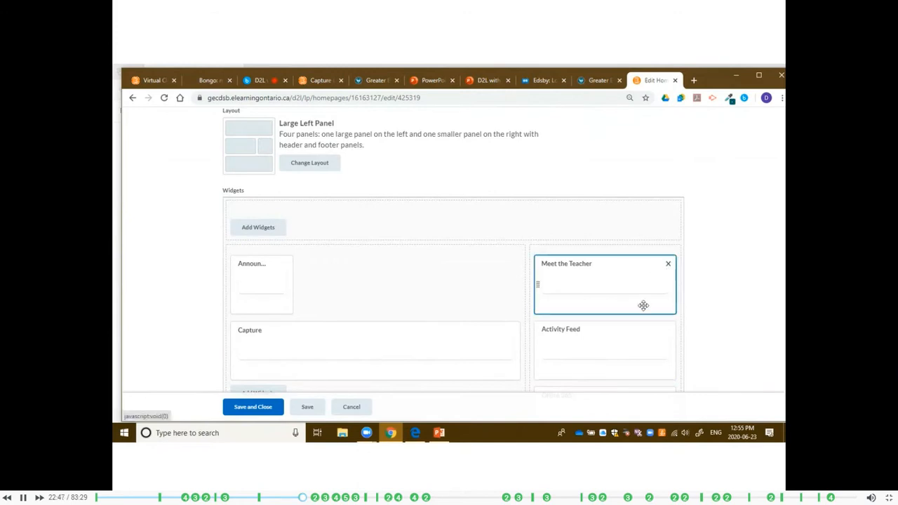
{"action": "left_click_drag", "start_coordinate": [343, 354], "coordinate": [345, 229]}
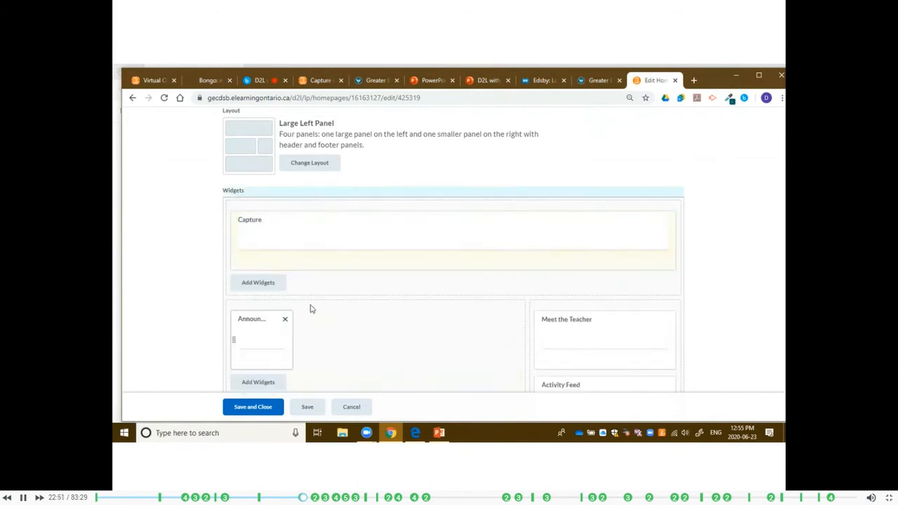
{"action": "scroll", "coordinate": [559, 333], "scroll_direction": "down", "scroll_amount": 1}
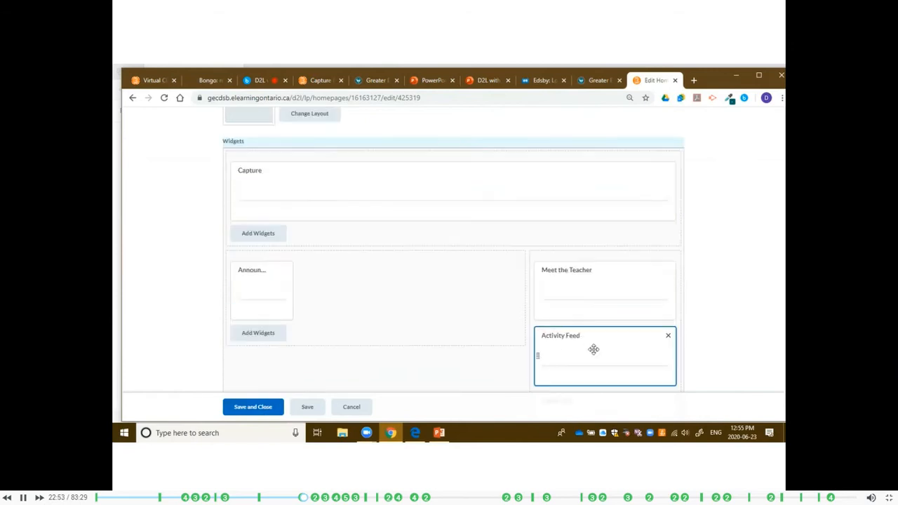
{"action": "left_click_drag", "start_coordinate": [593, 349], "coordinate": [288, 262]}
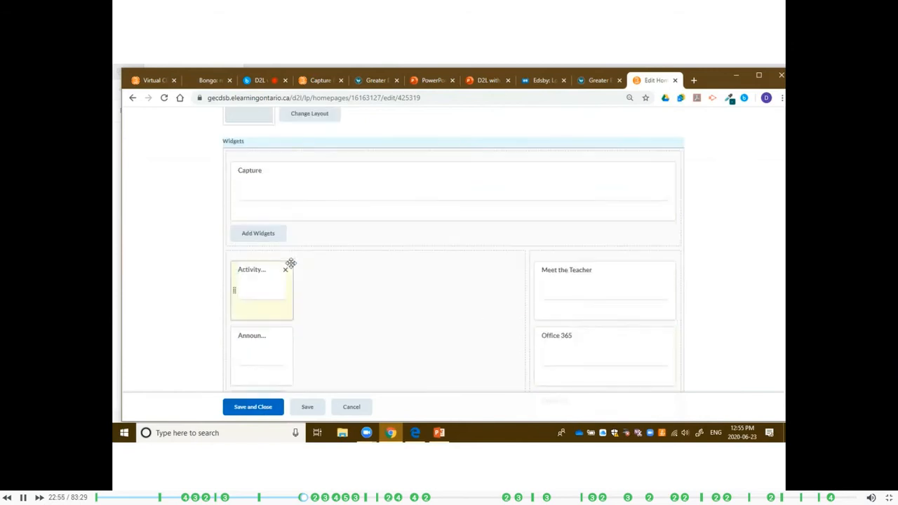
{"action": "left_click", "coordinate": [254, 408]}
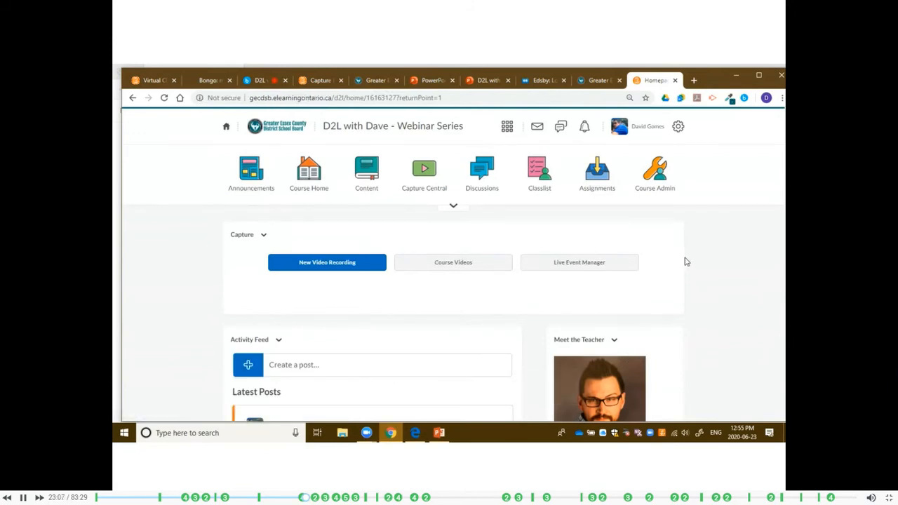
{"action": "scroll", "coordinate": [686, 262], "scroll_direction": "down", "scroll_amount": 1}
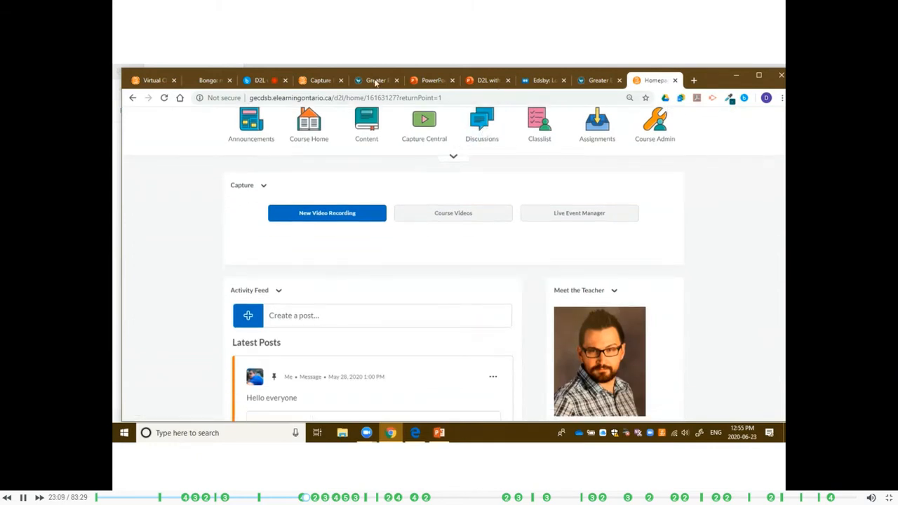
Check the virtual classroom session and return to the course homepage to examine its announcements, teacher, activity feed, calendar and Capture widgets.
{"action": "left_click", "coordinate": [266, 84]}
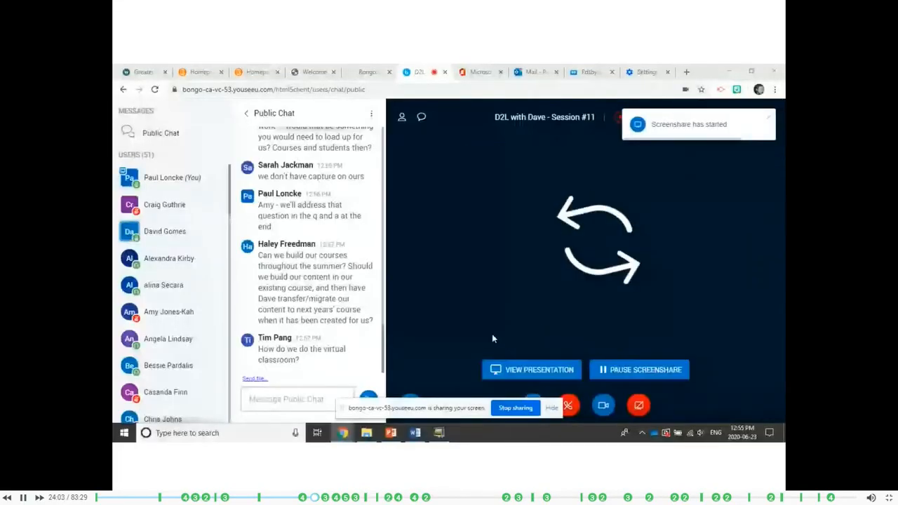
{"action": "left_click", "coordinate": [196, 71]}
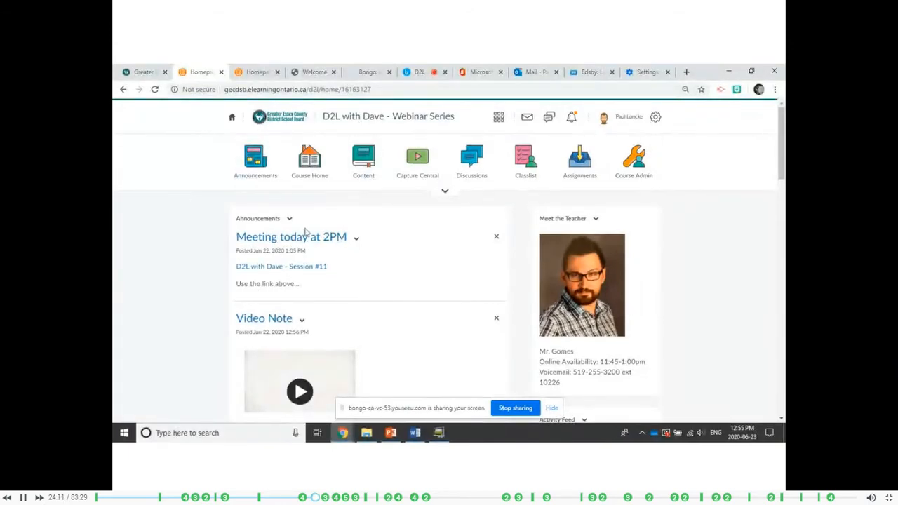
{"action": "scroll", "coordinate": [391, 309], "scroll_direction": "down", "scroll_amount": 1}
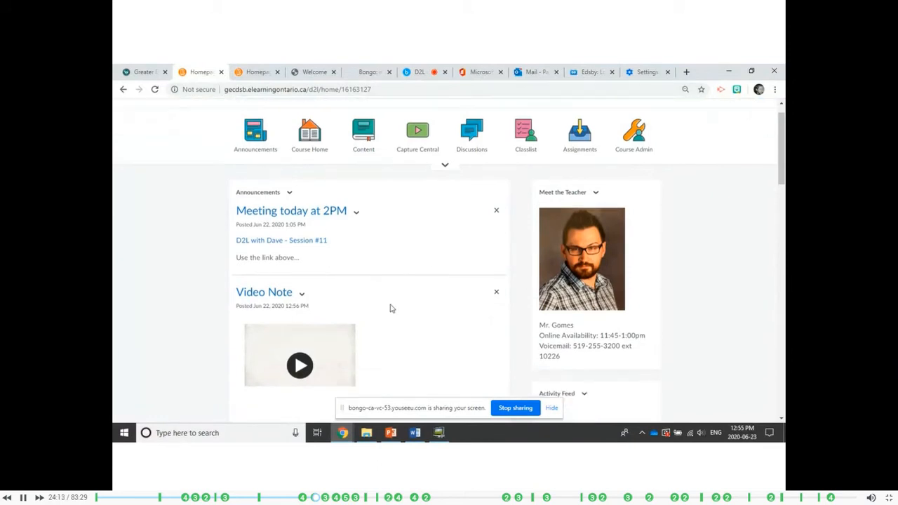
{"action": "scroll", "coordinate": [392, 309], "scroll_direction": "down", "scroll_amount": 4}
{"action": "scroll", "coordinate": [389, 307], "scroll_direction": "up", "scroll_amount": 3}
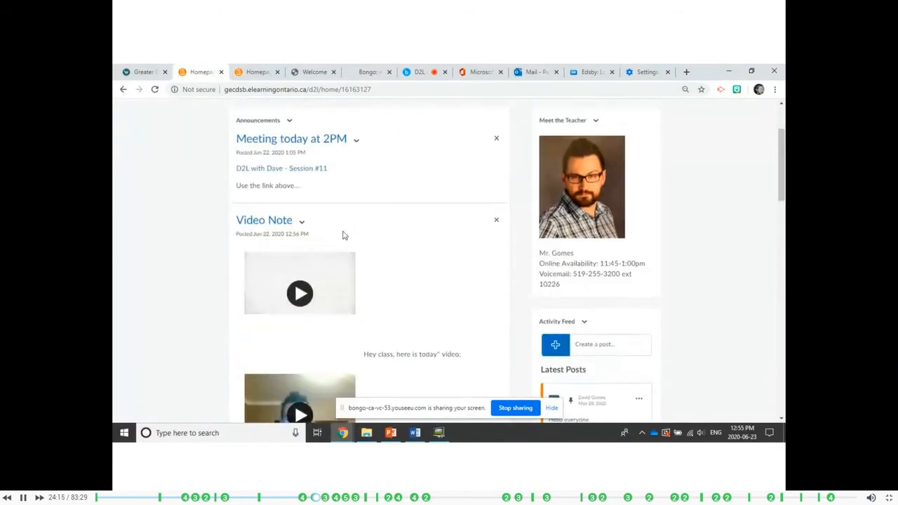
{"action": "scroll", "coordinate": [342, 235], "scroll_direction": "up", "scroll_amount": 2}
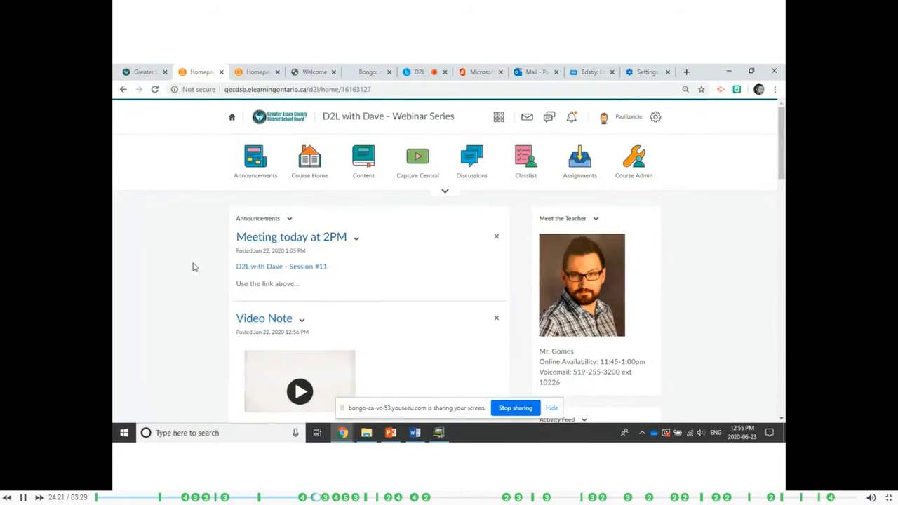
{"action": "scroll", "coordinate": [198, 271], "scroll_direction": "down", "scroll_amount": 3}
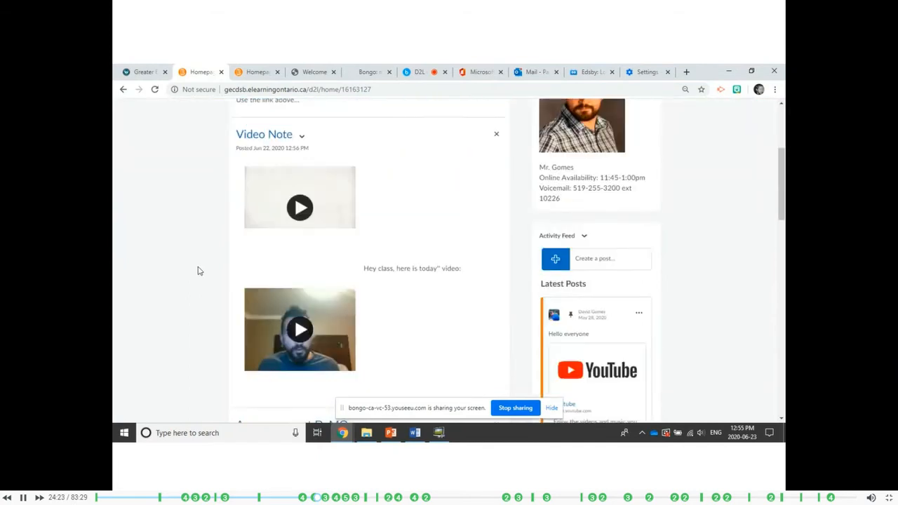
{"action": "scroll", "coordinate": [198, 271], "scroll_direction": "down", "scroll_amount": 12}
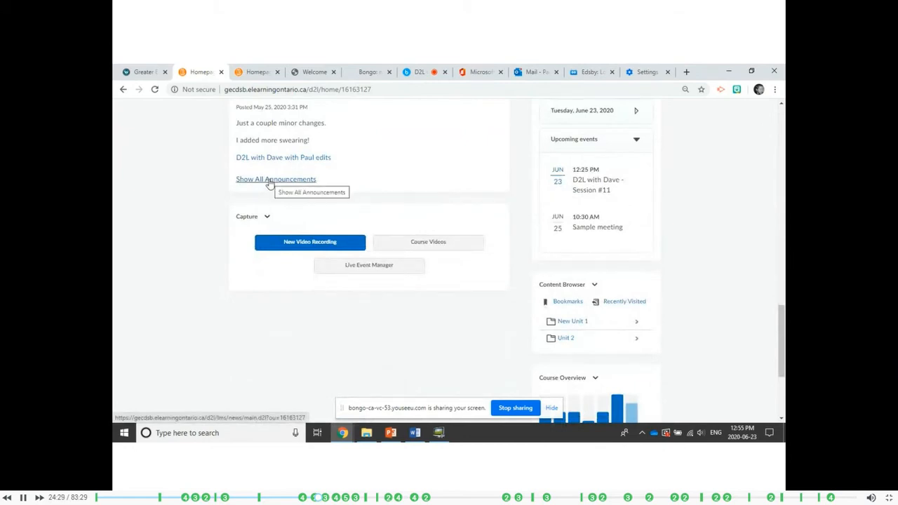
{"action": "scroll", "coordinate": [203, 209], "scroll_direction": "up", "scroll_amount": 3}
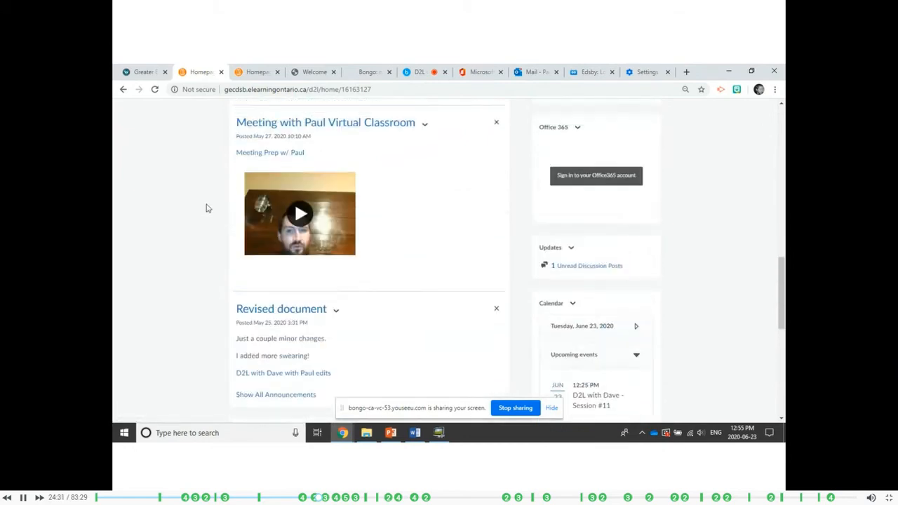
{"action": "scroll", "coordinate": [205, 209], "scroll_direction": "up", "scroll_amount": 10}
{"action": "scroll", "coordinate": [203, 208], "scroll_direction": "down", "scroll_amount": 12}
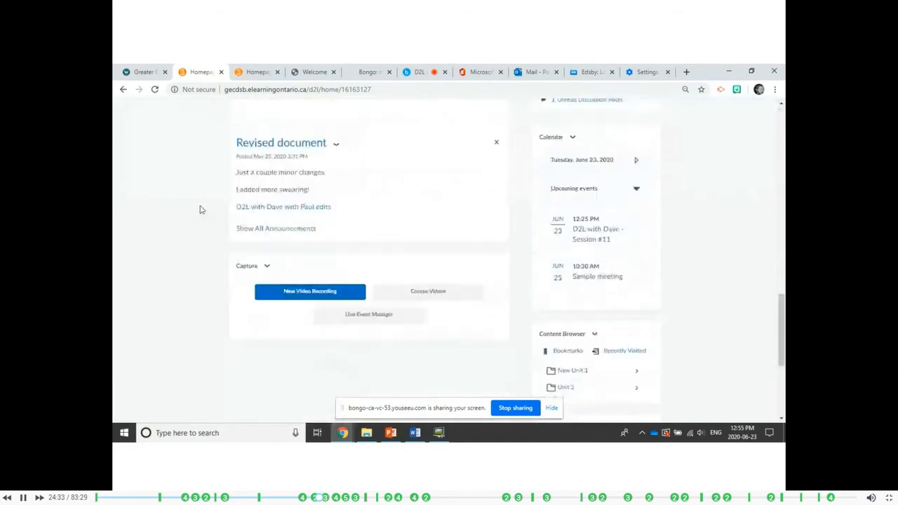
{"action": "scroll", "coordinate": [200, 209], "scroll_direction": "down", "scroll_amount": 2}
{"action": "scroll", "coordinate": [199, 209], "scroll_direction": "up", "scroll_amount": 8}
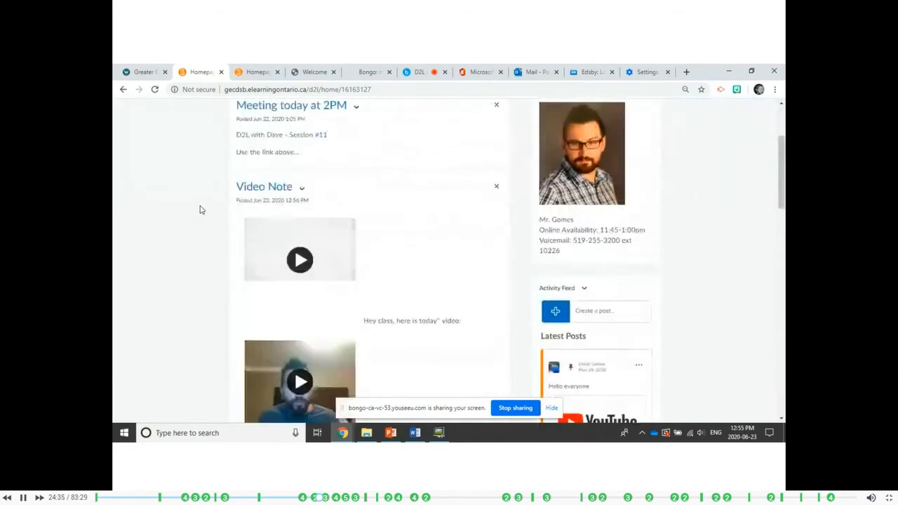
{"action": "scroll", "coordinate": [199, 209], "scroll_direction": "up", "scroll_amount": 2}
{"action": "scroll", "coordinate": [244, 255], "scroll_direction": "down", "scroll_amount": 1}
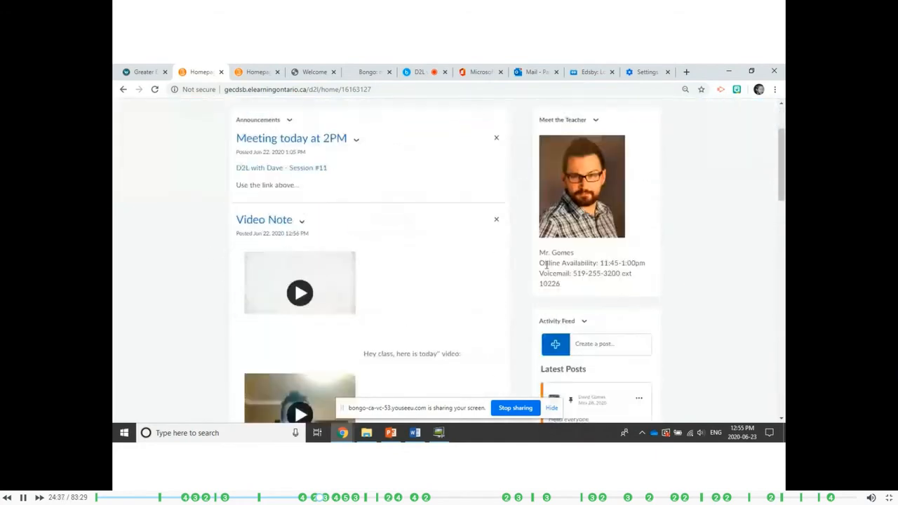
{"action": "scroll", "coordinate": [611, 287], "scroll_direction": "down", "scroll_amount": 3}
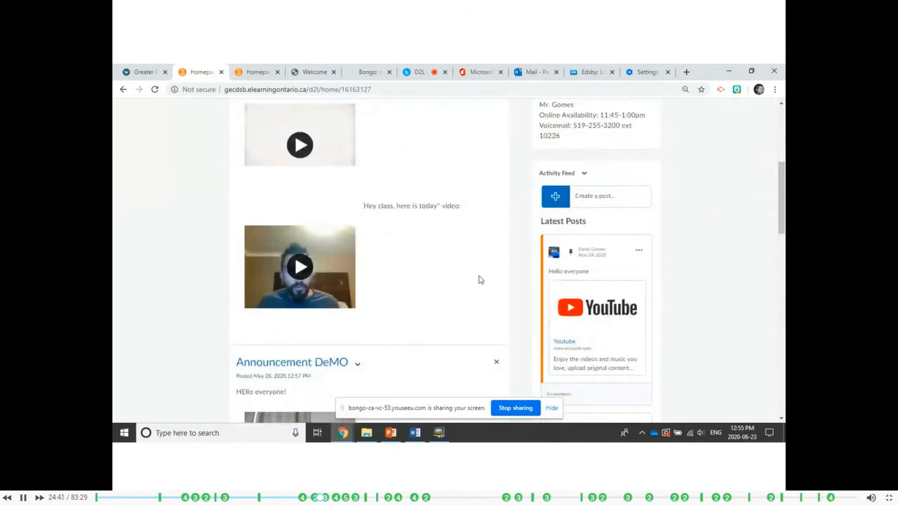
Start a new announcement from the homepage's Announcements widget, enter the headline "Title" and bring up its content and availability settings.
{"action": "scroll", "coordinate": [480, 280], "scroll_direction": "up", "scroll_amount": 5}
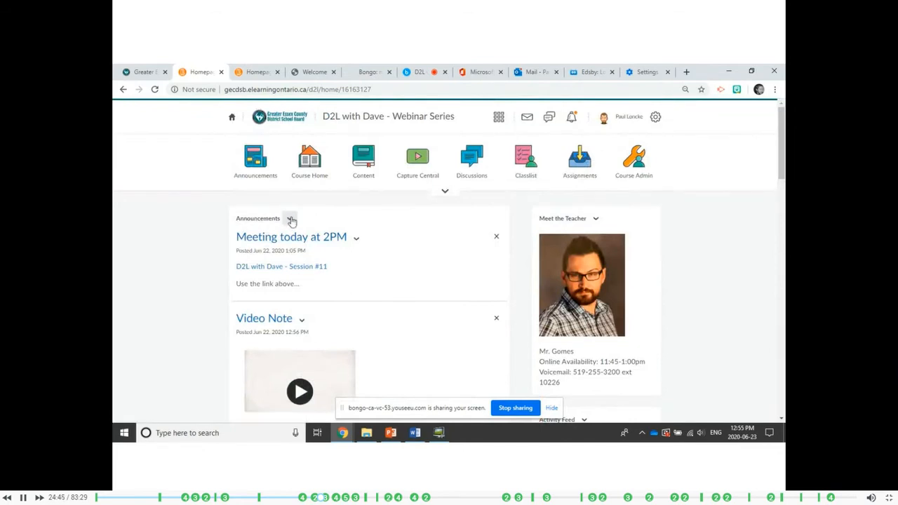
{"action": "left_click", "coordinate": [290, 220]}
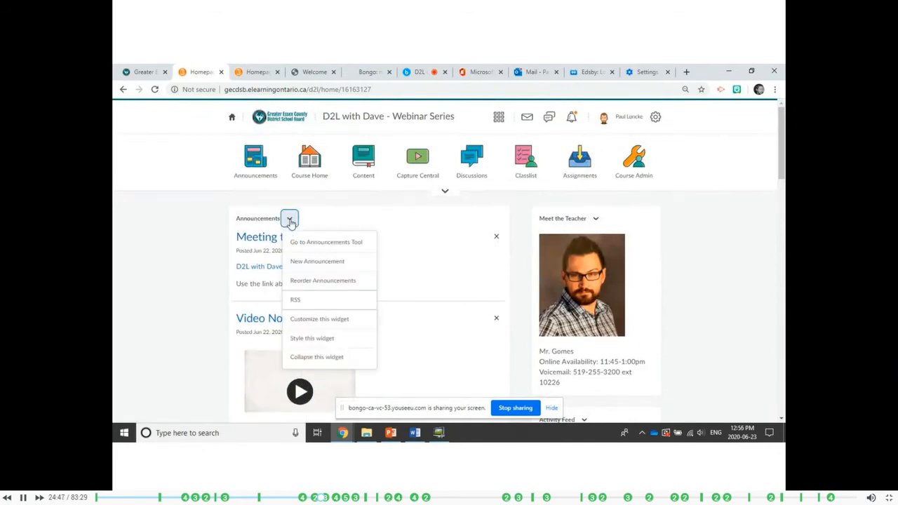
{"action": "left_click", "coordinate": [332, 262]}
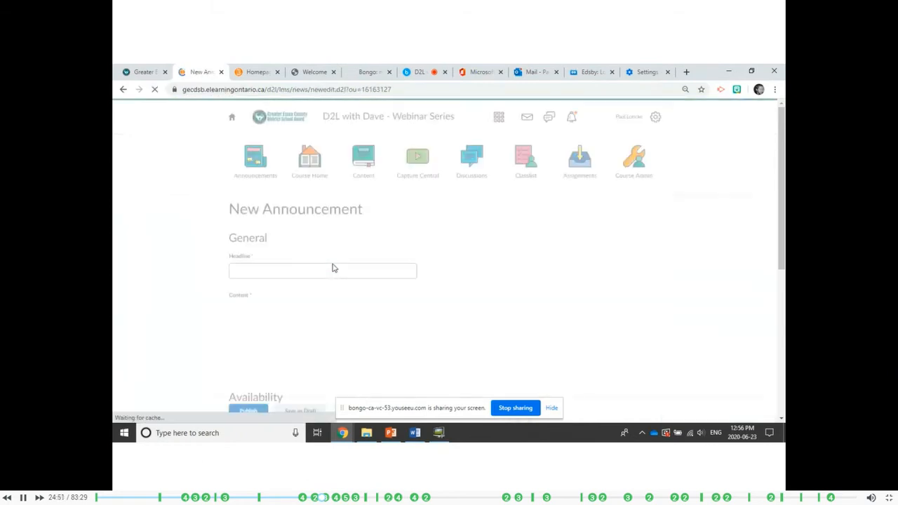
{"action": "left_click", "coordinate": [294, 265]}
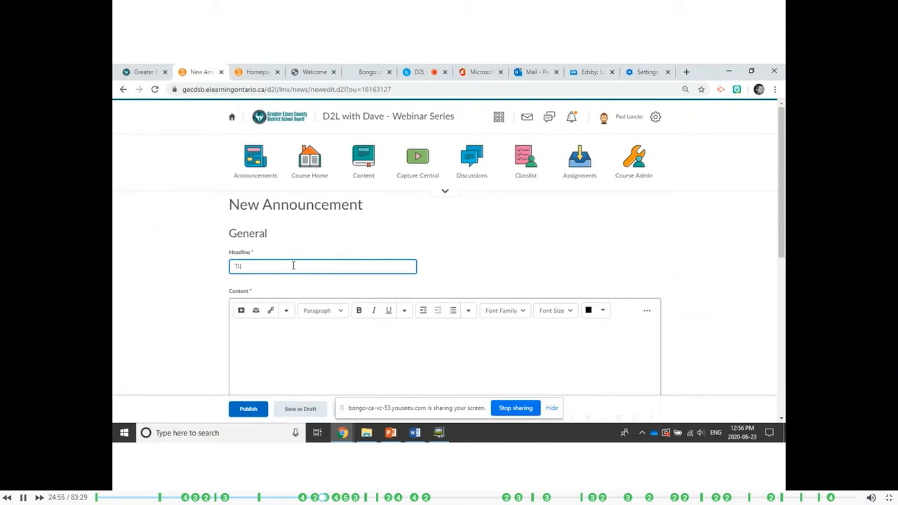
{"action": "left_click", "coordinate": [290, 333]}
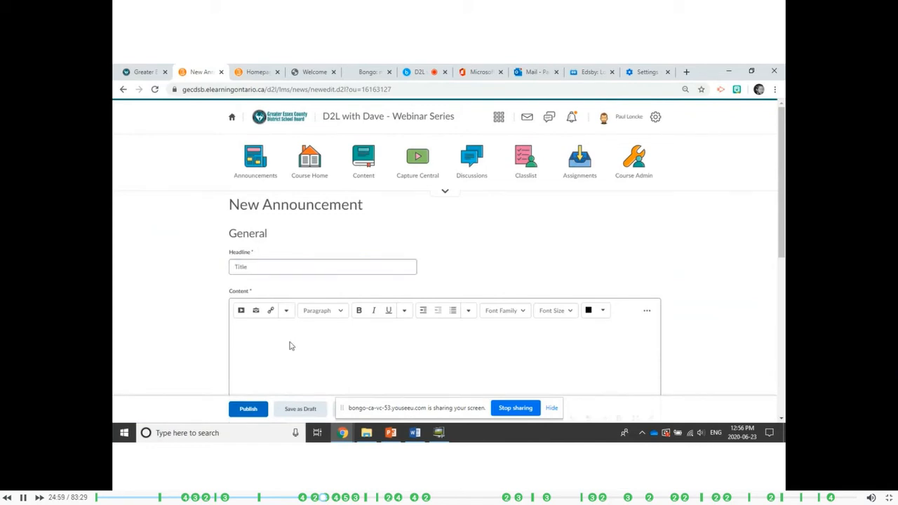
{"action": "scroll", "coordinate": [291, 345], "scroll_direction": "down", "scroll_amount": 2}
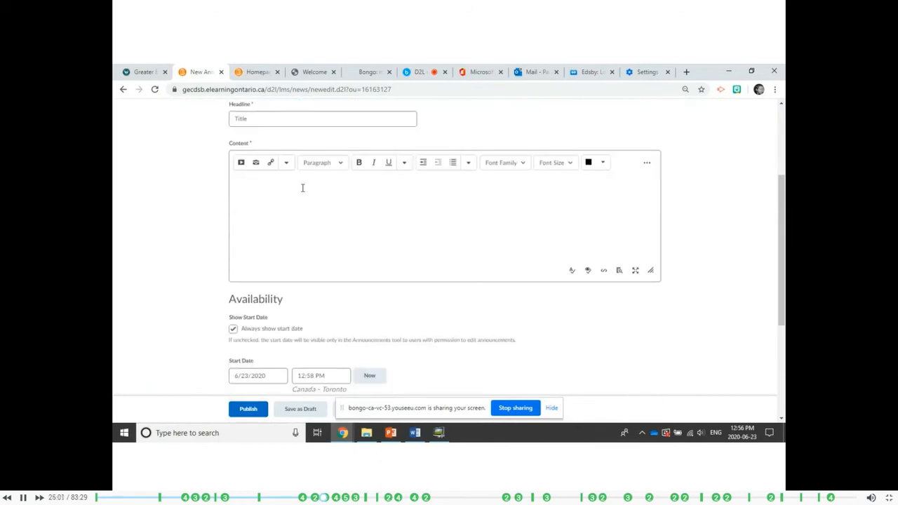
Record a webcam video note of about 9 seconds for insertion into the announcement's content.
{"action": "left_click", "coordinate": [239, 170]}
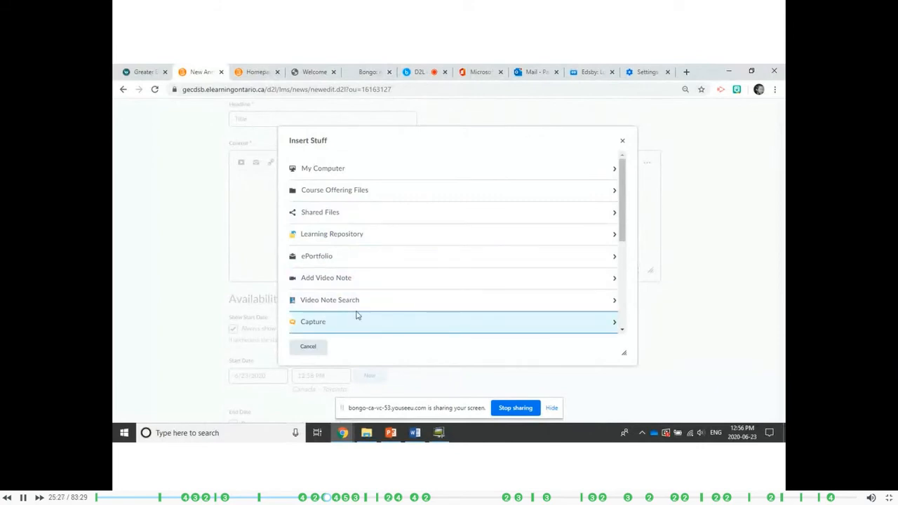
{"action": "scroll", "coordinate": [338, 270], "scroll_direction": "down", "scroll_amount": 3}
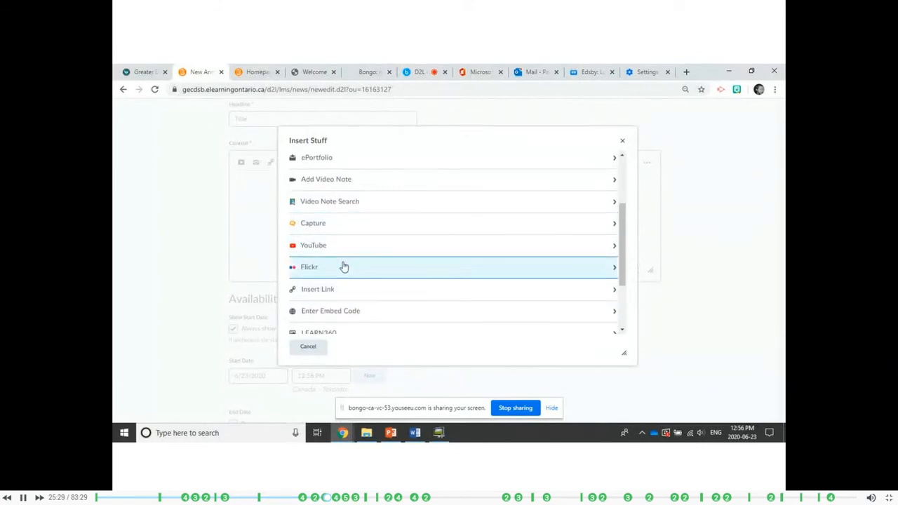
{"action": "scroll", "coordinate": [351, 295], "scroll_direction": "down", "scroll_amount": 3}
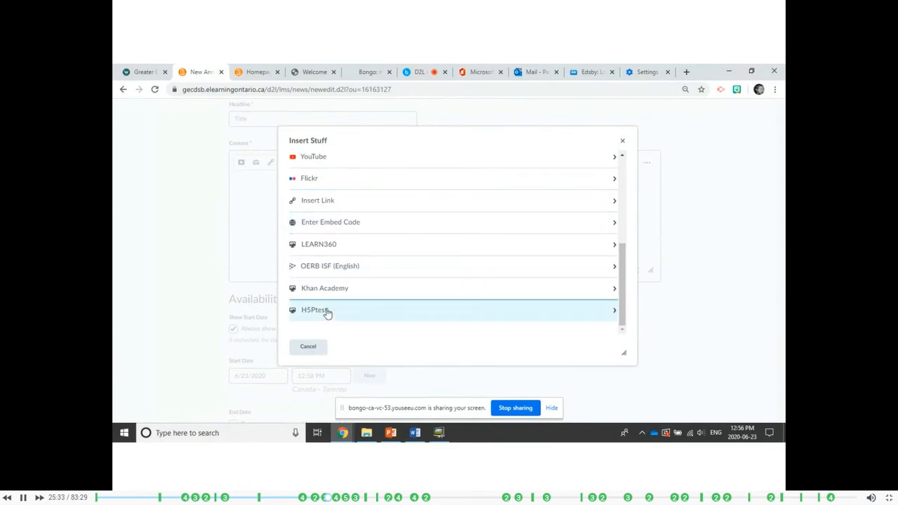
{"action": "scroll", "coordinate": [347, 298], "scroll_direction": "up", "scroll_amount": 3}
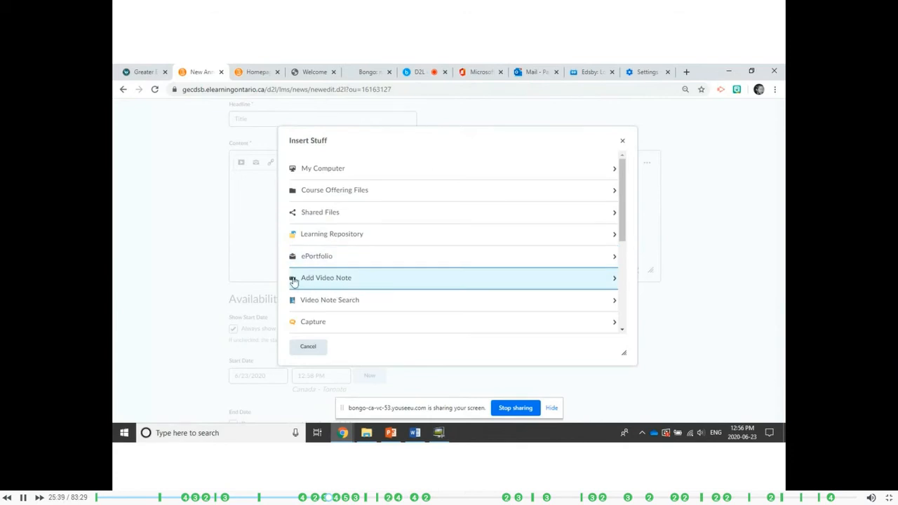
{"action": "left_click", "coordinate": [311, 282]}
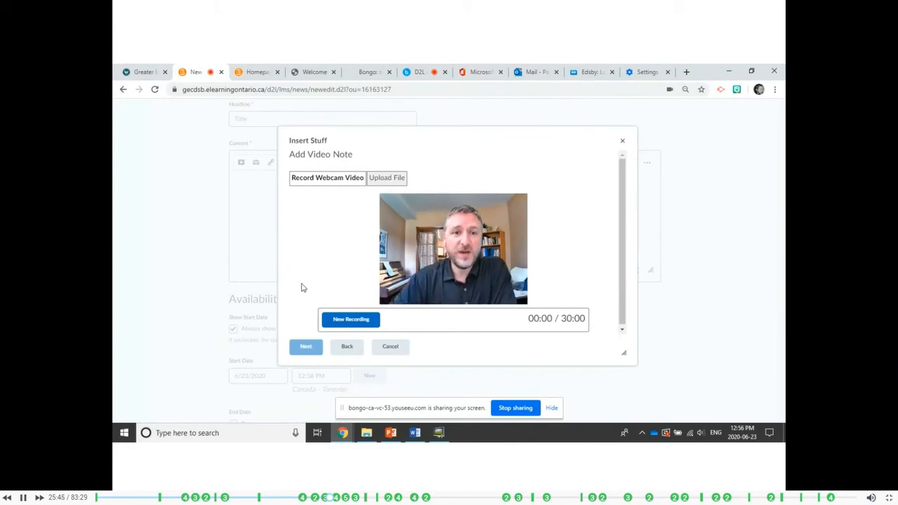
{"action": "left_click", "coordinate": [350, 319]}
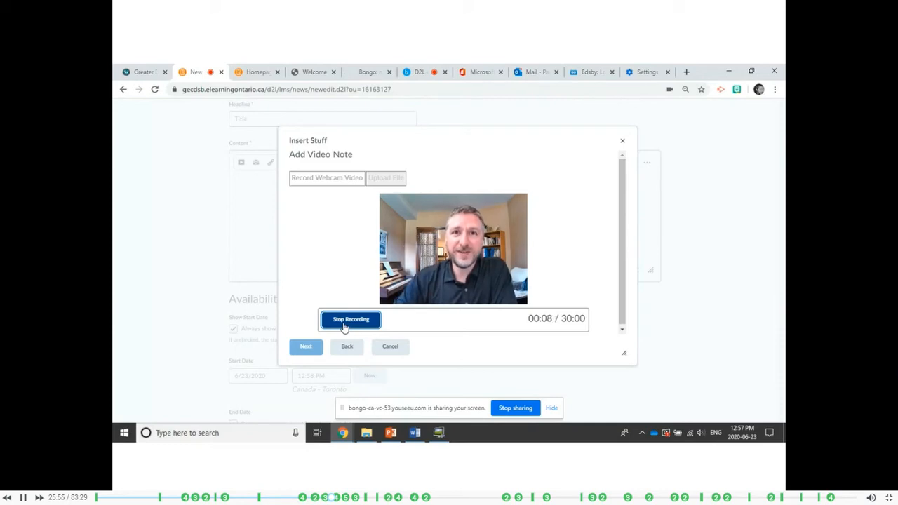
{"action": "left_click", "coordinate": [344, 324]}
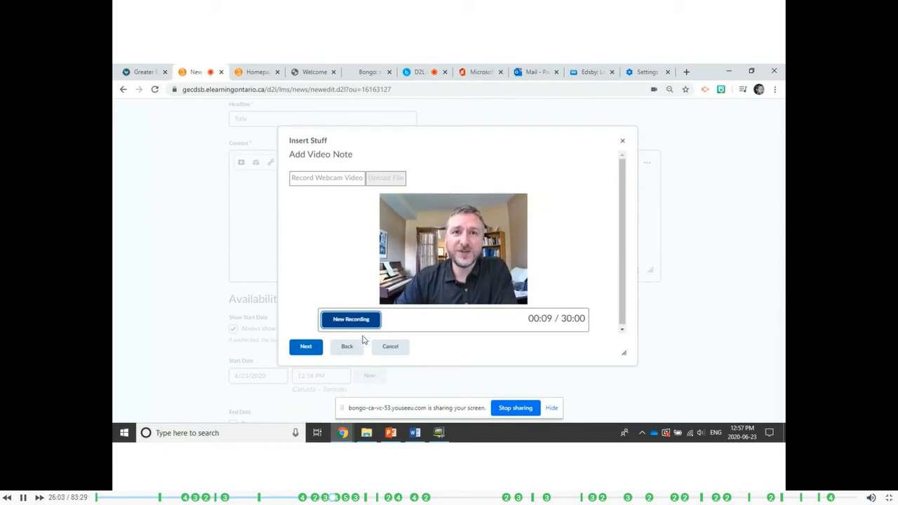
Give the video note the title "Titles" and the description "greetings", and insert it into the announcement's content.
{"action": "left_click", "coordinate": [306, 351]}
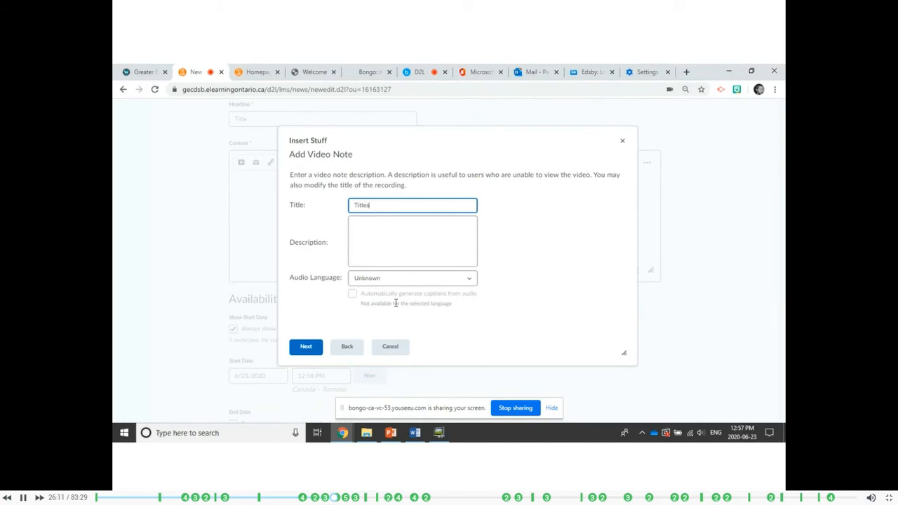
{"action": "left_click", "coordinate": [395, 238]}
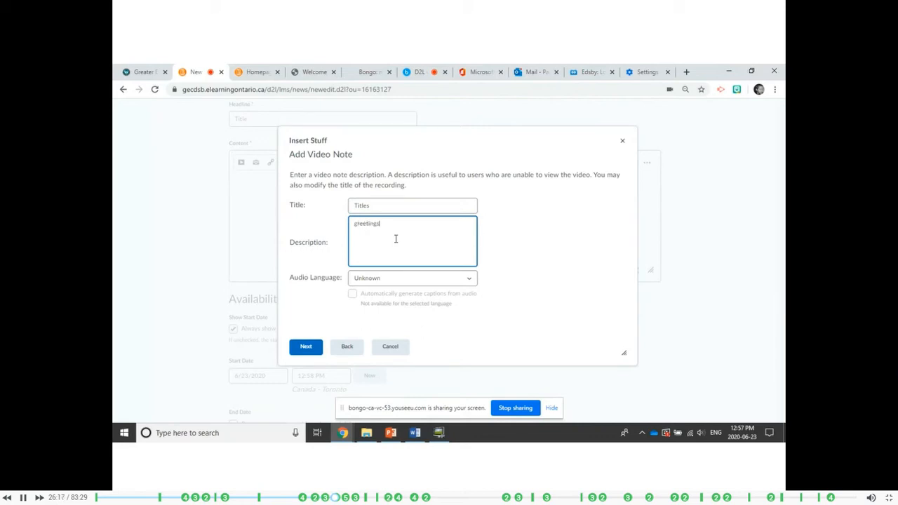
{"action": "left_click", "coordinate": [302, 351]}
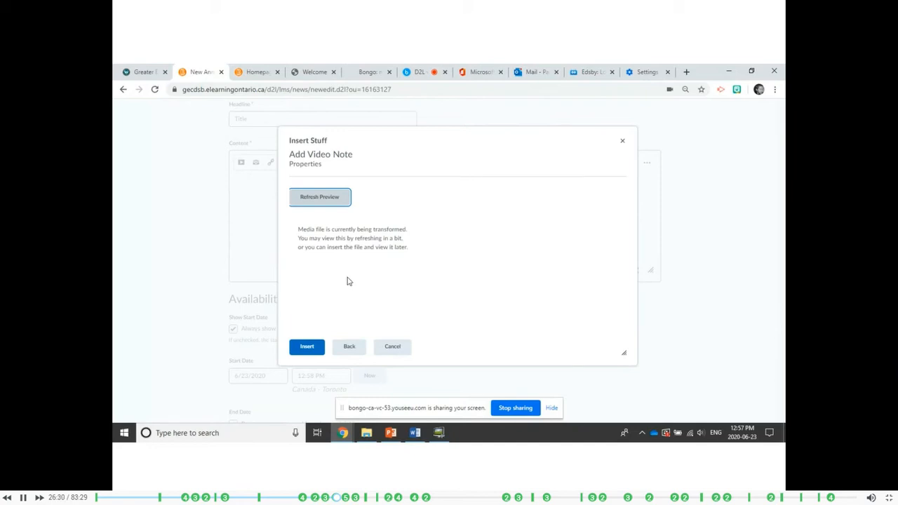
{"action": "left_click", "coordinate": [315, 344]}
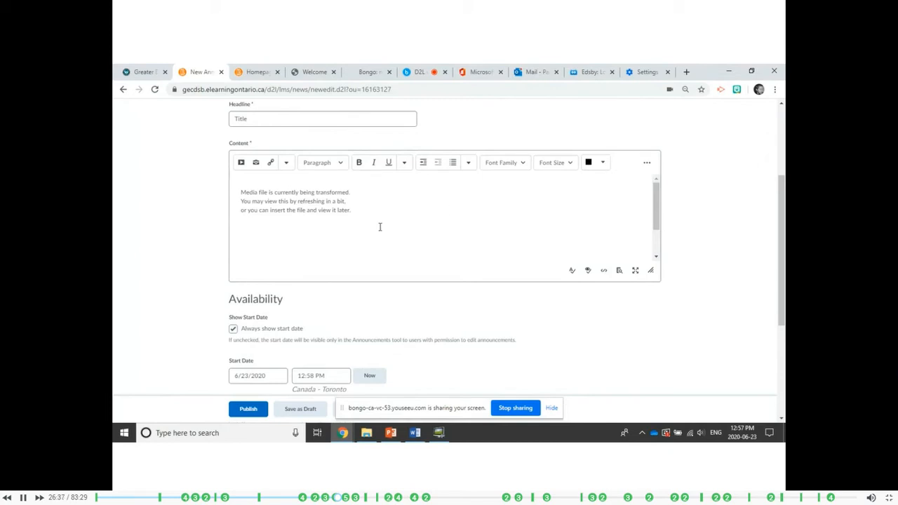
Examine the new announcement's start date, end date, attachment and release condition settings.
{"action": "scroll", "coordinate": [380, 226], "scroll_direction": "up", "scroll_amount": 2}
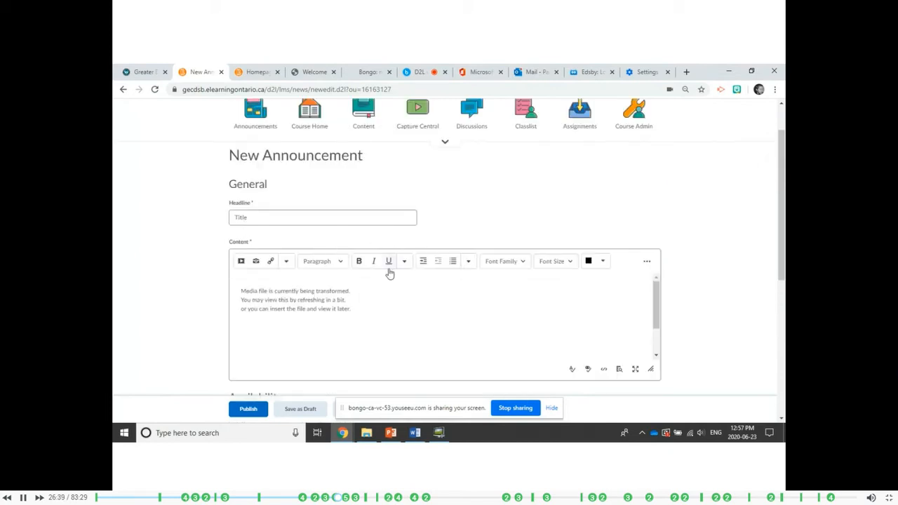
{"action": "scroll", "coordinate": [390, 274], "scroll_direction": "down", "scroll_amount": 3}
{"action": "scroll", "coordinate": [306, 227], "scroll_direction": "down", "scroll_amount": 3}
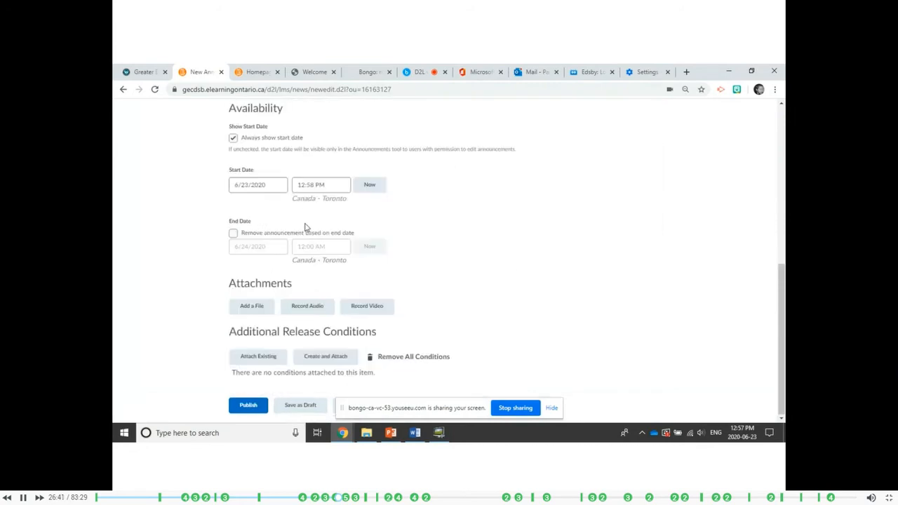
{"action": "scroll", "coordinate": [262, 231], "scroll_direction": "up", "scroll_amount": 2}
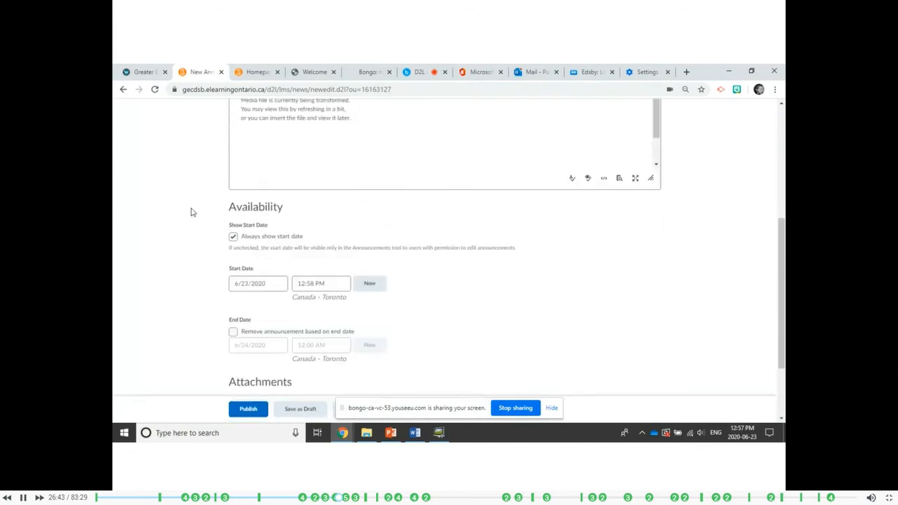
{"action": "scroll", "coordinate": [191, 212], "scroll_direction": "up", "scroll_amount": 2}
{"action": "scroll", "coordinate": [190, 211], "scroll_direction": "down", "scroll_amount": 3}
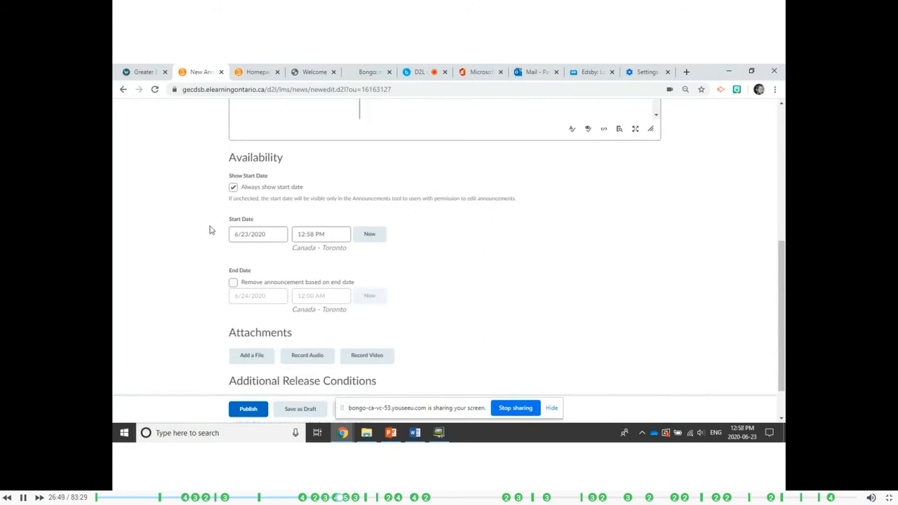
{"action": "left_click", "coordinate": [265, 237]}
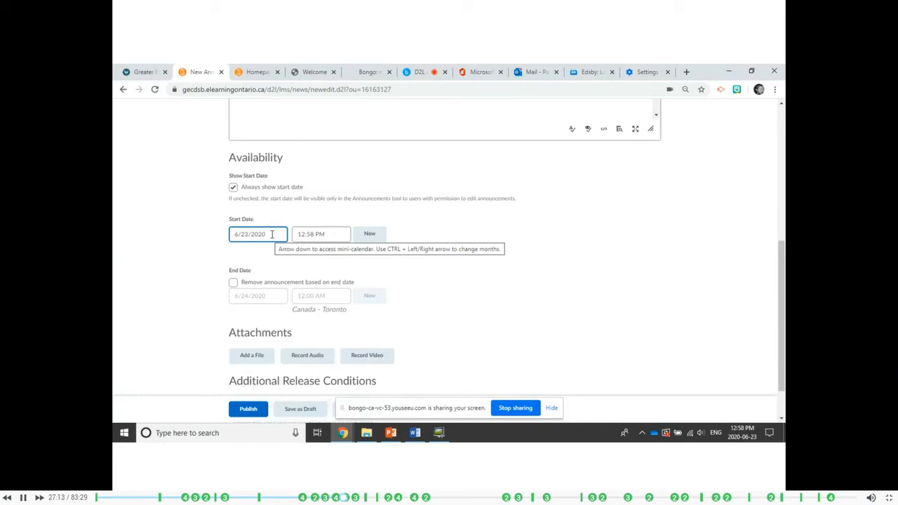
{"action": "left_click", "coordinate": [258, 256]}
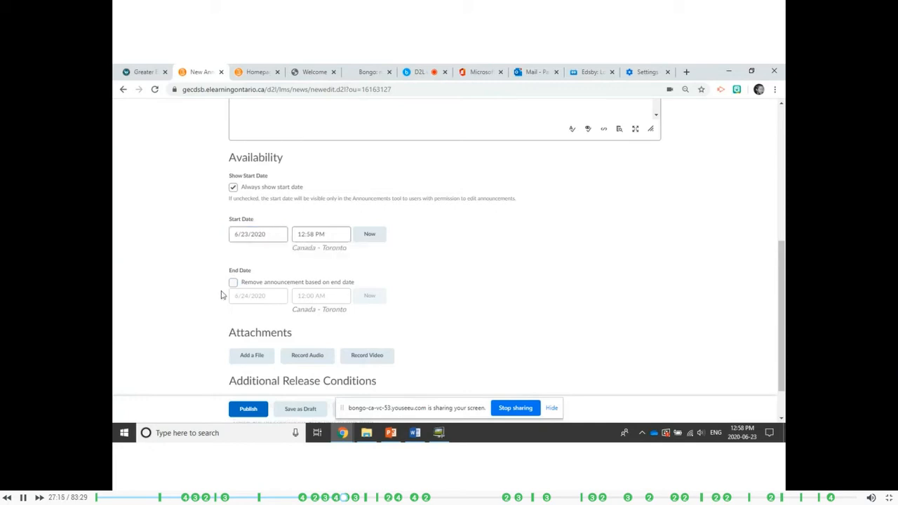
{"action": "scroll", "coordinate": [219, 296], "scroll_direction": "down", "scroll_amount": 2}
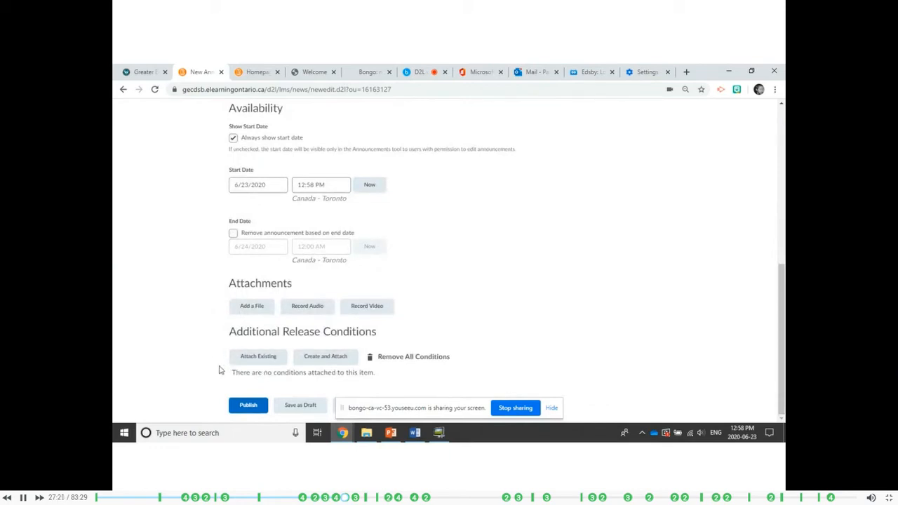
Publish the announcement and look through the course's list of announcements.
{"action": "scroll", "coordinate": [215, 372], "scroll_direction": "up", "scroll_amount": 1}
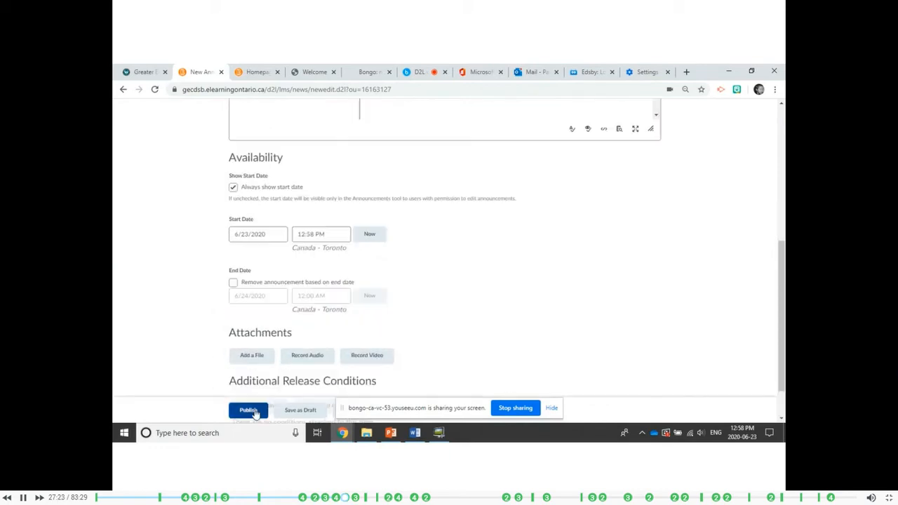
{"action": "left_click", "coordinate": [231, 410]}
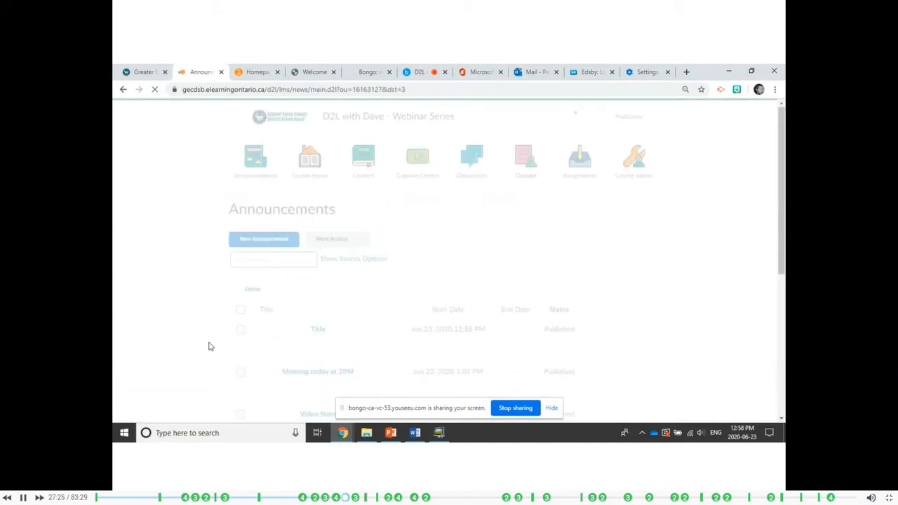
{"action": "scroll", "coordinate": [209, 288], "scroll_direction": "down", "scroll_amount": 2}
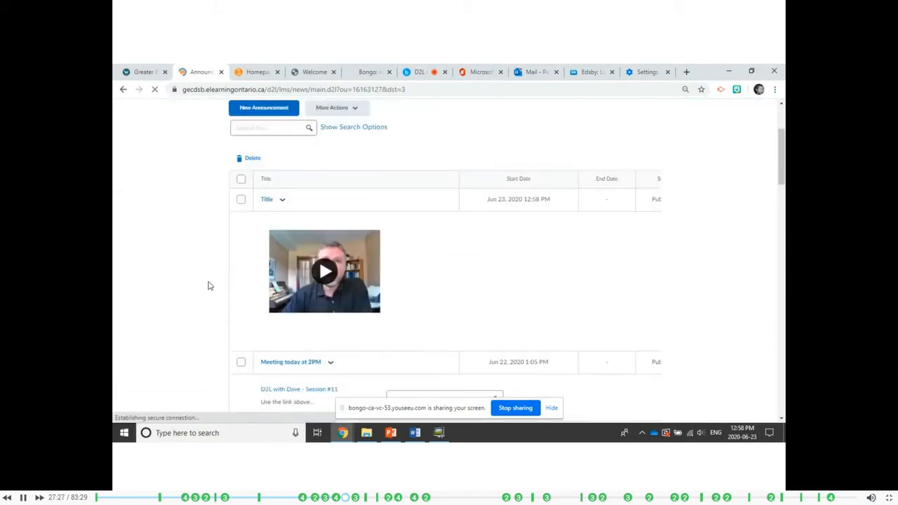
{"action": "scroll", "coordinate": [198, 266], "scroll_direction": "down", "scroll_amount": 5}
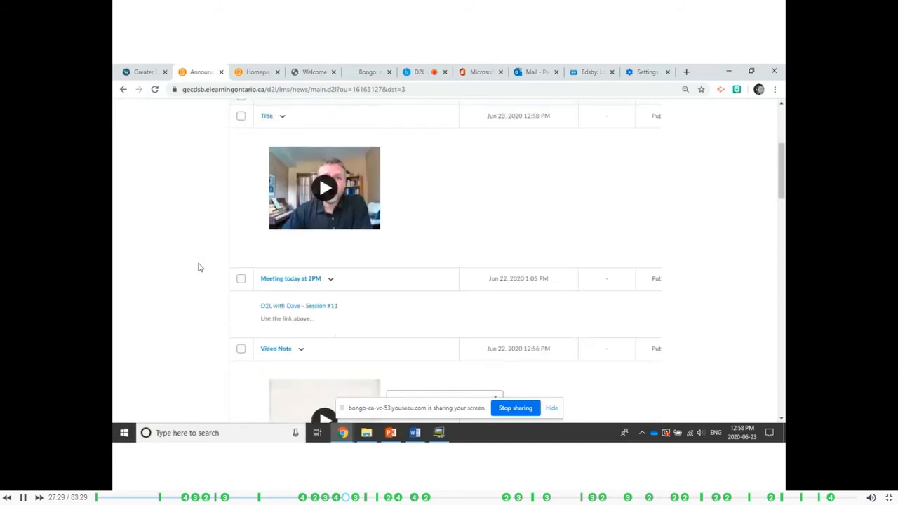
{"action": "scroll", "coordinate": [194, 269], "scroll_direction": "down", "scroll_amount": 3}
{"action": "scroll", "coordinate": [195, 268], "scroll_direction": "up", "scroll_amount": 8}
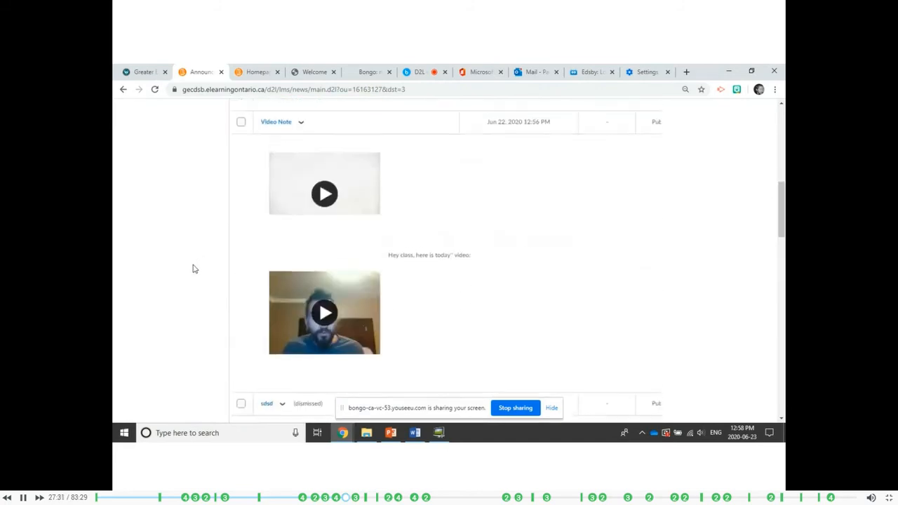
{"action": "scroll", "coordinate": [194, 268], "scroll_direction": "up", "scroll_amount": 1}
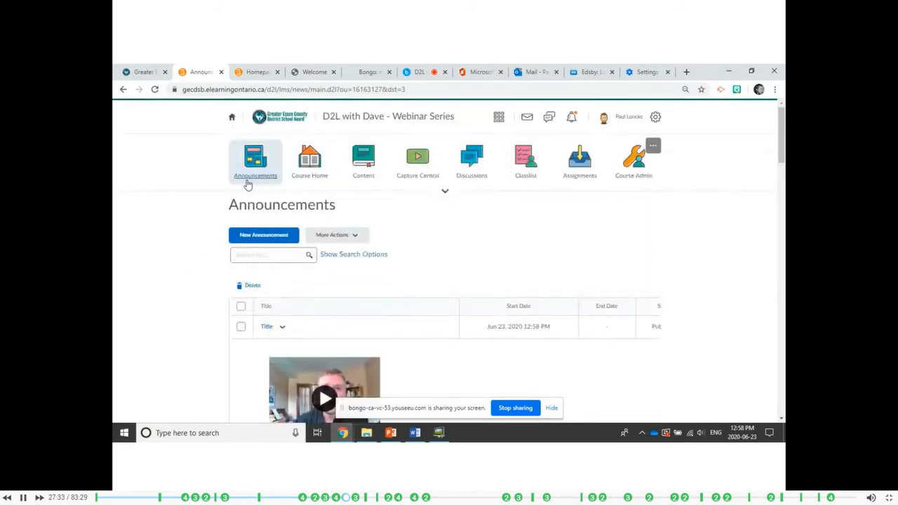
Go to the course homepage, play the video note in the "Title" announcement and pause it.
{"action": "left_click", "coordinate": [311, 164]}
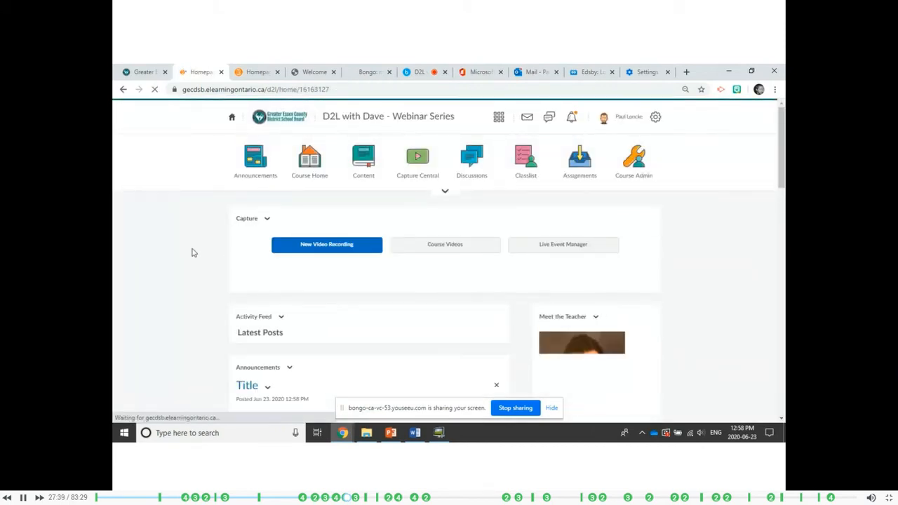
{"action": "scroll", "coordinate": [194, 252], "scroll_direction": "down", "scroll_amount": 2}
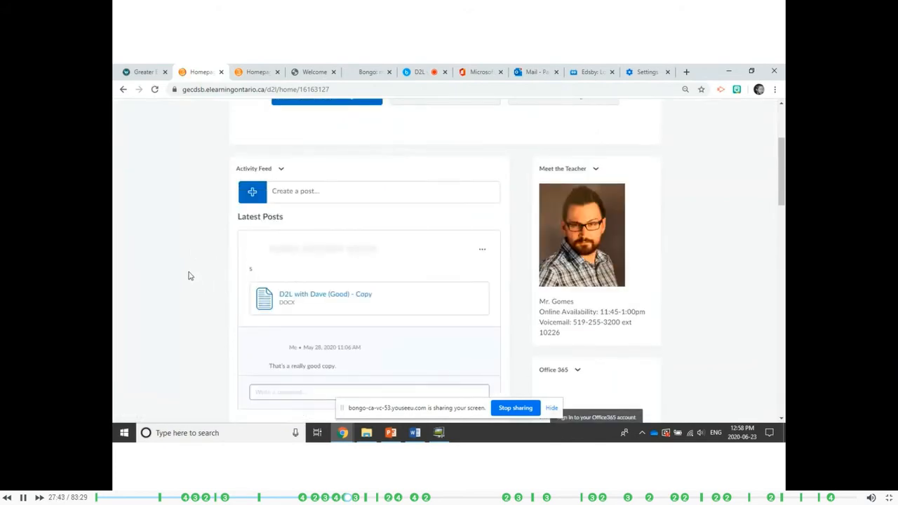
{"action": "scroll", "coordinate": [188, 272], "scroll_direction": "down", "scroll_amount": 3}
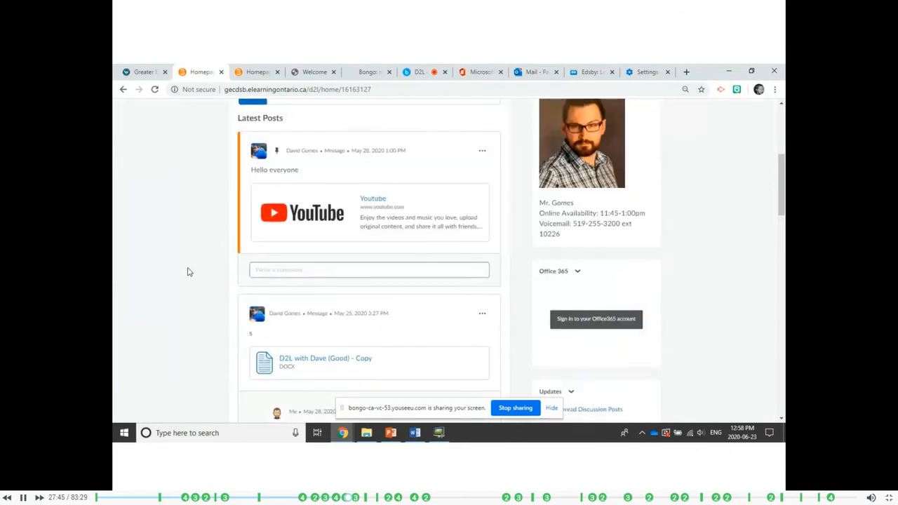
{"action": "scroll", "coordinate": [187, 272], "scroll_direction": "down", "scroll_amount": 6}
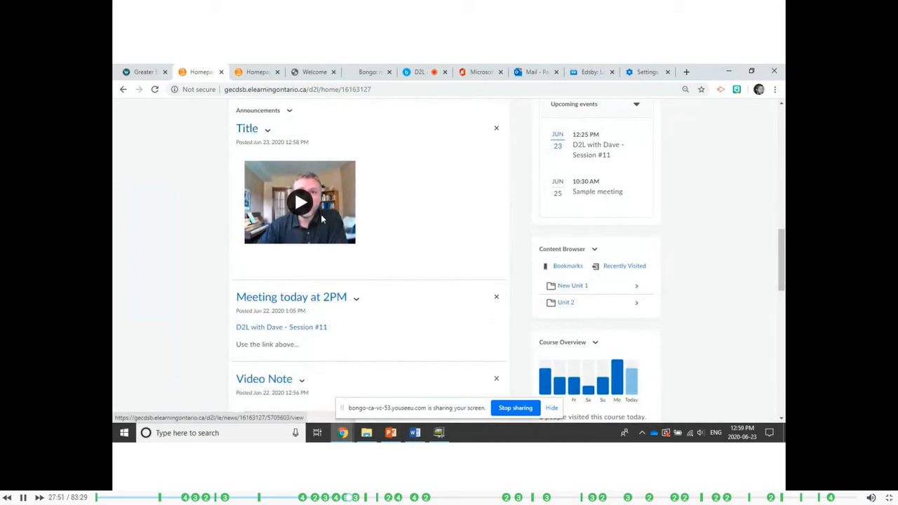
{"action": "left_click", "coordinate": [302, 203]}
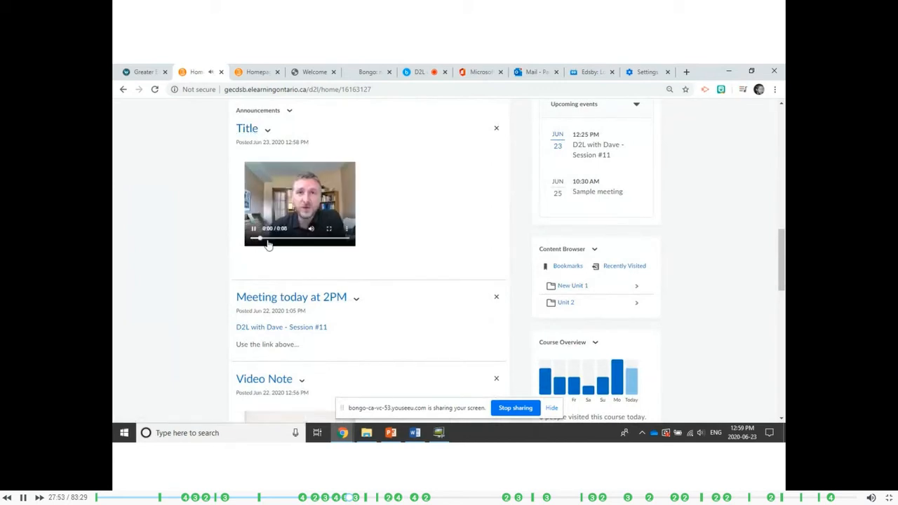
{"action": "left_click", "coordinate": [254, 230]}
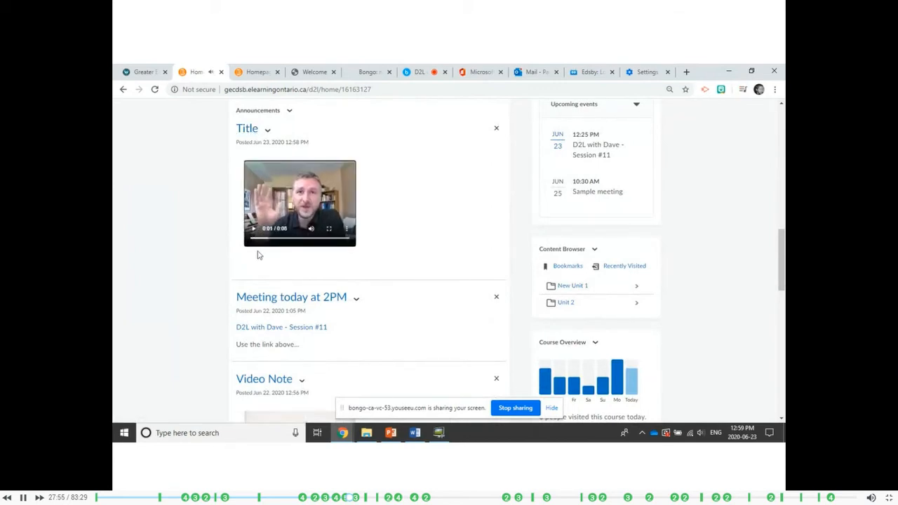
Look over the homepage's Announcements widget, reload the course homepage and bring up its Activity Feed.
{"action": "scroll", "coordinate": [423, 236], "scroll_direction": "up", "scroll_amount": 2}
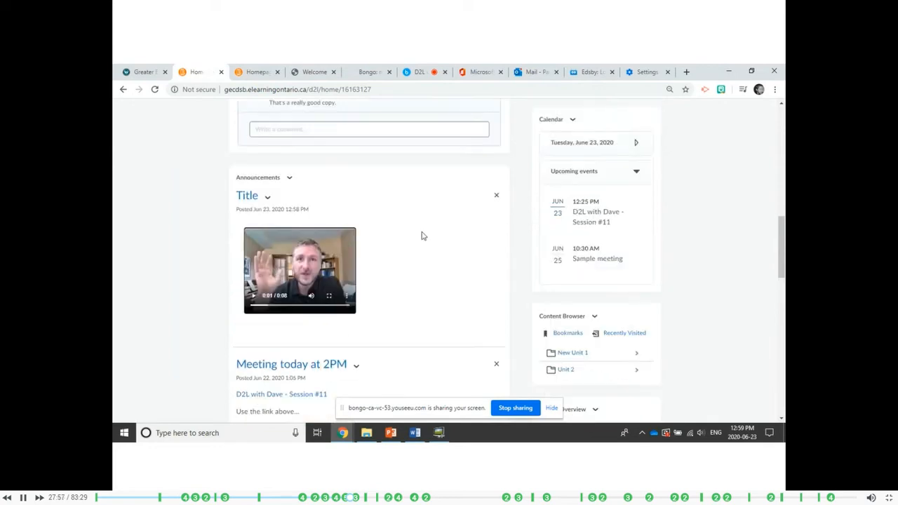
{"action": "scroll", "coordinate": [426, 245], "scroll_direction": "down", "scroll_amount": 1}
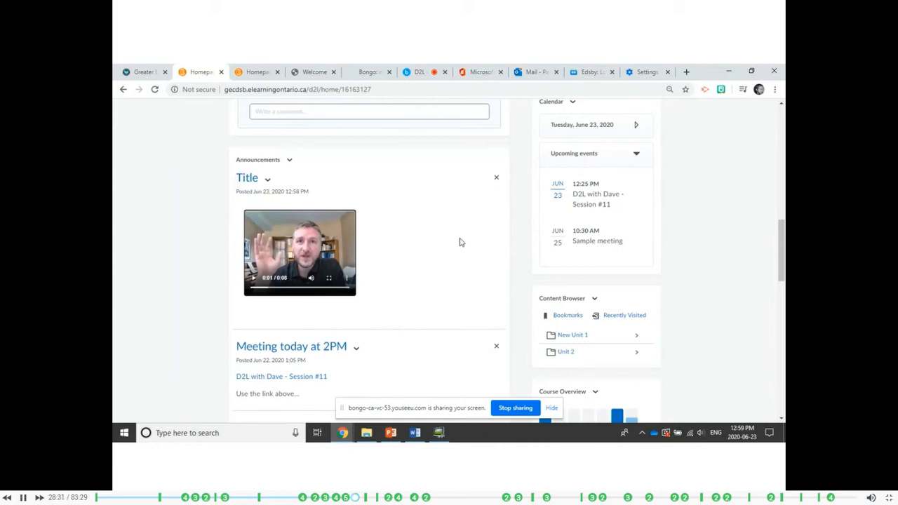
{"action": "scroll", "coordinate": [459, 243], "scroll_direction": "up", "scroll_amount": 6}
{"action": "scroll", "coordinate": [432, 311], "scroll_direction": "up", "scroll_amount": 10}
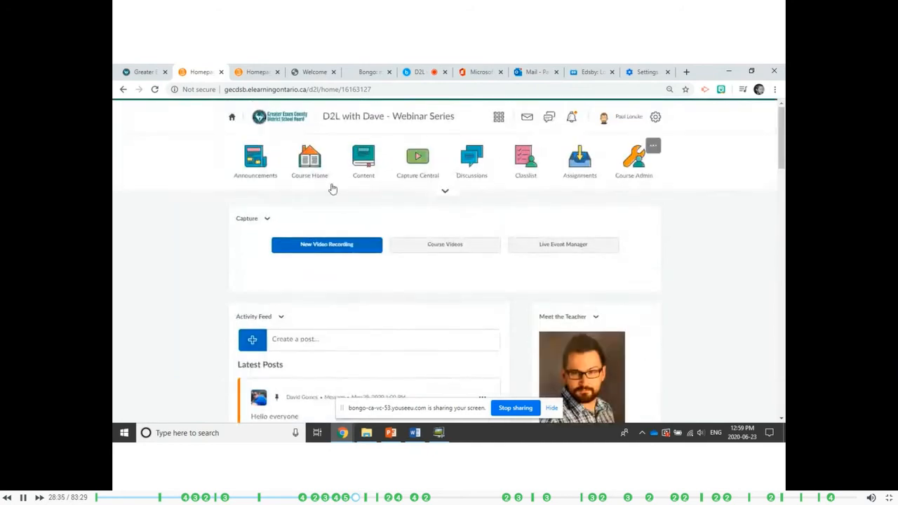
{"action": "left_click", "coordinate": [313, 168]}
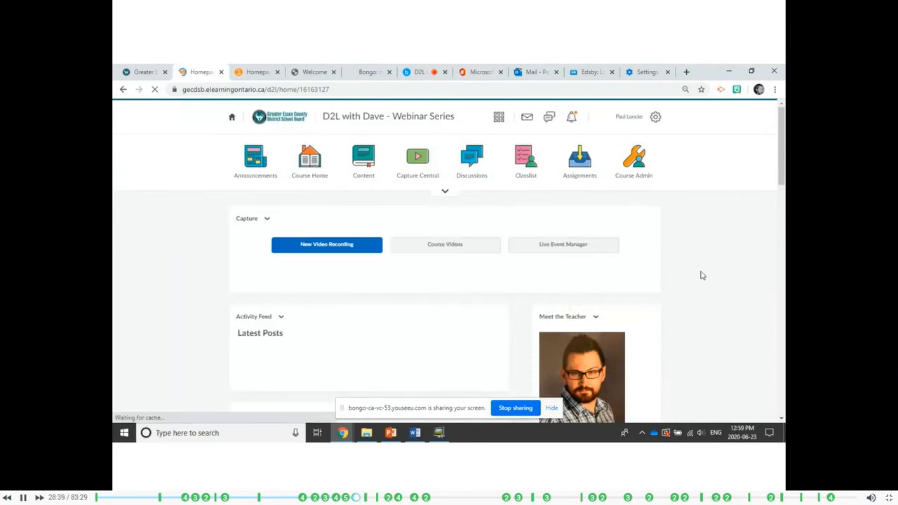
{"action": "scroll", "coordinate": [320, 317], "scroll_direction": "down", "scroll_amount": 3}
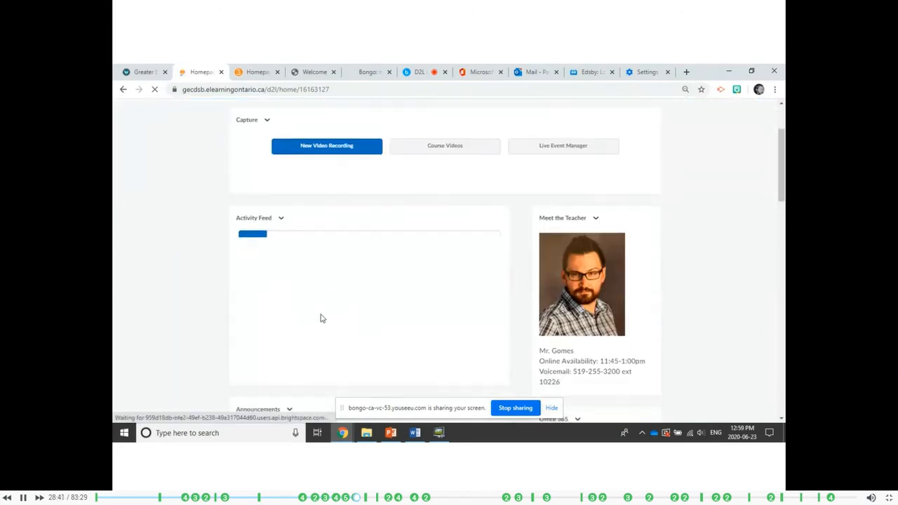
Look over the course homepage's widgets, comparing the Activity Feed posts with the Announcements widget.
{"action": "scroll", "coordinate": [701, 262], "scroll_direction": "down", "scroll_amount": 4}
{"action": "scroll", "coordinate": [698, 265], "scroll_direction": "down", "scroll_amount": 3}
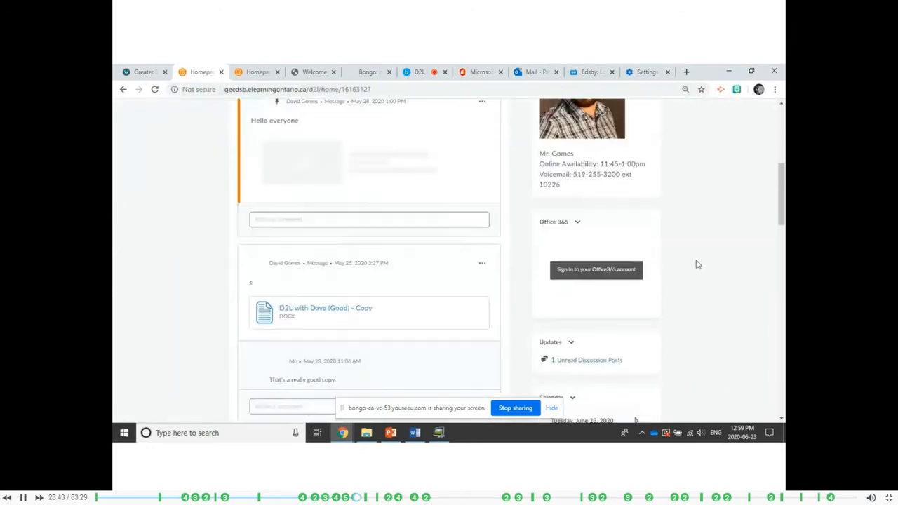
{"action": "scroll", "coordinate": [698, 264], "scroll_direction": "down", "scroll_amount": 3}
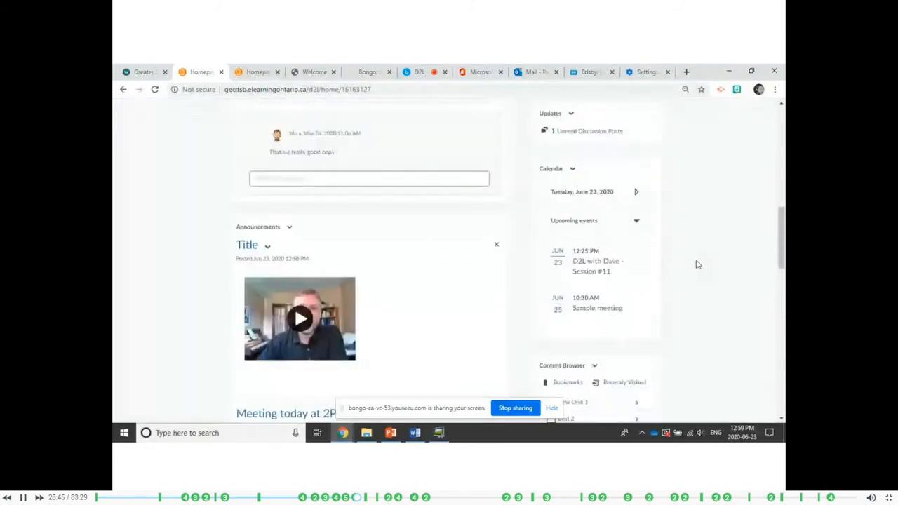
{"action": "scroll", "coordinate": [698, 265], "scroll_direction": "down", "scroll_amount": 3}
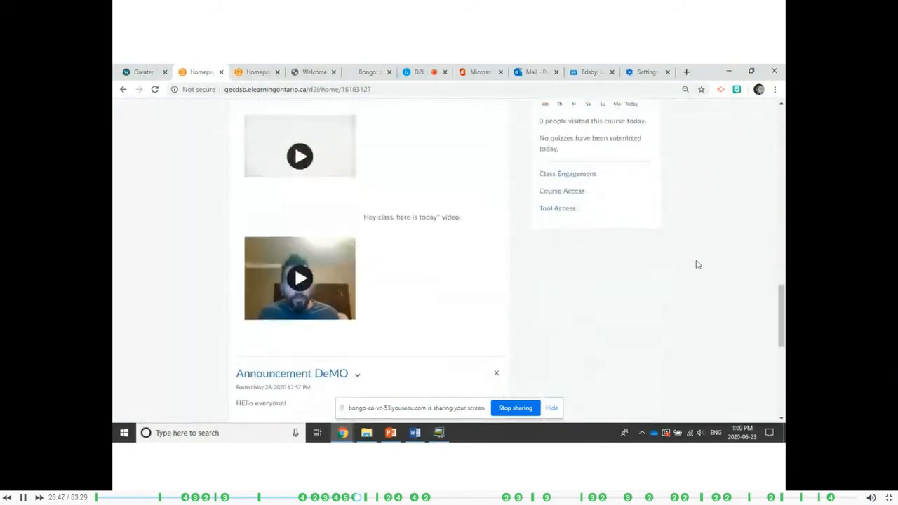
{"action": "scroll", "coordinate": [698, 264], "scroll_direction": "up", "scroll_amount": 10}
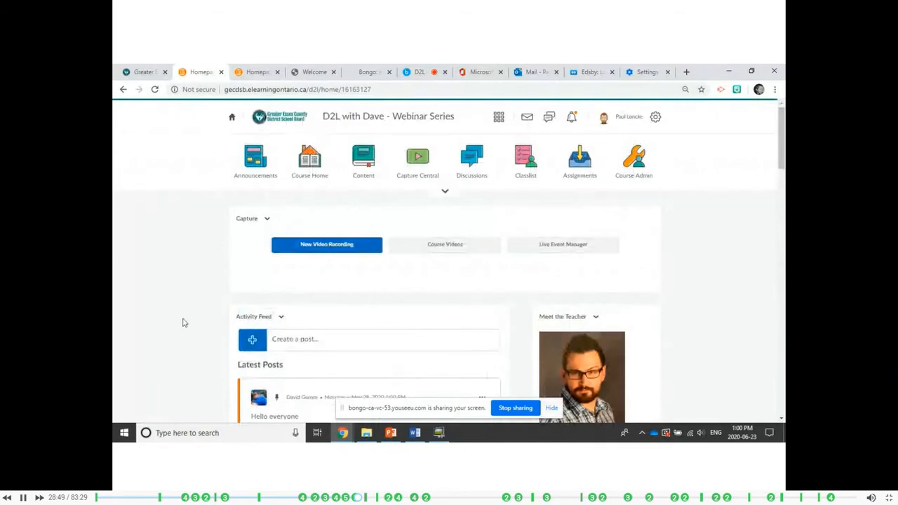
{"action": "scroll", "coordinate": [179, 323], "scroll_direction": "down", "scroll_amount": 1}
{"action": "scroll", "coordinate": [179, 325], "scroll_direction": "down", "scroll_amount": 10}
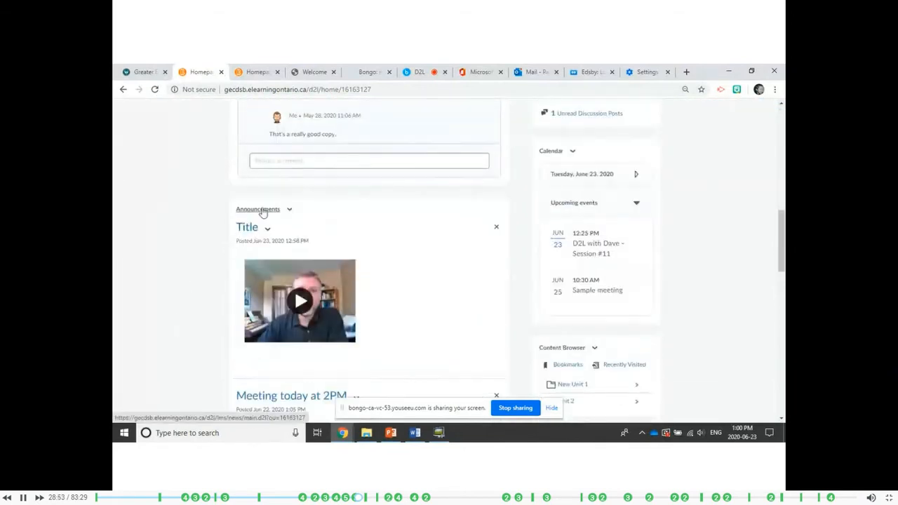
{"action": "scroll", "coordinate": [203, 215], "scroll_direction": "up", "scroll_amount": 4}
{"action": "scroll", "coordinate": [205, 216], "scroll_direction": "up", "scroll_amount": 3}
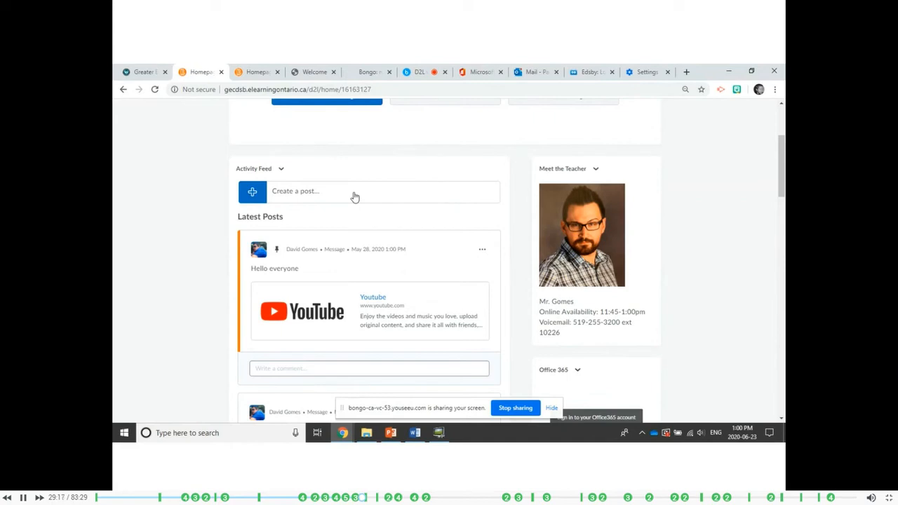
Start a new Activity Feed message containing the sample text "sdfsdfdfdfdf", with comments allowed.
{"action": "left_click", "coordinate": [355, 197]}
{"action": "left_click", "coordinate": [300, 225]}
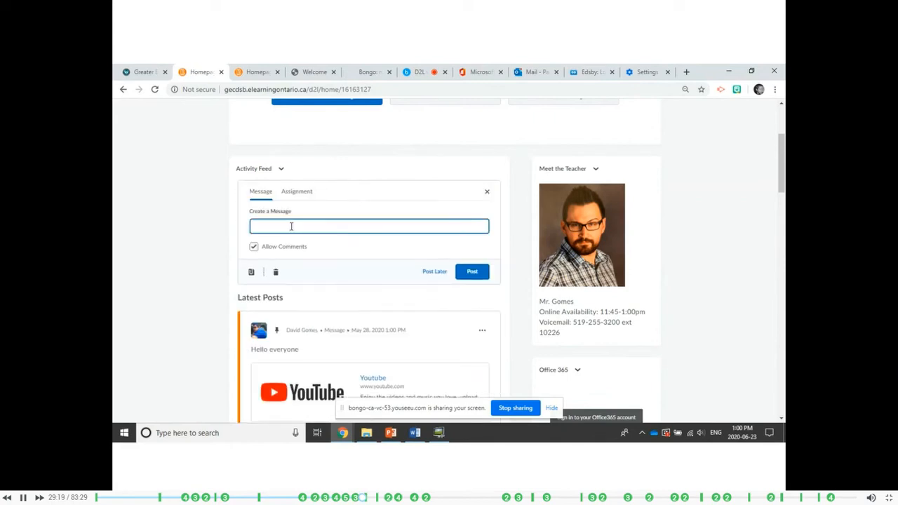
{"action": "type", "text": "sdfsdfdfdfdf"}
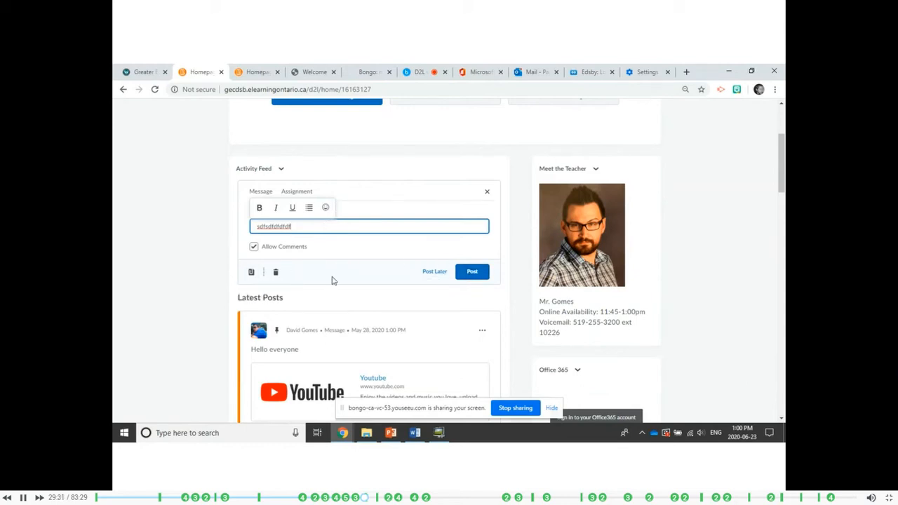
Post the comment "Great link!" on the pinned "Hello everyone" post with the YouTube link.
{"action": "scroll", "coordinate": [333, 278], "scroll_direction": "down", "scroll_amount": 3}
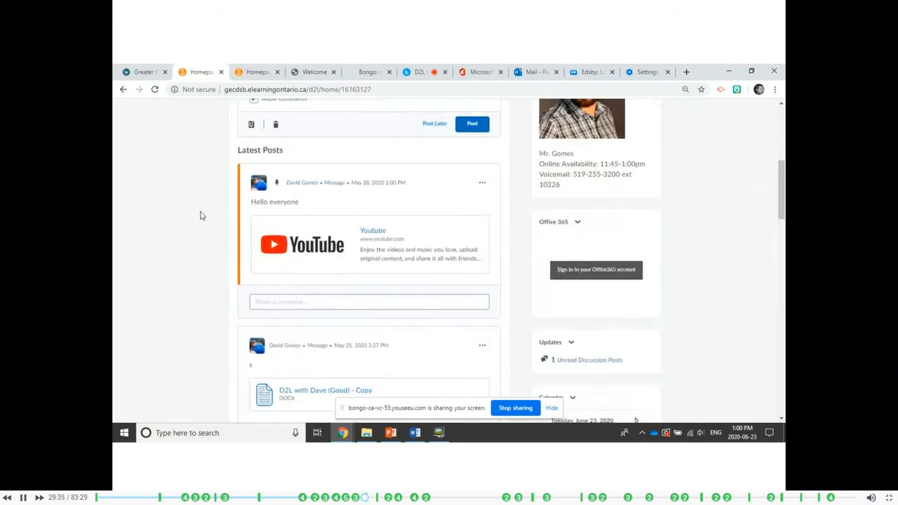
{"action": "left_click", "coordinate": [300, 302]}
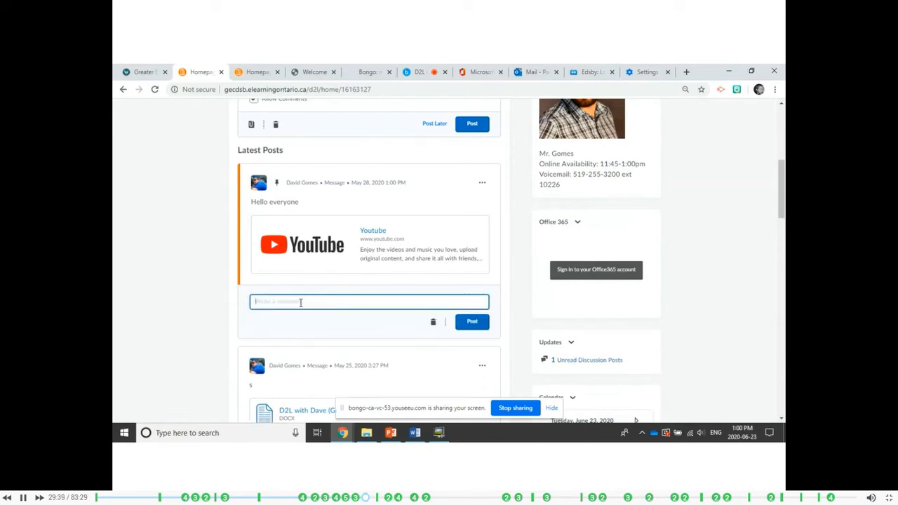
{"action": "type", "text": "Great link!"}
{"action": "left_click", "coordinate": [470, 322]}
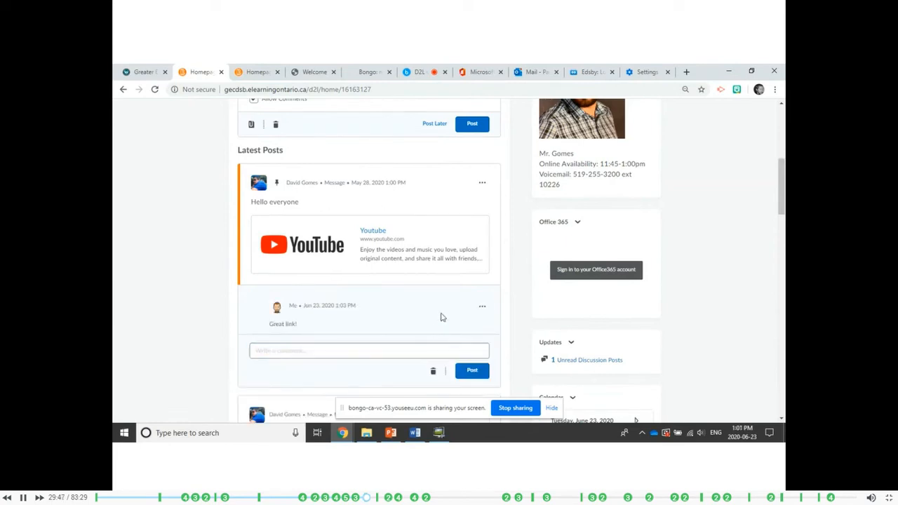
Look over the Activity Feed once more and switch to the "D2L with Dave - Session #11" webinar session.
{"action": "scroll", "coordinate": [439, 316], "scroll_direction": "down", "scroll_amount": 2}
{"action": "scroll", "coordinate": [440, 315], "scroll_direction": "up", "scroll_amount": 5}
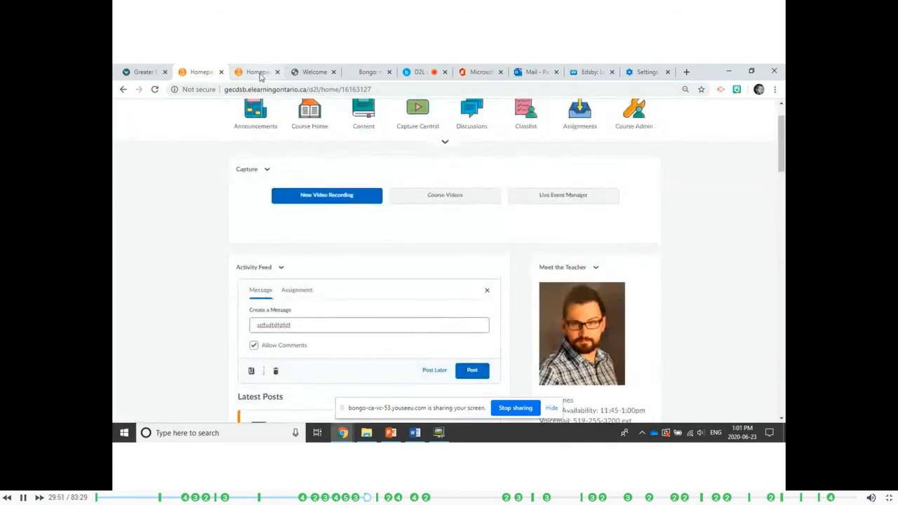
{"action": "left_click", "coordinate": [419, 73]}
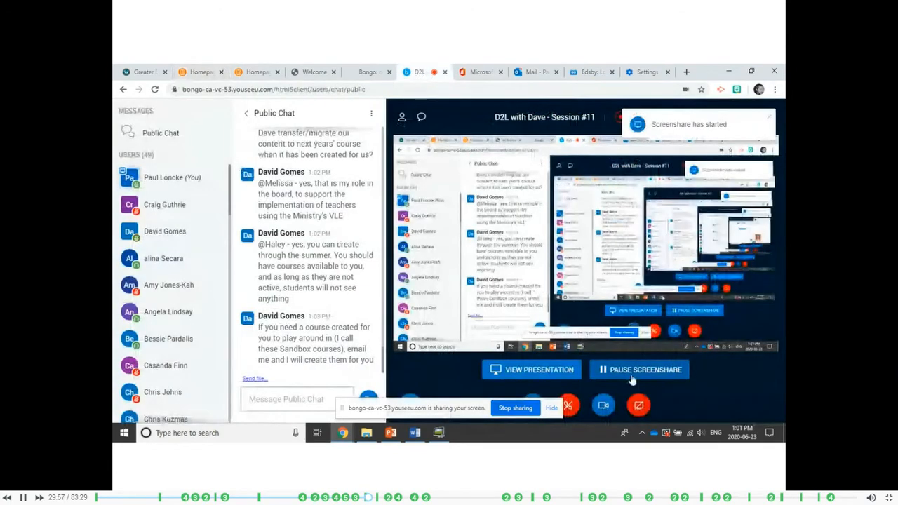
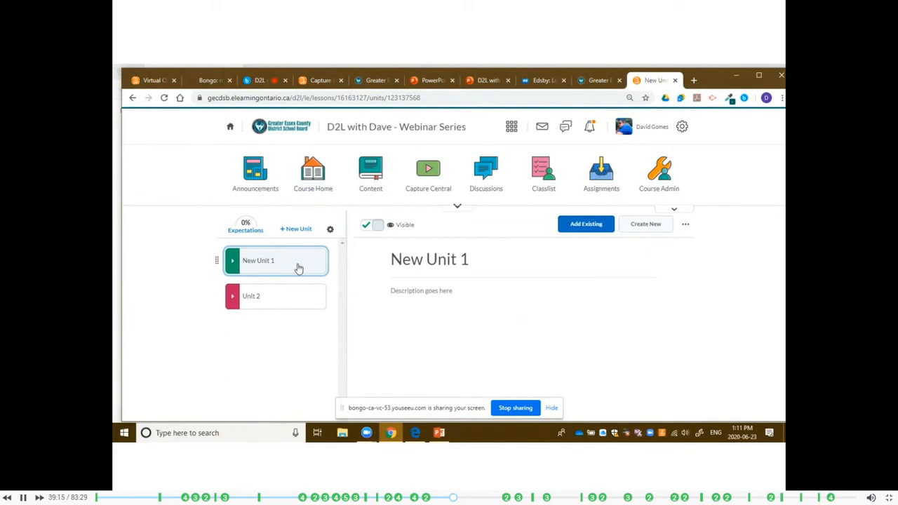
Look over New Unit 1 and Unit 2 in the webinar course's content, expanding and collapsing them.
{"action": "left_click", "coordinate": [236, 301]}
{"action": "left_click", "coordinate": [236, 301]}
{"action": "left_click", "coordinate": [233, 261]}
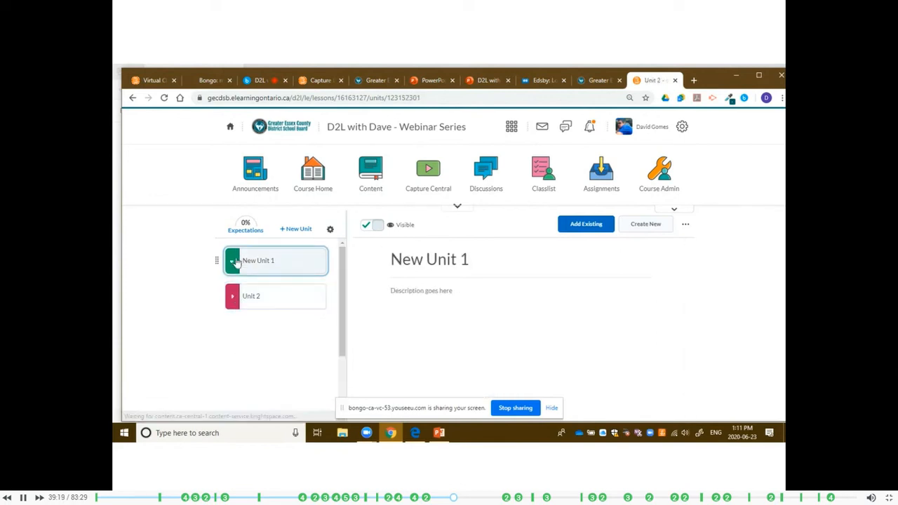
{"action": "left_click", "coordinate": [234, 264]}
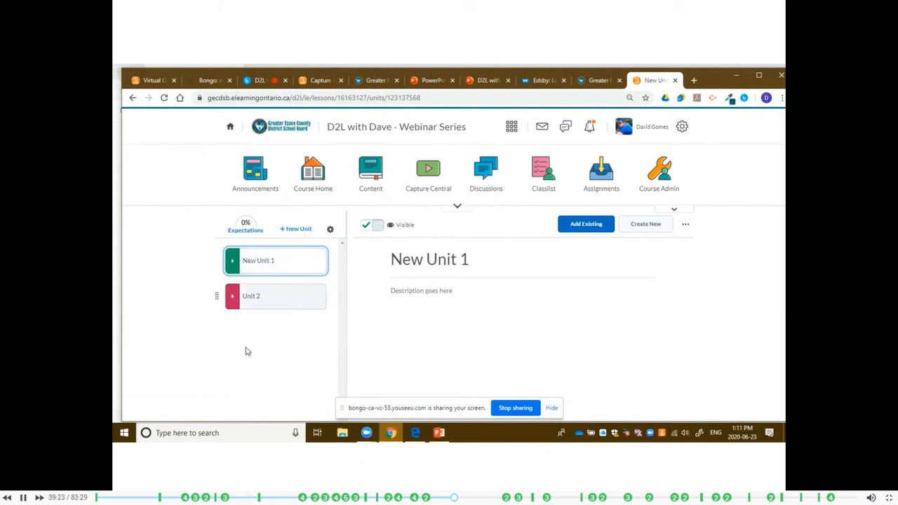
Search the course list for "change sec", open COURSE-73-CHANGE NAME (SEC) and go to its Content area.
{"action": "left_click", "coordinate": [512, 126]}
{"action": "type", "text": "change sec"}
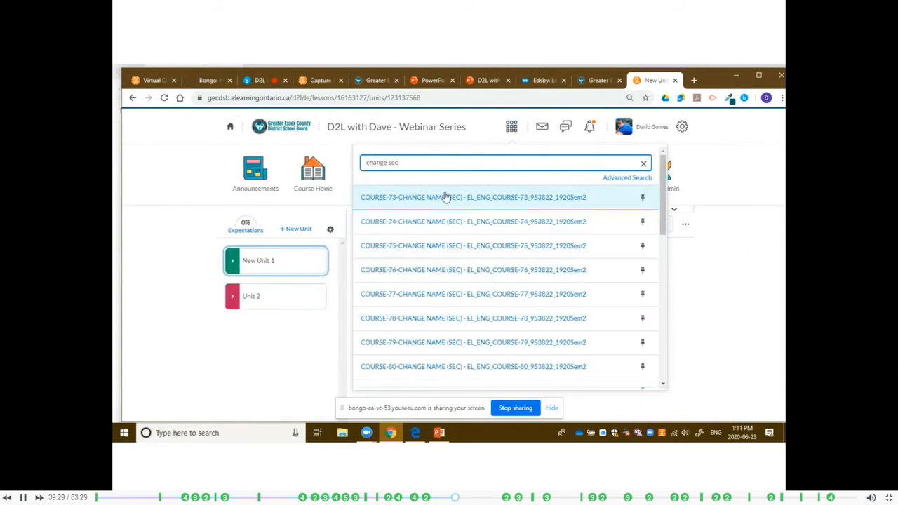
{"action": "left_click", "coordinate": [423, 200]}
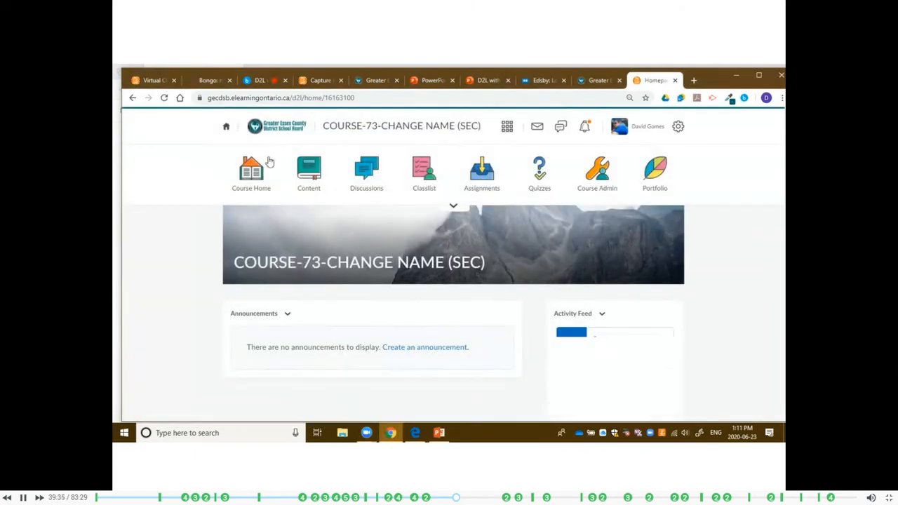
{"action": "left_click", "coordinate": [305, 170]}
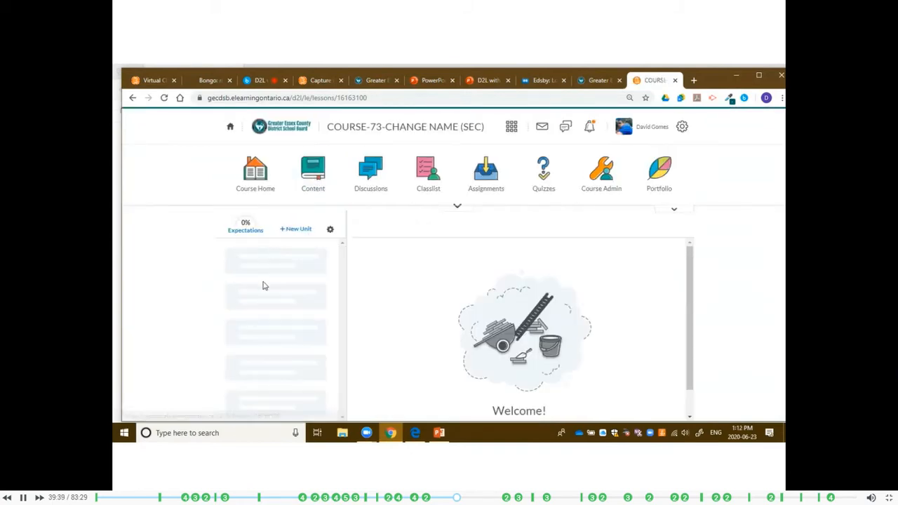
{"action": "scroll", "coordinate": [553, 335], "scroll_direction": "down", "scroll_amount": 1}
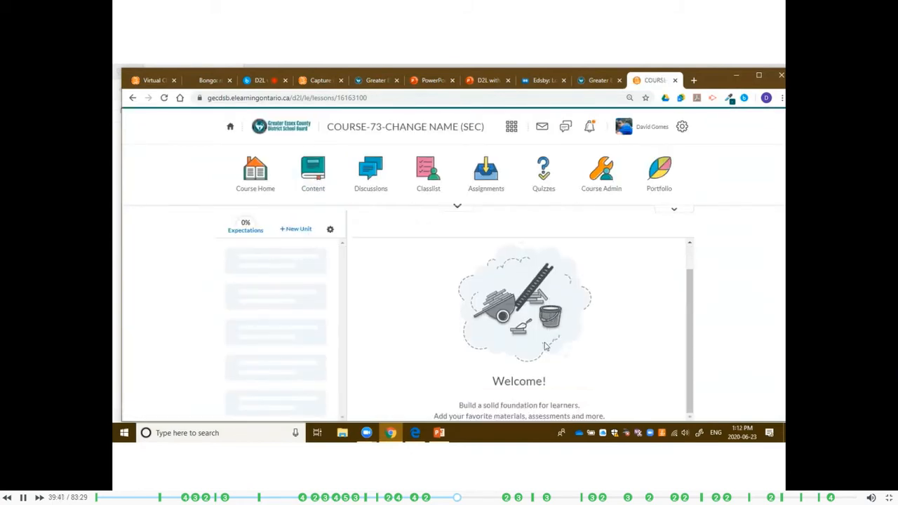
{"action": "scroll", "coordinate": [419, 309], "scroll_direction": "up", "scroll_amount": 1}
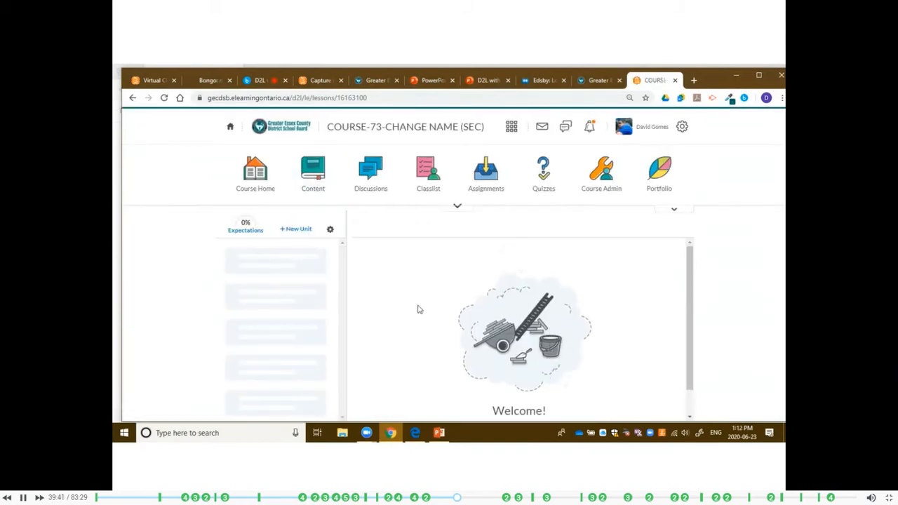
Start a new unit titled "Unit 1 - Math" with the description "This is my description".
{"action": "left_click", "coordinate": [295, 230]}
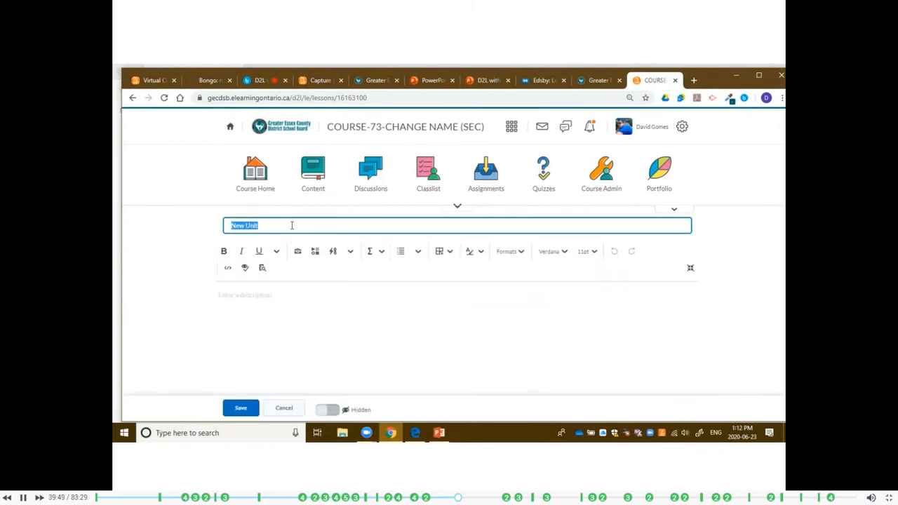
{"action": "type", "text": "Uni"}
{"action": "left_click", "coordinate": [258, 296]}
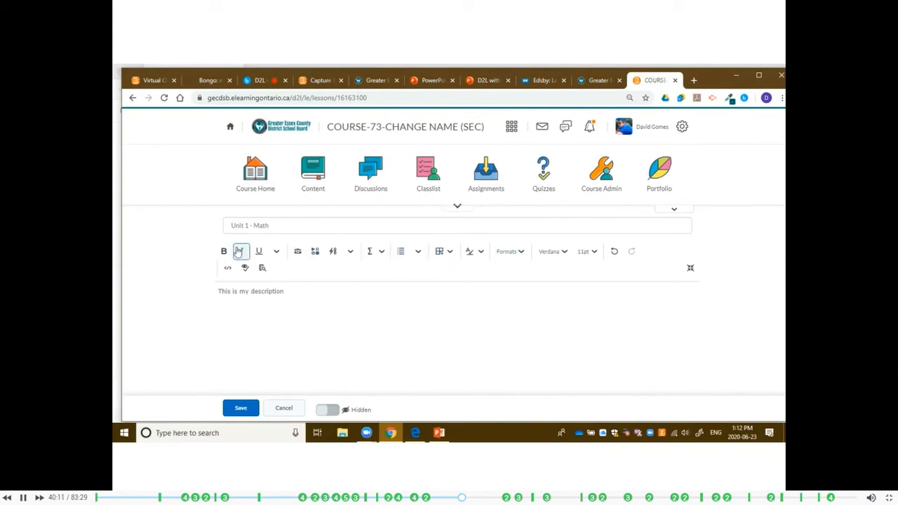
Choose Picture1.png from the computer's Desktop as the image file for the unit description.
{"action": "left_click", "coordinate": [298, 252]}
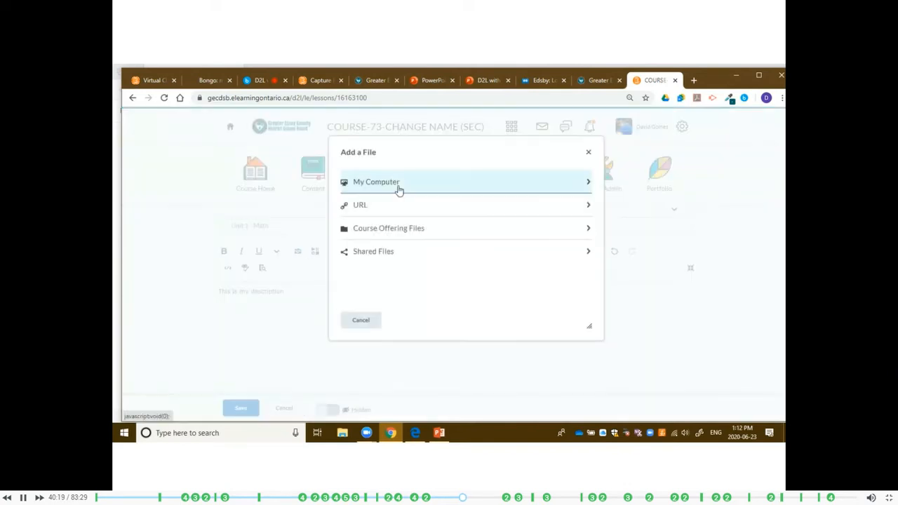
{"action": "left_click", "coordinate": [413, 183]}
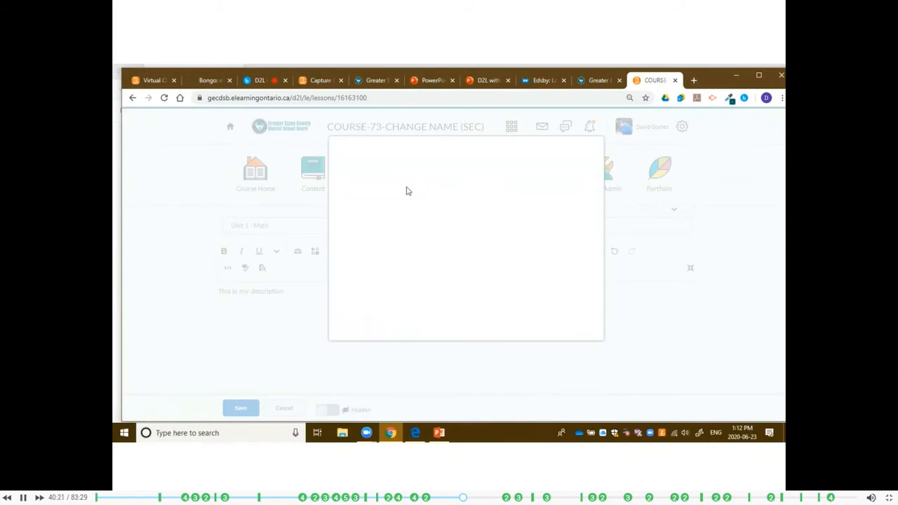
{"action": "left_click", "coordinate": [396, 200]}
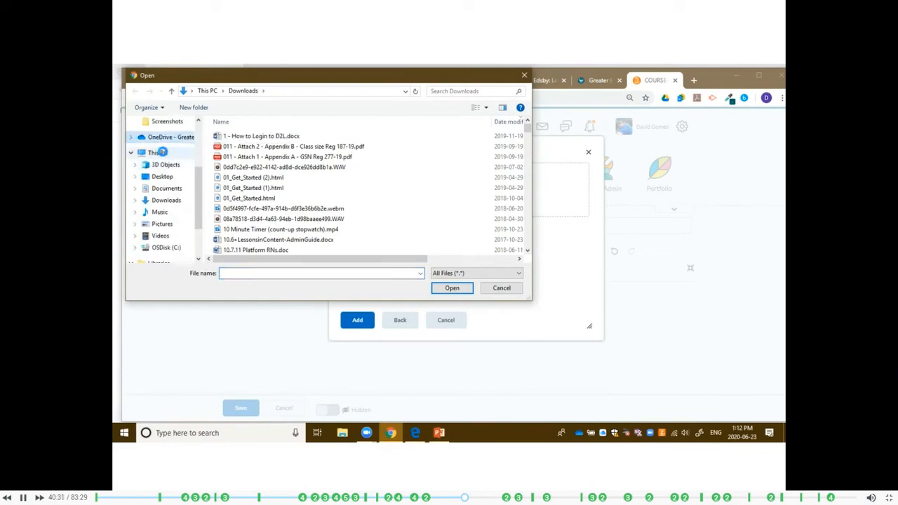
{"action": "left_click", "coordinate": [175, 136]}
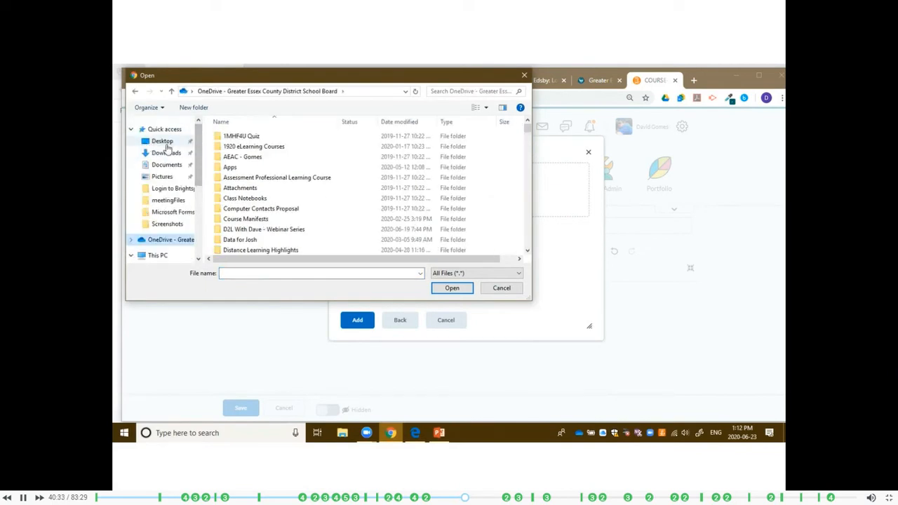
{"action": "left_click", "coordinate": [158, 141]}
{"action": "scroll", "coordinate": [494, 222], "scroll_direction": "down", "scroll_amount": 2}
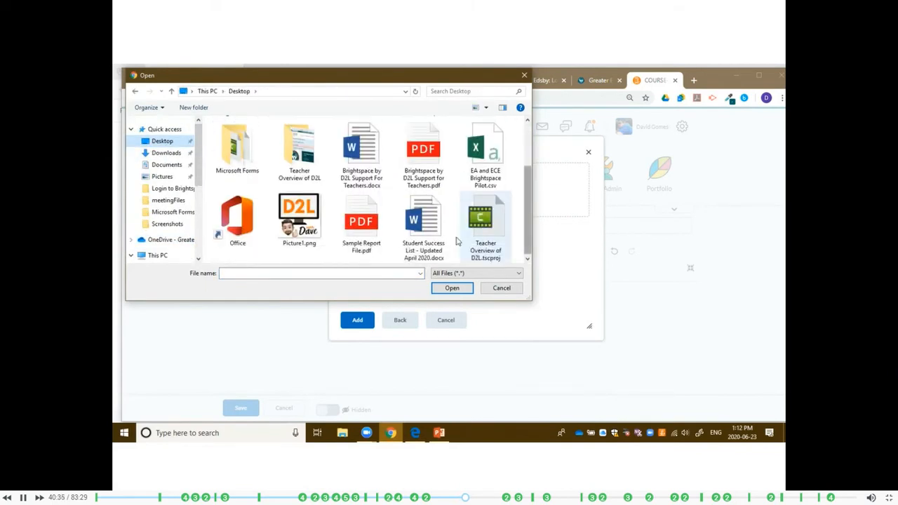
{"action": "left_click", "coordinate": [298, 219]}
{"action": "double_click", "coordinate": [298, 219]}
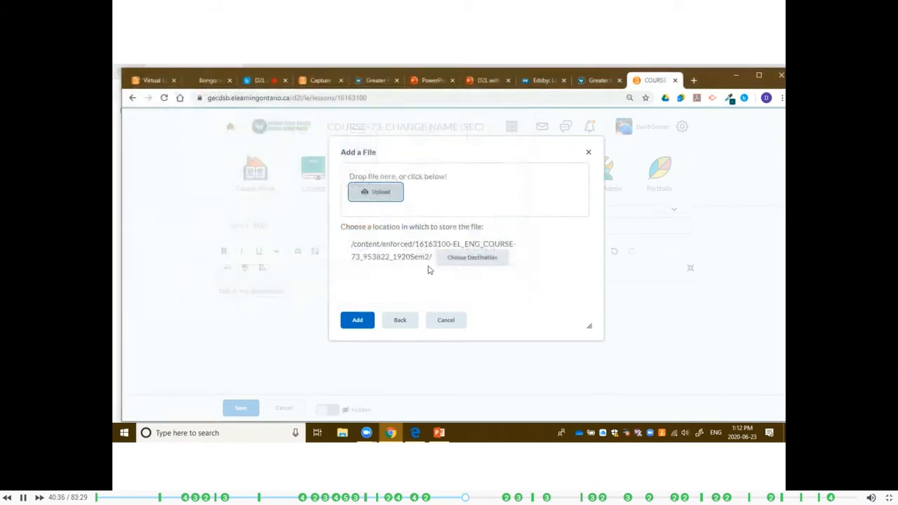
Add the chosen picture to the unit description, marking it as decorative.
{"action": "left_click", "coordinate": [357, 320]}
{"action": "left_click", "coordinate": [389, 282]}
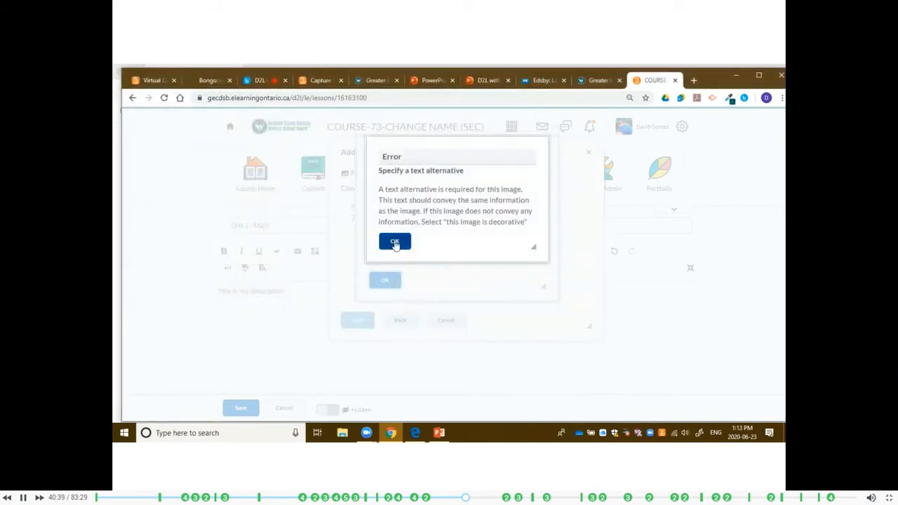
{"action": "left_click", "coordinate": [393, 238]}
{"action": "left_click", "coordinate": [374, 261]}
{"action": "left_click", "coordinate": [384, 280]}
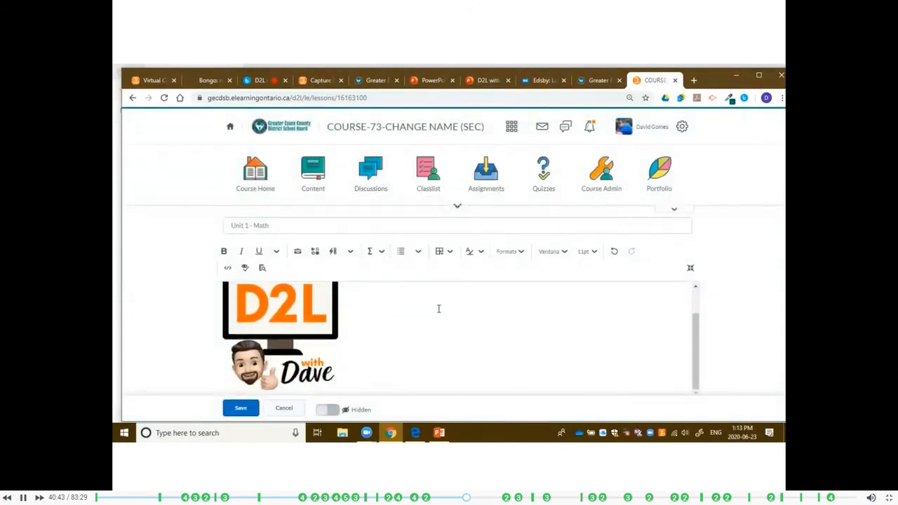
Add an empty line between the description text and the picture.
{"action": "scroll", "coordinate": [438, 309], "scroll_direction": "up", "scroll_amount": 1}
{"action": "left_click", "coordinate": [328, 290]}
{"action": "key", "text": "Return"}
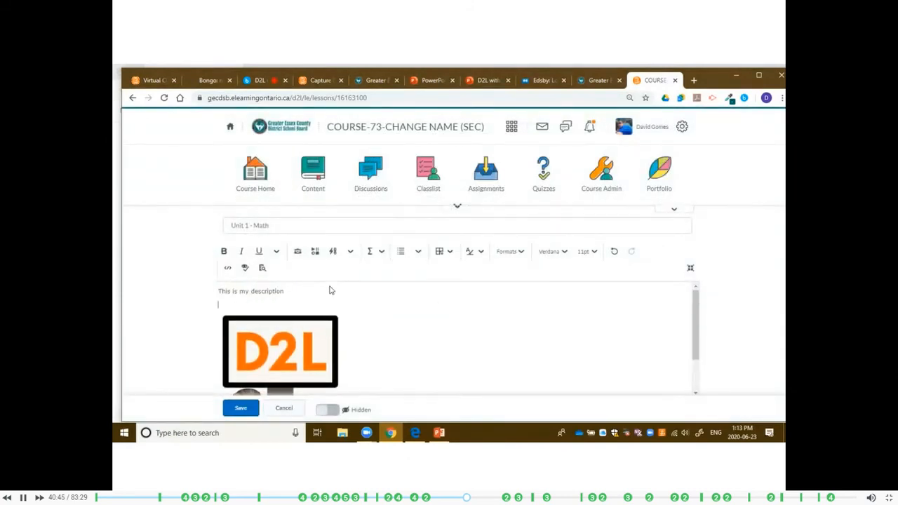
View the Add Video Note webcam recorder for the unit description and close it without recording.
{"action": "left_click", "coordinate": [315, 255]}
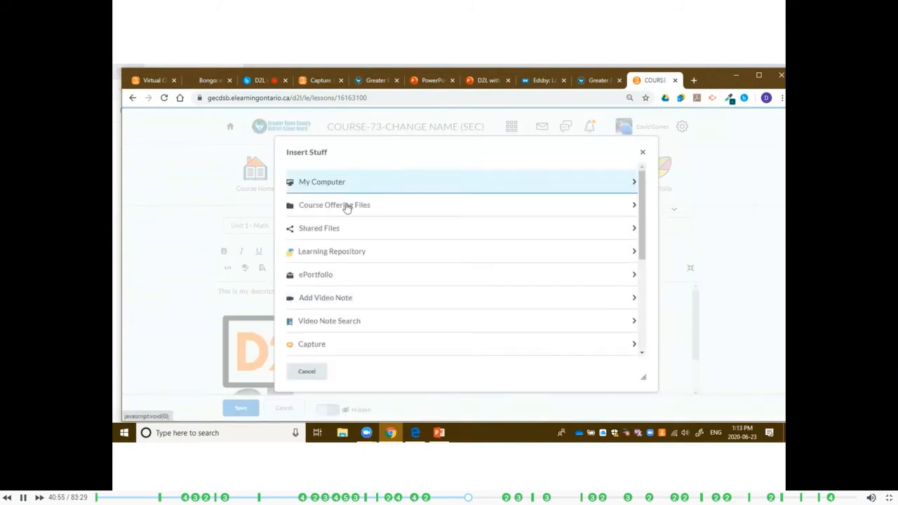
{"action": "left_click", "coordinate": [334, 300]}
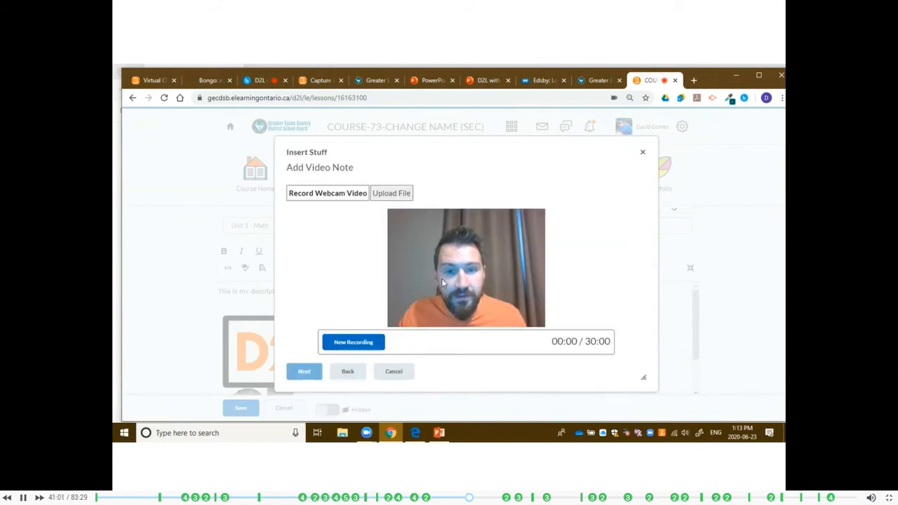
{"action": "left_click", "coordinate": [394, 371]}
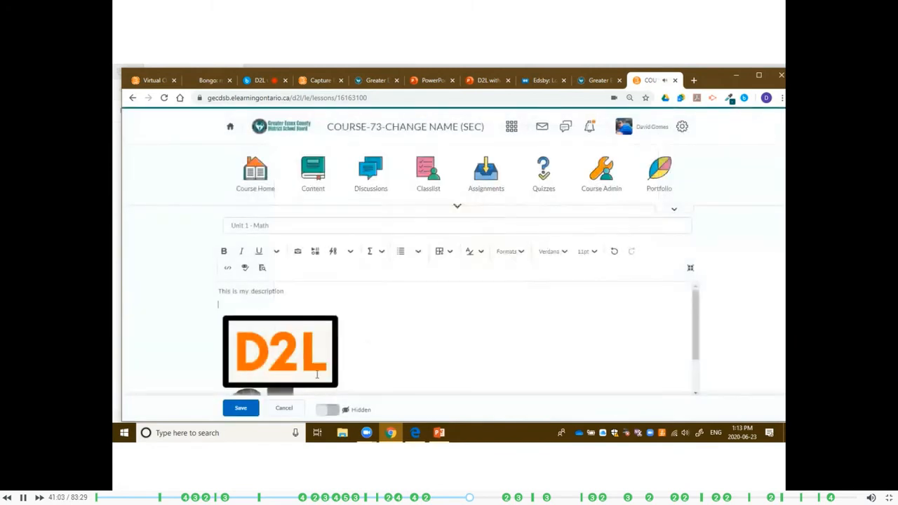
Save the unit as hidden, check its description and open "Unit 1 - Math" in the unit list.
{"action": "scroll", "coordinate": [289, 319], "scroll_direction": "down", "scroll_amount": 2}
{"action": "scroll", "coordinate": [290, 319], "scroll_direction": "up", "scroll_amount": 2}
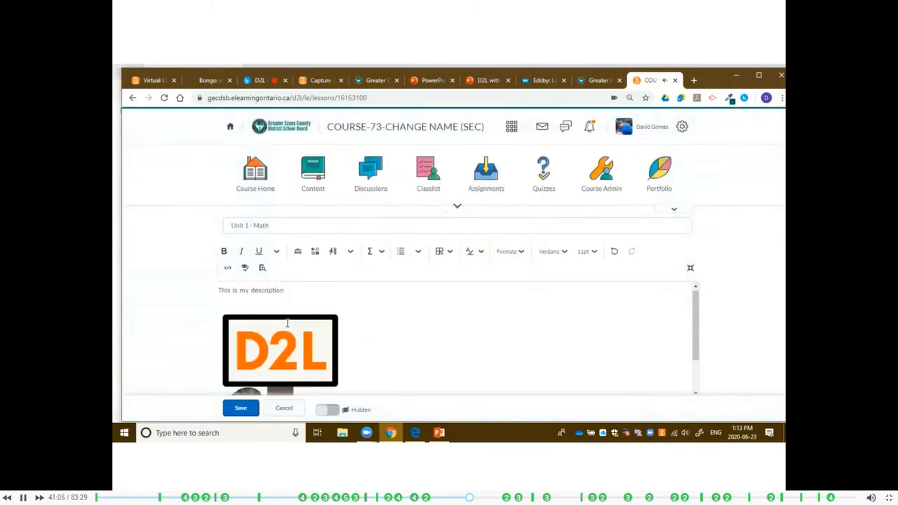
{"action": "left_click", "coordinate": [241, 408]}
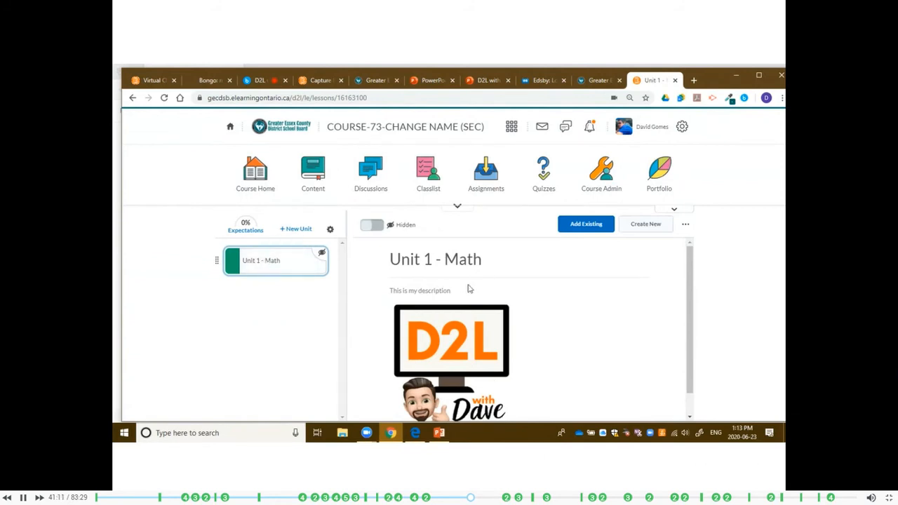
{"action": "left_click_drag", "start_coordinate": [390, 294], "coordinate": [474, 297]}
{"action": "left_click", "coordinate": [402, 287]}
{"action": "left_click", "coordinate": [270, 261]}
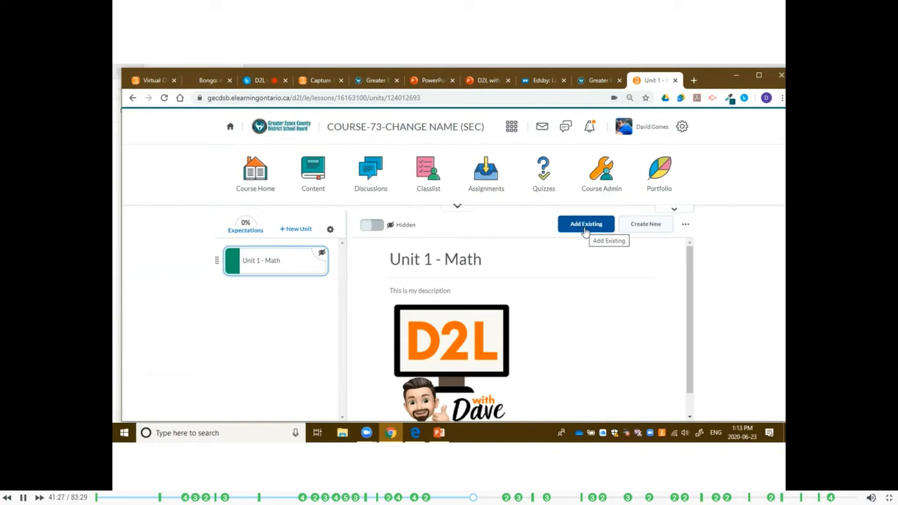
Create a hidden lesson in Unit 1 - Math titled "Lesson 1" with the description "Description goes here".
{"action": "left_click", "coordinate": [647, 231]}
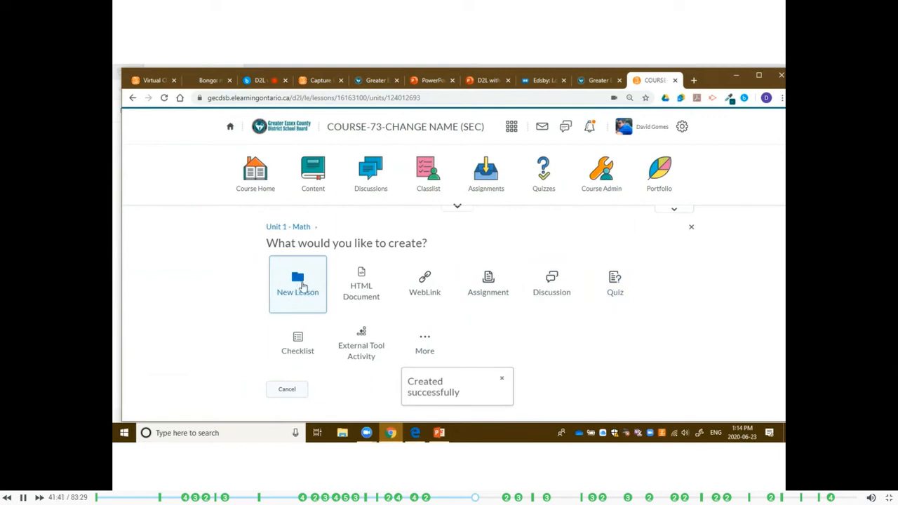
{"action": "left_click", "coordinate": [300, 284]}
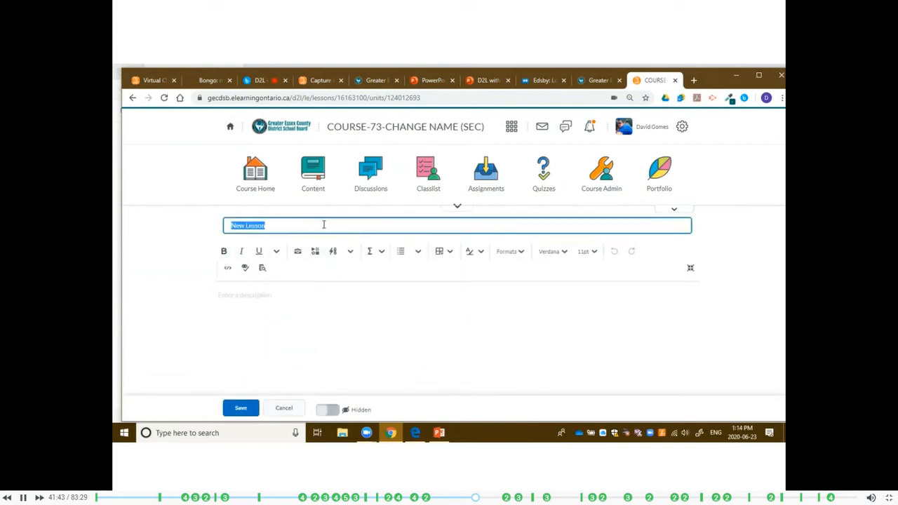
{"action": "type", "text": "L"}
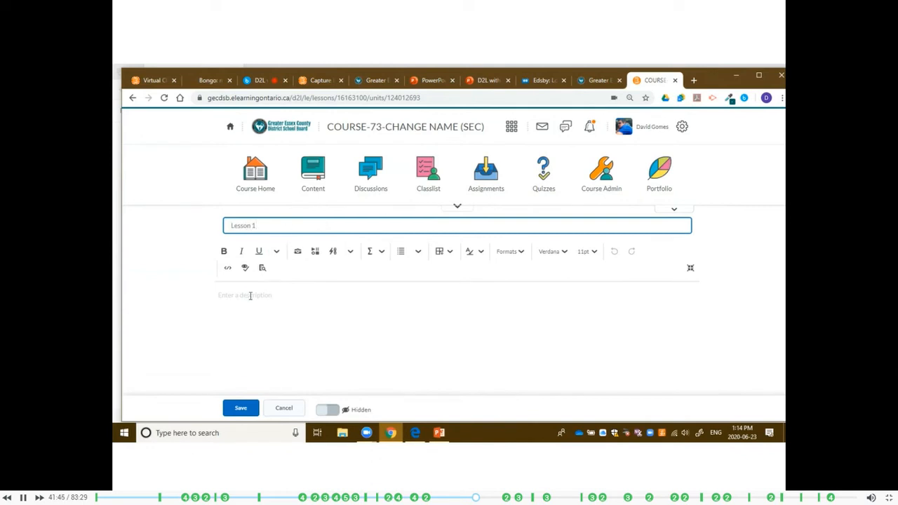
{"action": "left_click", "coordinate": [251, 294]}
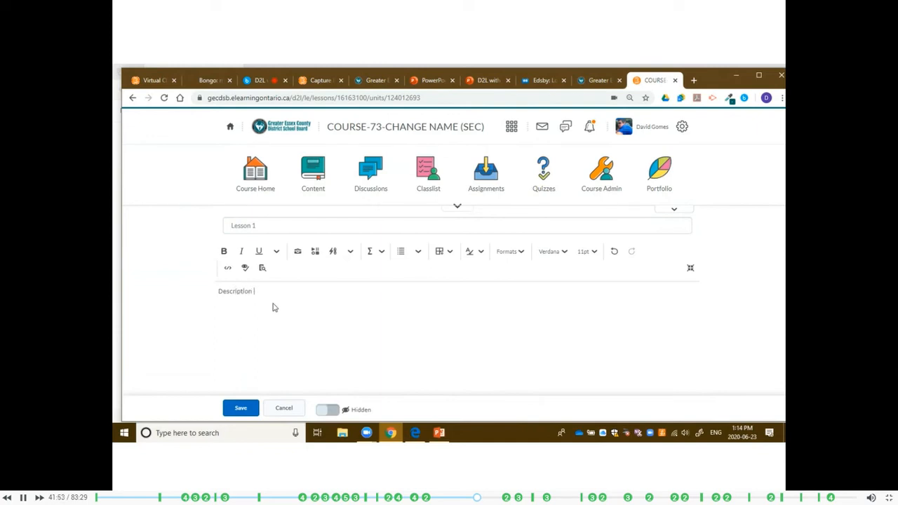
{"action": "left_click", "coordinate": [239, 407]}
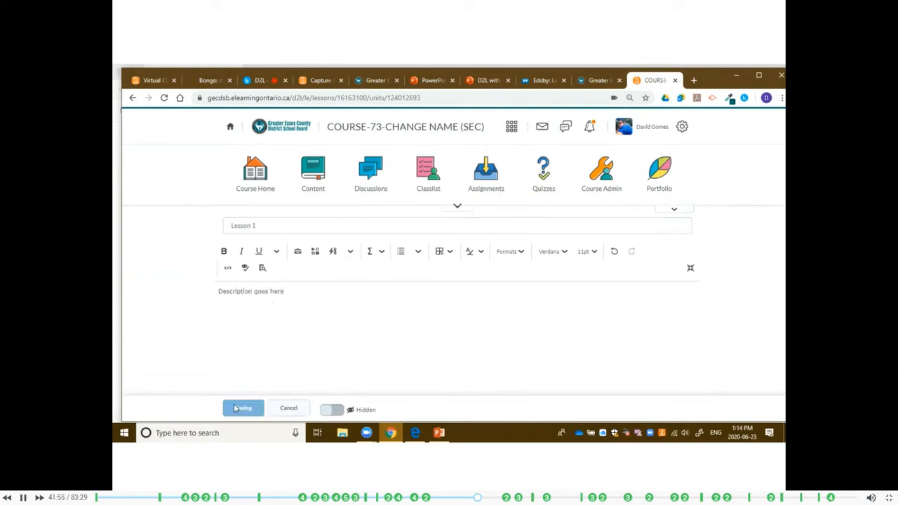
Open Lesson 1 under Unit 1 - Math and review its options for creating new content and adding existing content.
{"action": "left_click", "coordinate": [247, 262]}
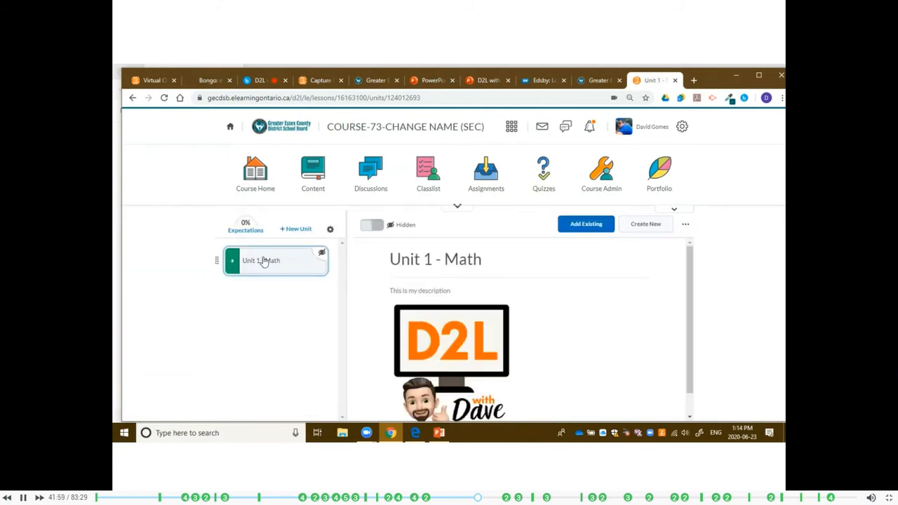
{"action": "left_click", "coordinate": [272, 293]}
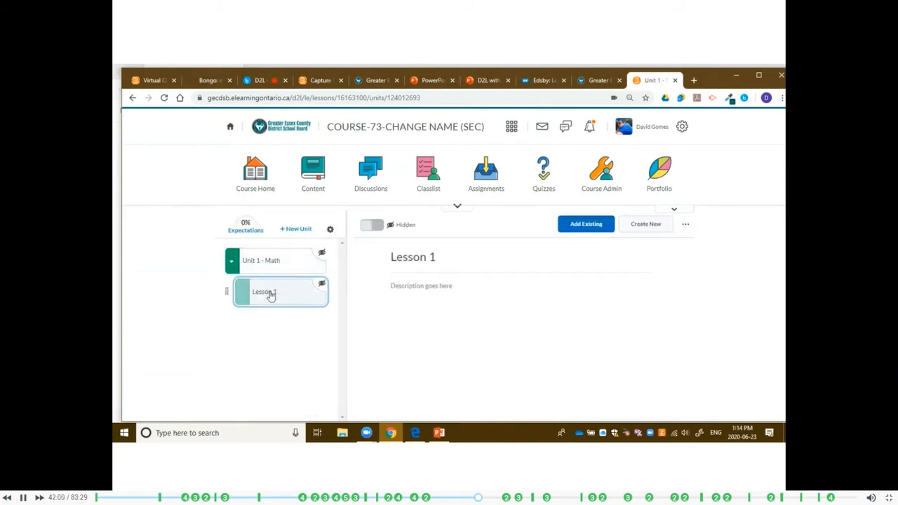
{"action": "left_click", "coordinate": [646, 225]}
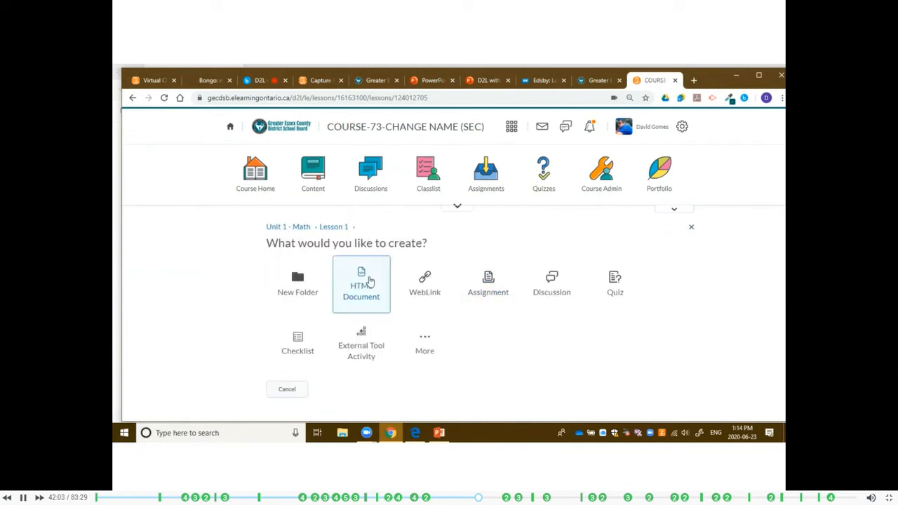
{"action": "left_click", "coordinate": [298, 388]}
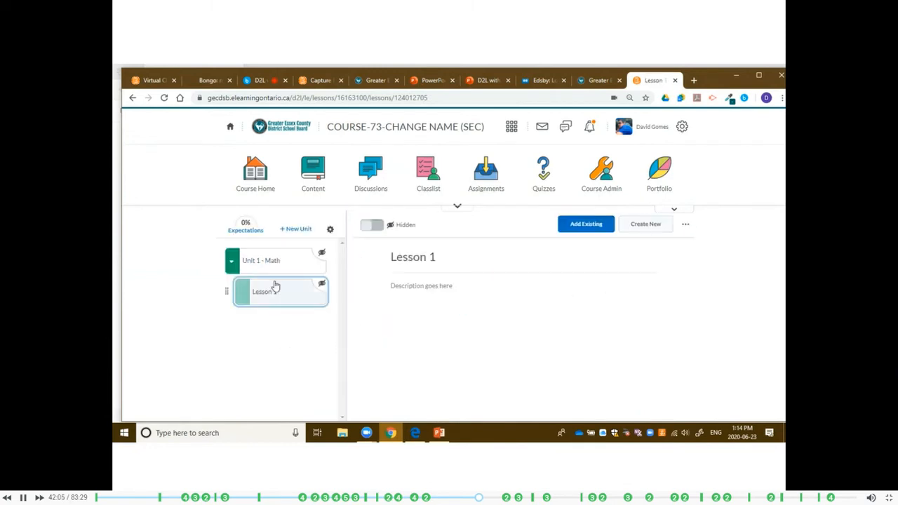
{"action": "left_click", "coordinate": [580, 231]}
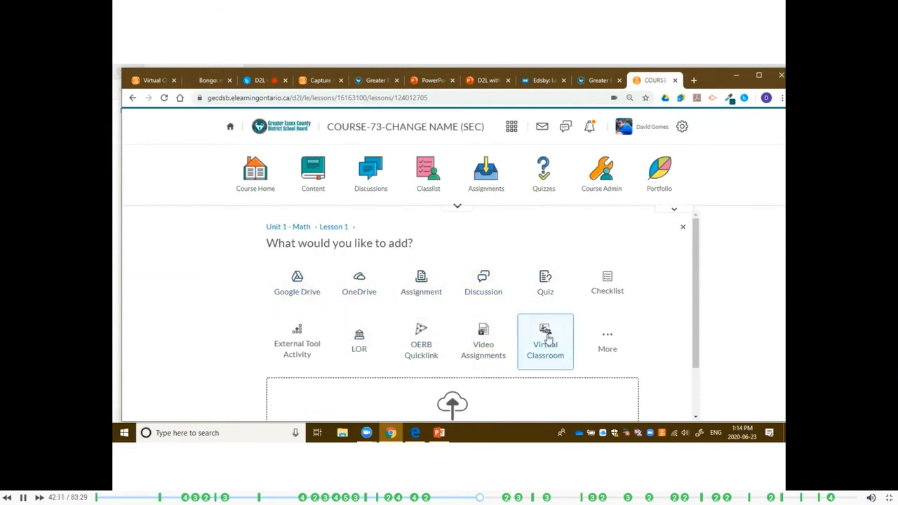
Upload the file "Brightspace by D2L Support for Teachers.pdf" from the computer into Lesson 1.
{"action": "scroll", "coordinate": [545, 341], "scroll_direction": "down", "scroll_amount": 2}
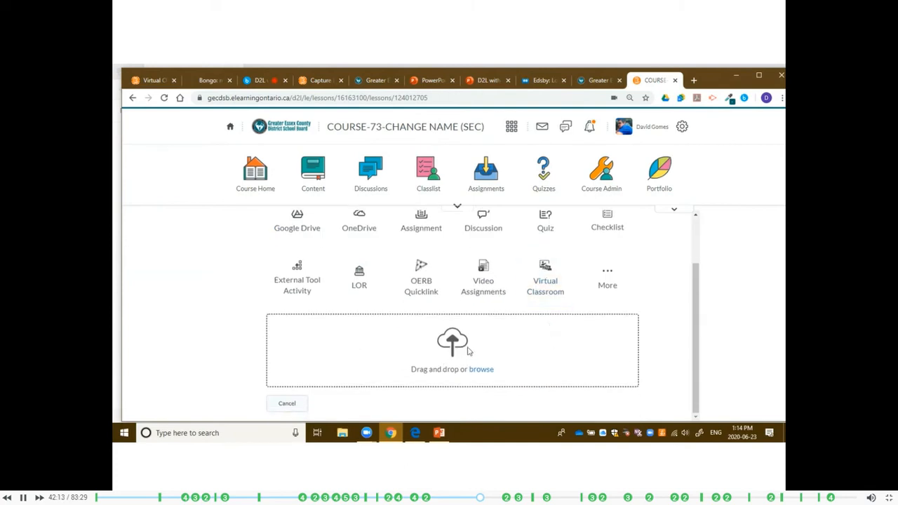
{"action": "left_click", "coordinate": [481, 369]}
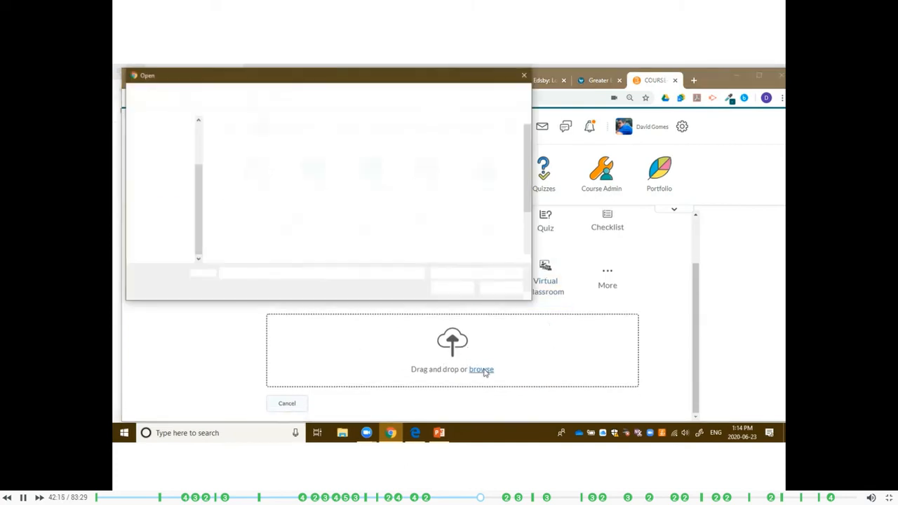
{"action": "double_click", "coordinate": [427, 238]}
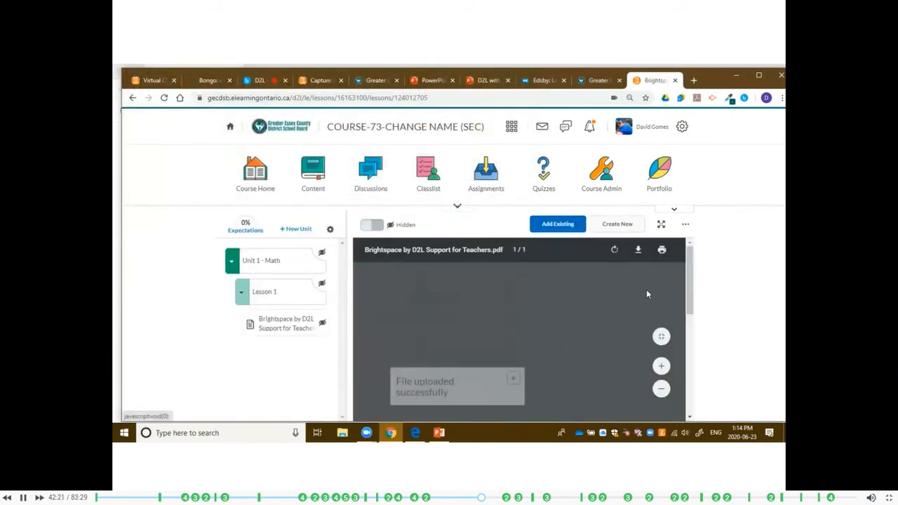
Examine the uploaded support PDF from start to end and check how it is listed under Lesson 1.
{"action": "left_click", "coordinate": [300, 331]}
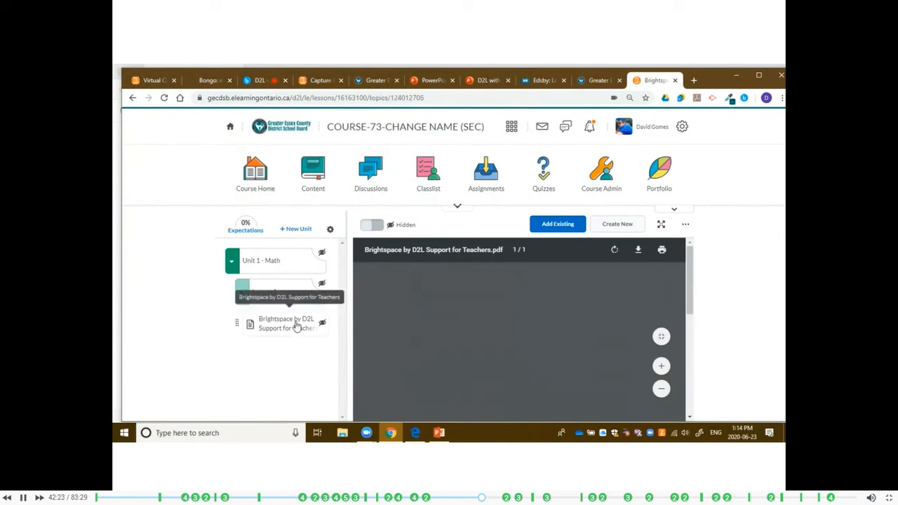
{"action": "scroll", "coordinate": [693, 345], "scroll_direction": "down", "scroll_amount": 2}
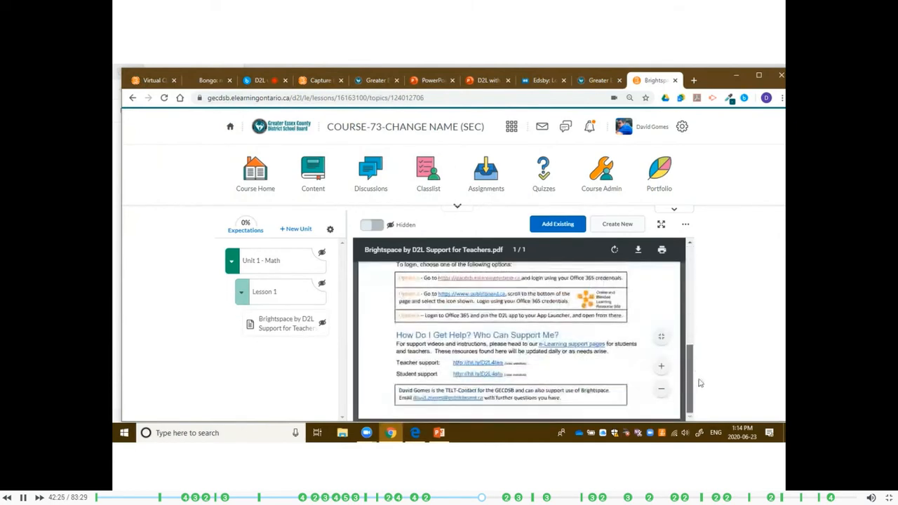
{"action": "scroll", "coordinate": [693, 346], "scroll_direction": "up", "scroll_amount": 6}
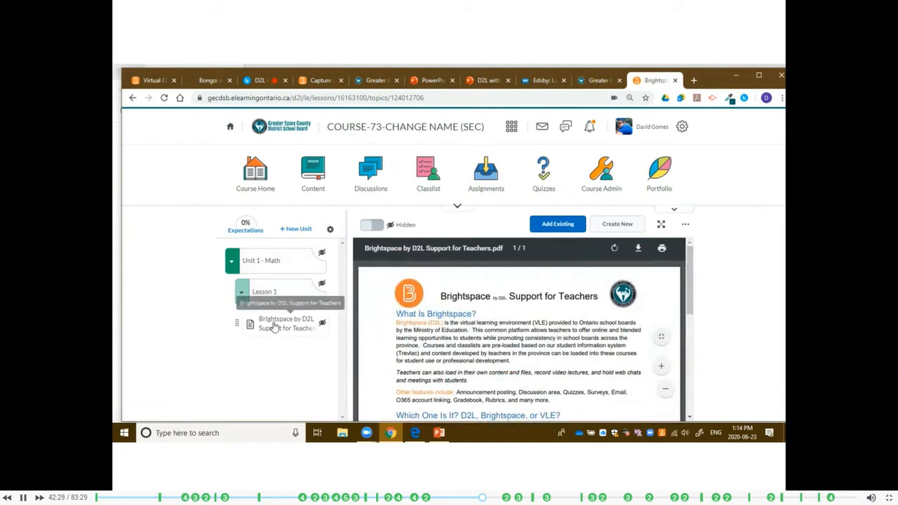
{"action": "left_click", "coordinate": [269, 295]}
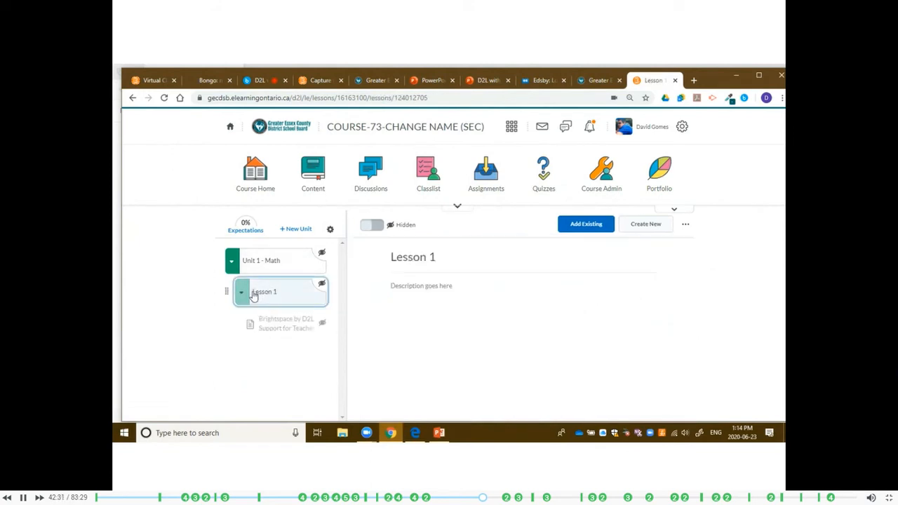
{"action": "left_click", "coordinate": [281, 321]}
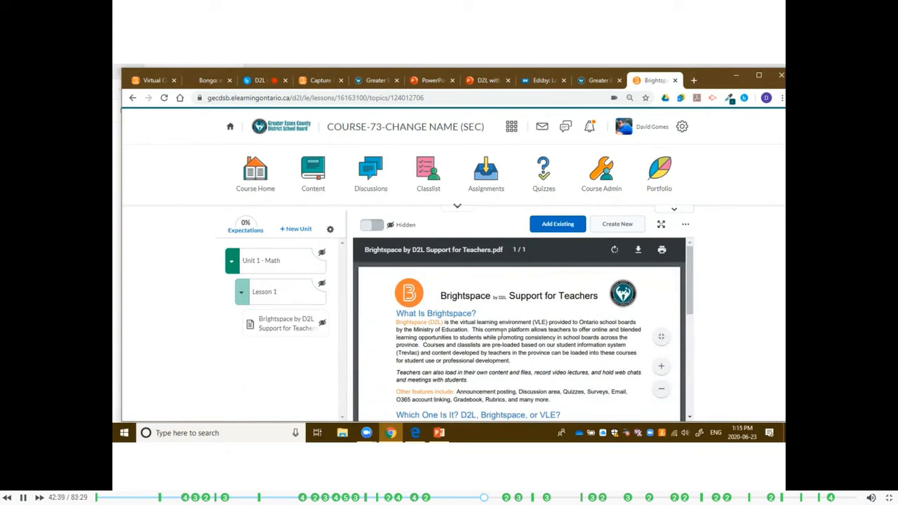
{"action": "scroll", "coordinate": [603, 319], "scroll_direction": "down", "scroll_amount": 5}
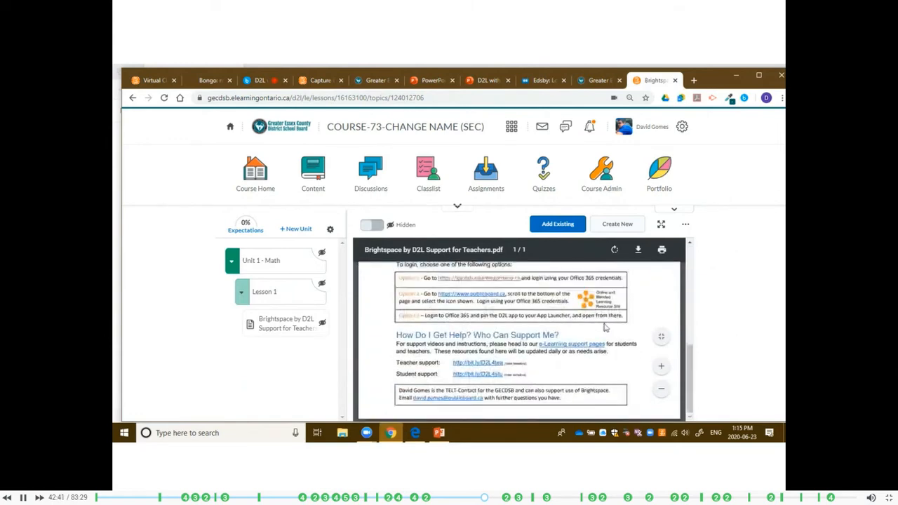
{"action": "scroll", "coordinate": [605, 328], "scroll_direction": "up", "scroll_amount": 5}
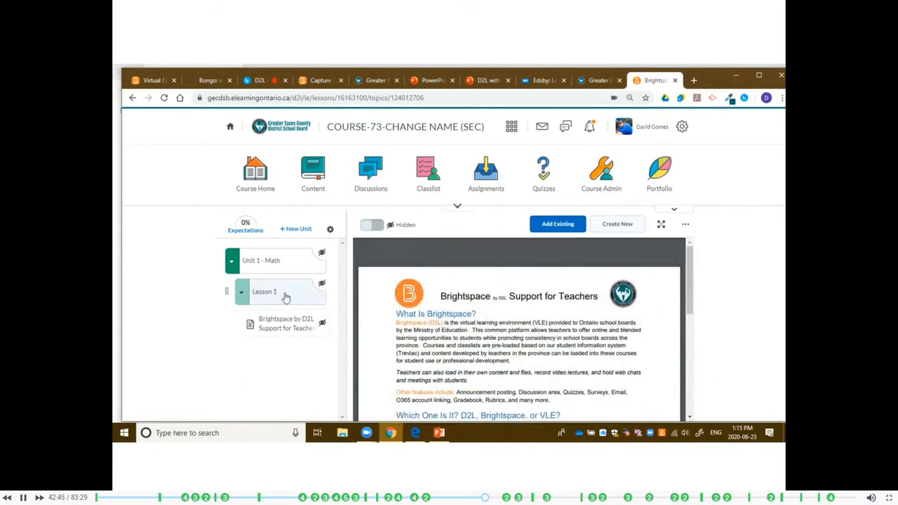
Start a new HTML document in Lesson 1 with the title "Document".
{"action": "left_click", "coordinate": [619, 226]}
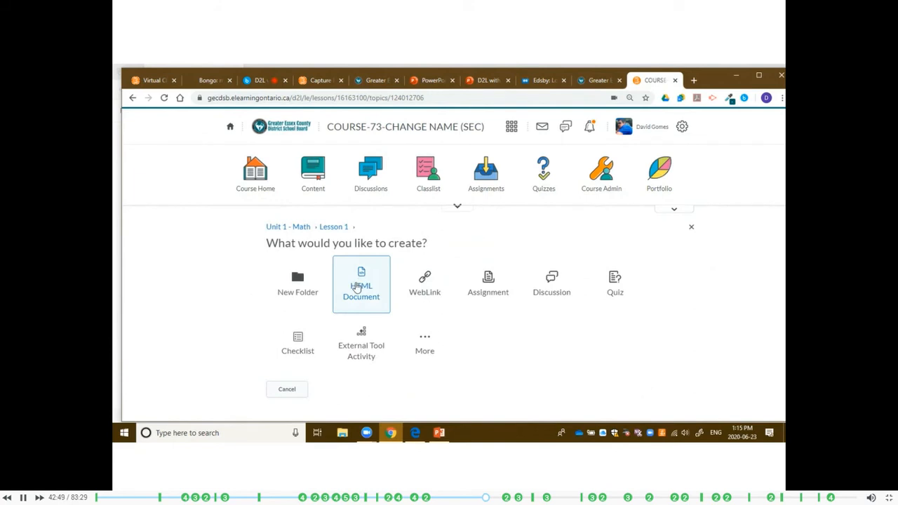
{"action": "left_click", "coordinate": [357, 288]}
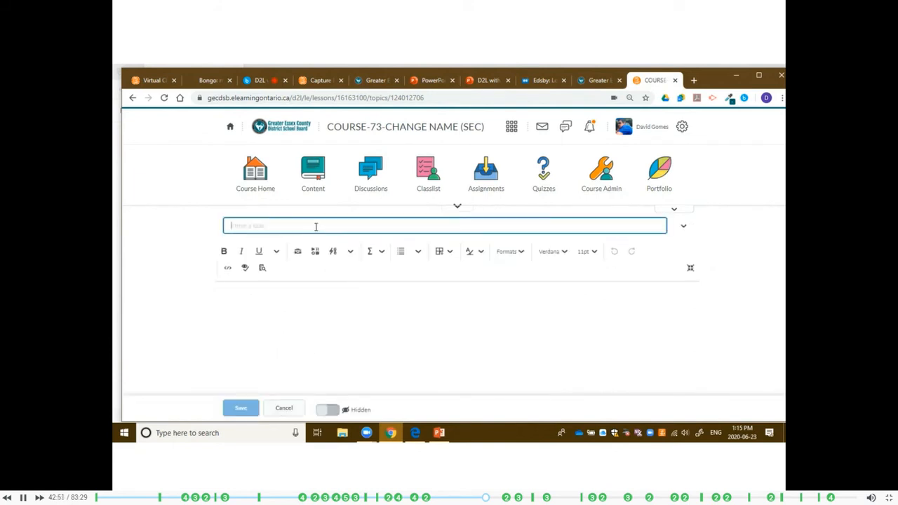
{"action": "type", "text": "Document"}
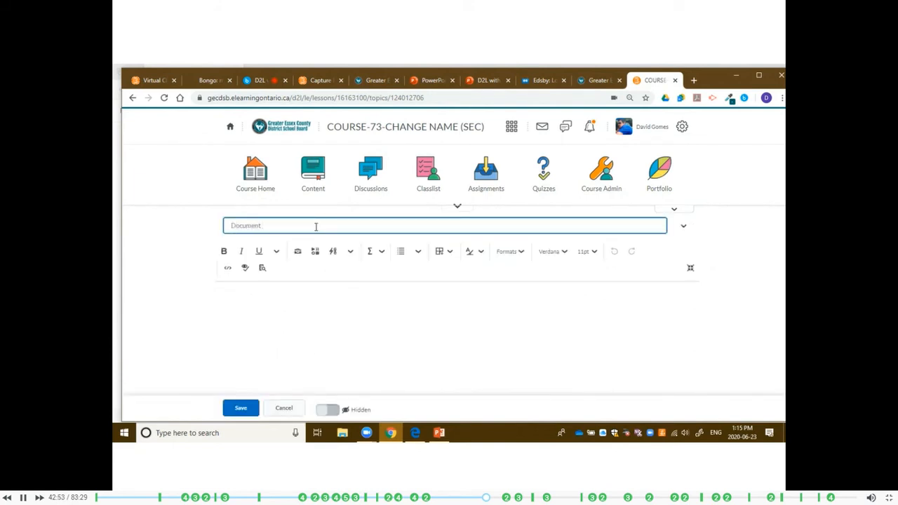
{"action": "left_click", "coordinate": [273, 311]}
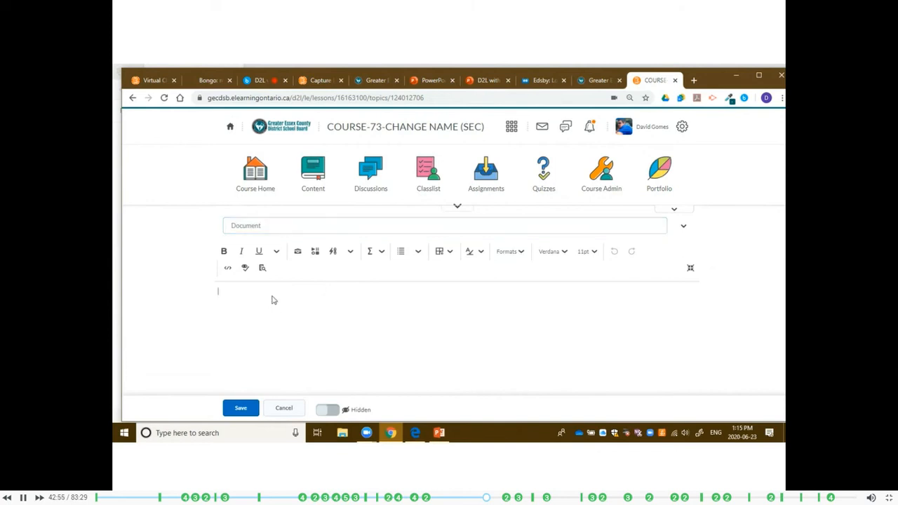
Apply the 05_Basic_Page template to the HTML document and look through its sample text.
{"action": "left_click", "coordinate": [683, 228]}
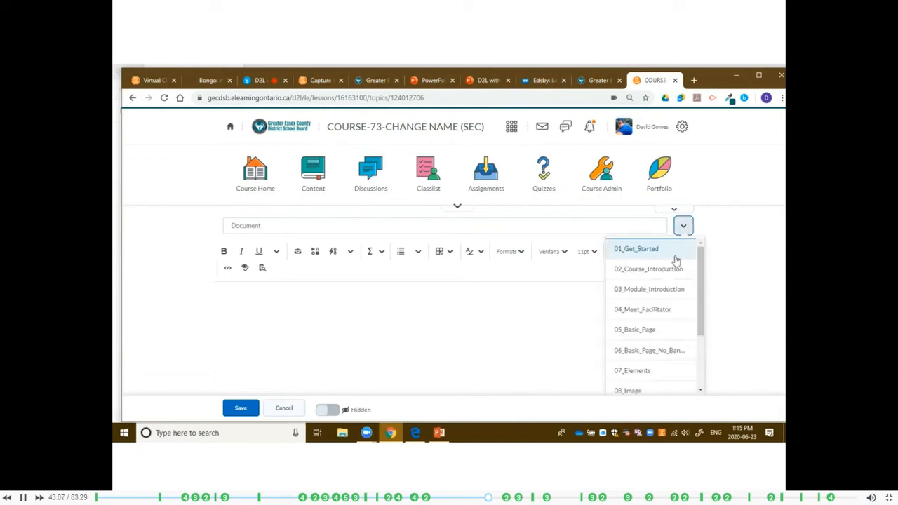
{"action": "left_click", "coordinate": [646, 331]}
{"action": "scroll", "coordinate": [592, 316], "scroll_direction": "down", "scroll_amount": 15}
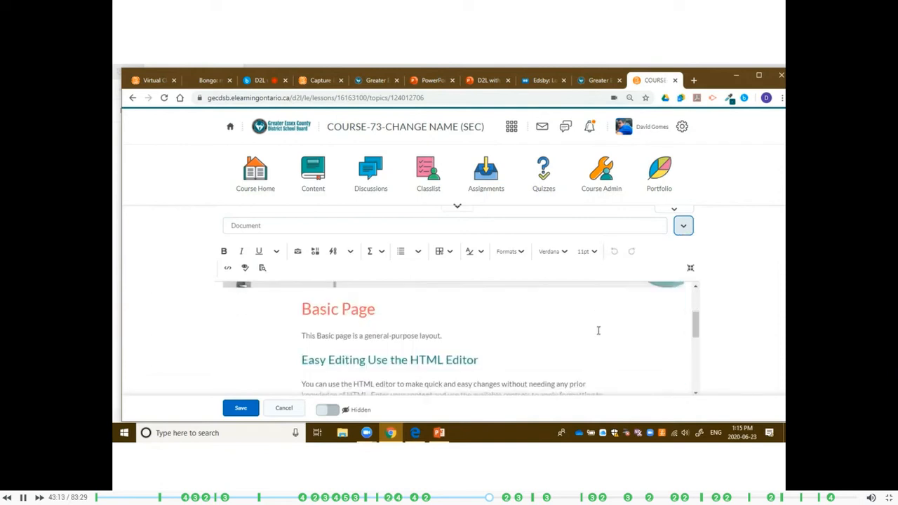
{"action": "scroll", "coordinate": [598, 332], "scroll_direction": "down", "scroll_amount": 1}
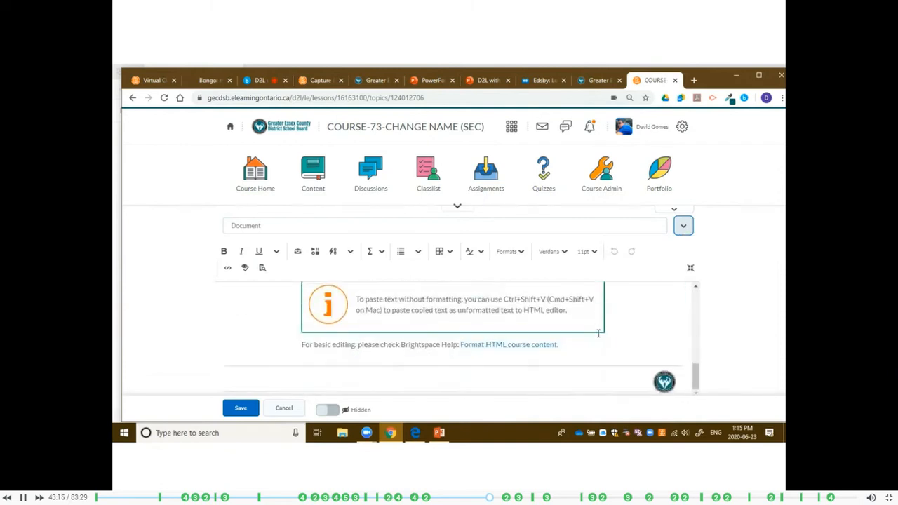
{"action": "left_click_drag", "start_coordinate": [560, 345], "coordinate": [470, 264]}
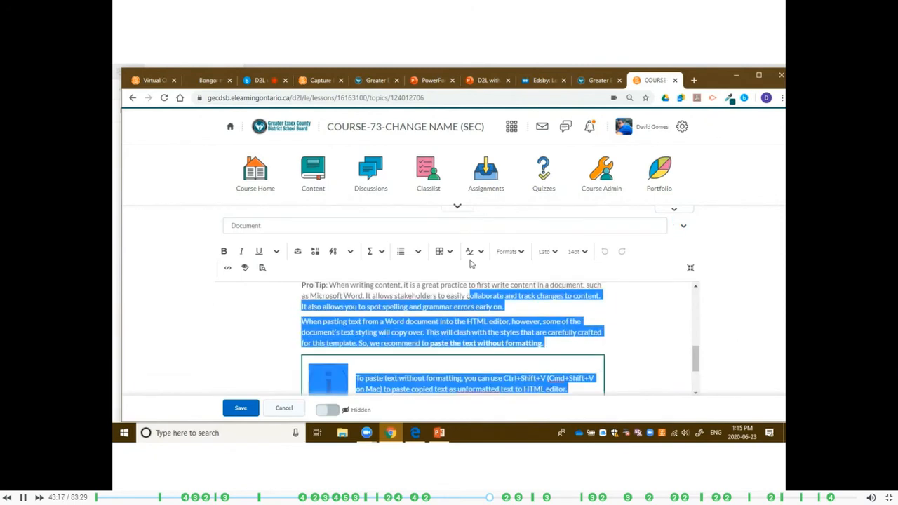
{"action": "left_click", "coordinate": [414, 374]}
{"action": "scroll", "coordinate": [394, 319], "scroll_direction": "up", "scroll_amount": 3}
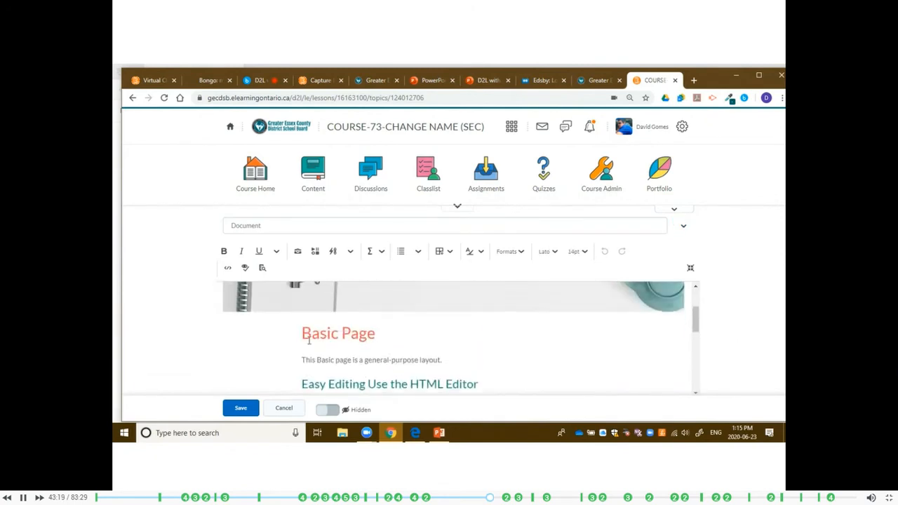
Replace the page heading with "Title" and the intro line with "Paragrpah...", then save the document and review the page.
{"action": "left_click_drag", "start_coordinate": [303, 333], "coordinate": [378, 333]}
{"action": "type", "text": "Tity"}
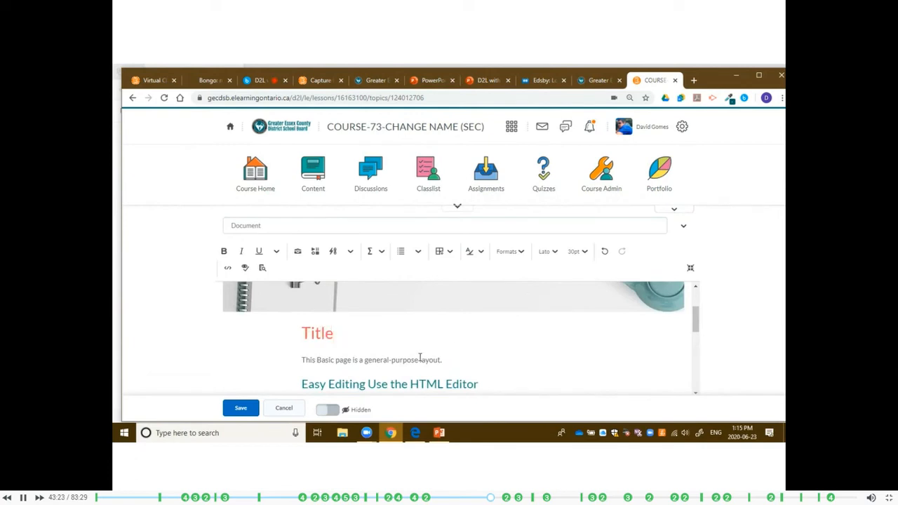
{"action": "triple_click", "coordinate": [419, 359]}
{"action": "type", "text": "Paragrpah"}
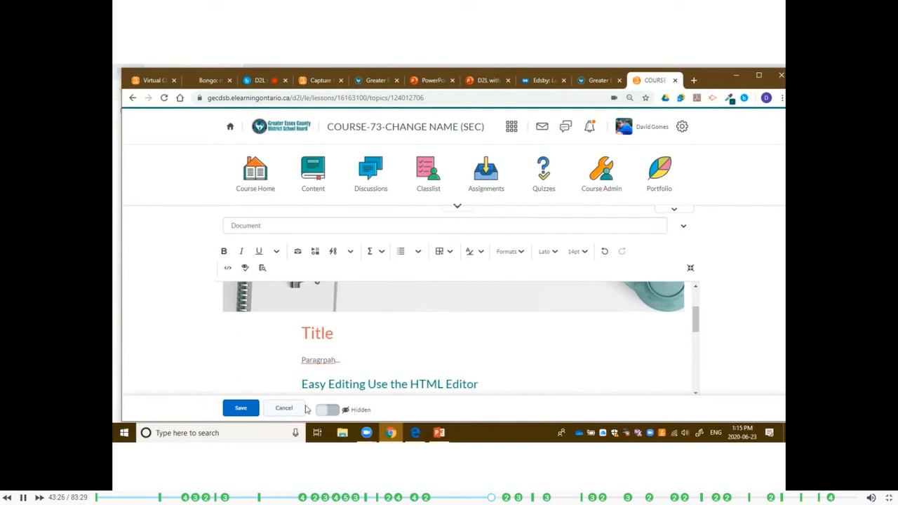
{"action": "left_click", "coordinate": [238, 409]}
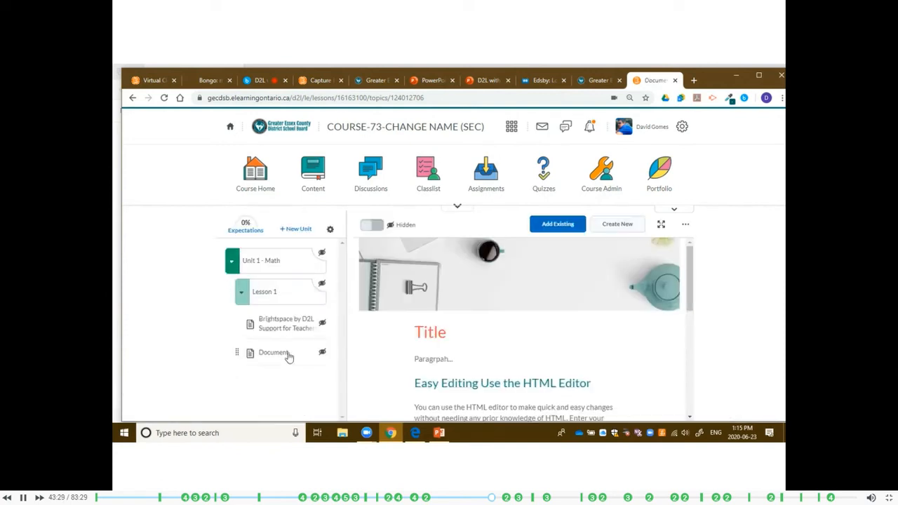
{"action": "scroll", "coordinate": [582, 316], "scroll_direction": "down", "scroll_amount": 3}
{"action": "scroll", "coordinate": [629, 344], "scroll_direction": "down", "scroll_amount": 6}
{"action": "scroll", "coordinate": [630, 361], "scroll_direction": "up", "scroll_amount": 1}
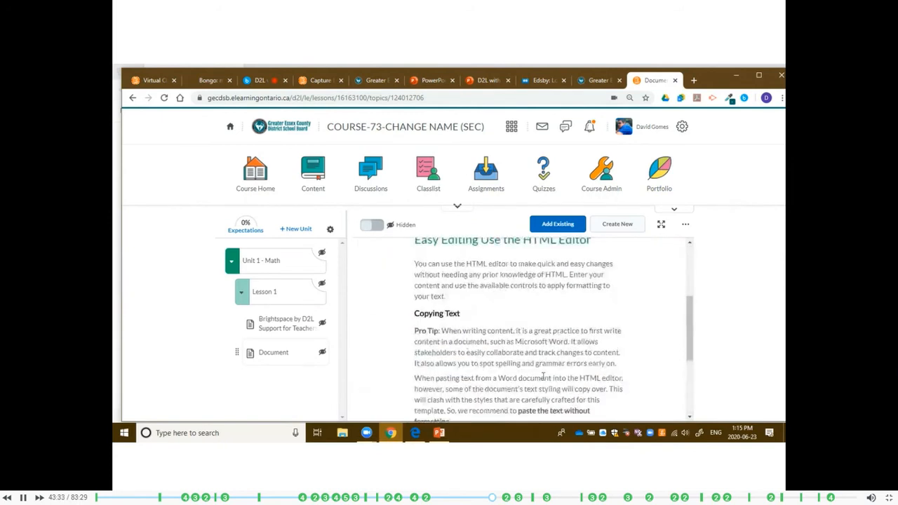
{"action": "scroll", "coordinate": [513, 362], "scroll_direction": "up", "scroll_amount": 2}
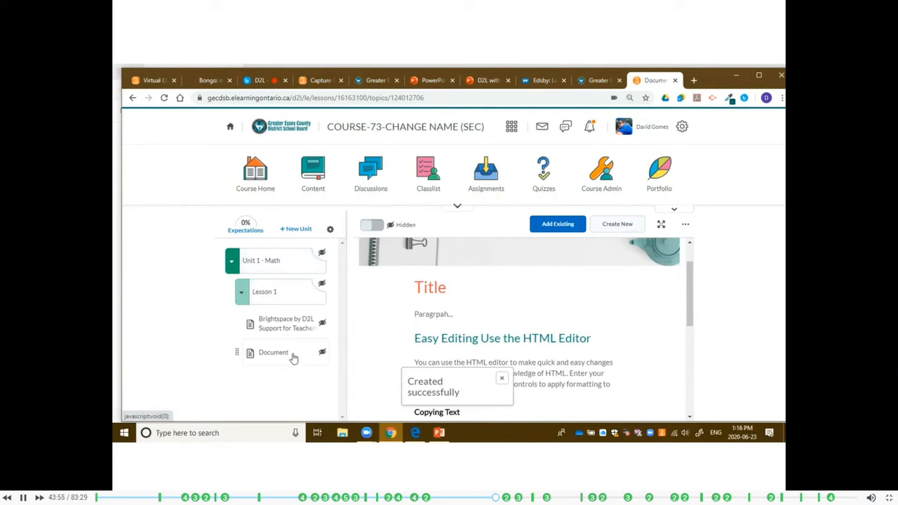
Make Document, the support PDF, Lesson 1 and Unit 1 - Math visible to students.
{"action": "left_click", "coordinate": [371, 226]}
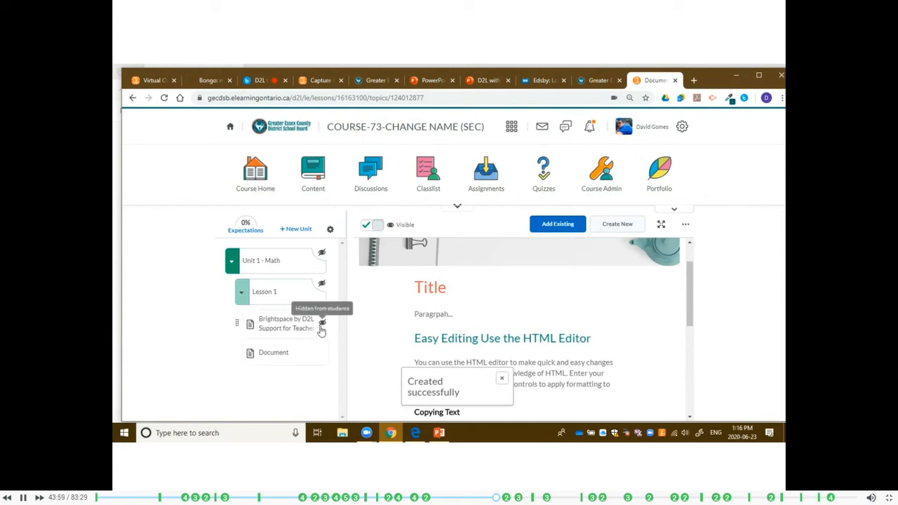
{"action": "left_click", "coordinate": [320, 331]}
{"action": "left_click", "coordinate": [379, 229]}
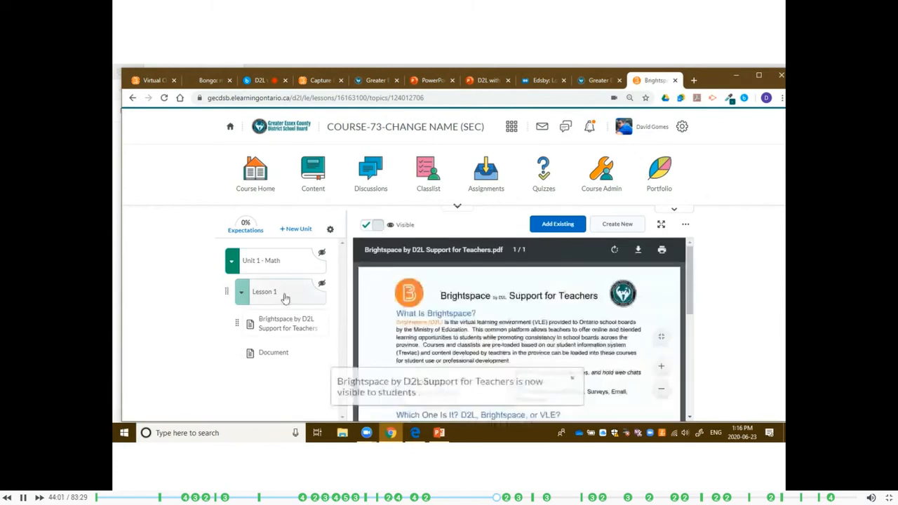
{"action": "left_click", "coordinate": [303, 297]}
{"action": "left_click", "coordinate": [310, 260]}
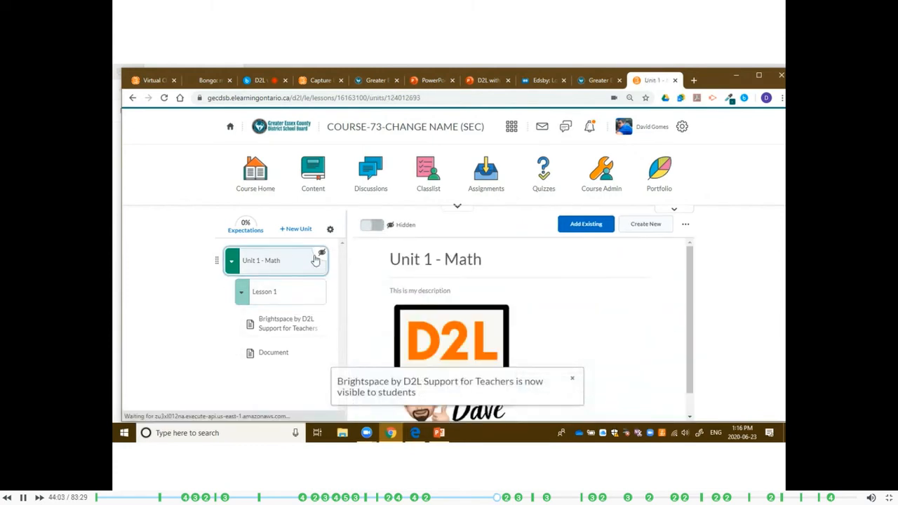
{"action": "left_click", "coordinate": [373, 224]}
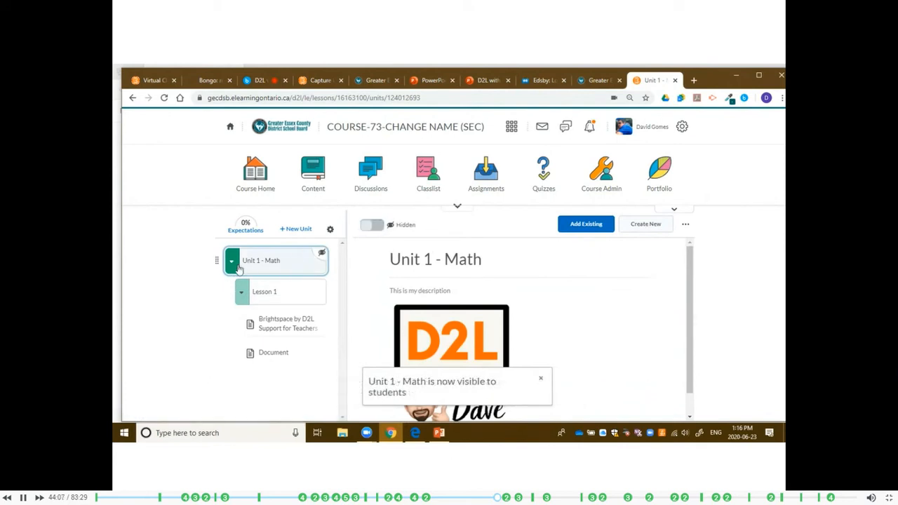
{"action": "left_click", "coordinate": [234, 263]}
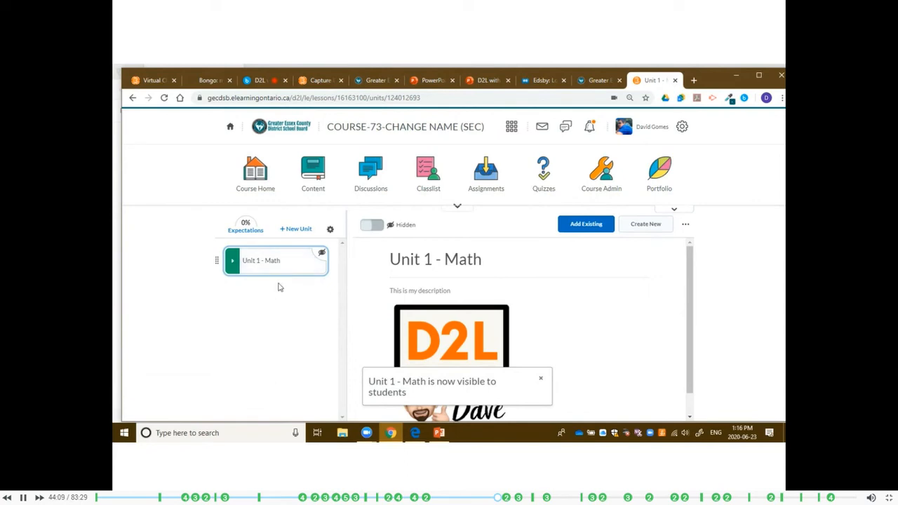
{"action": "left_click", "coordinate": [235, 263]}
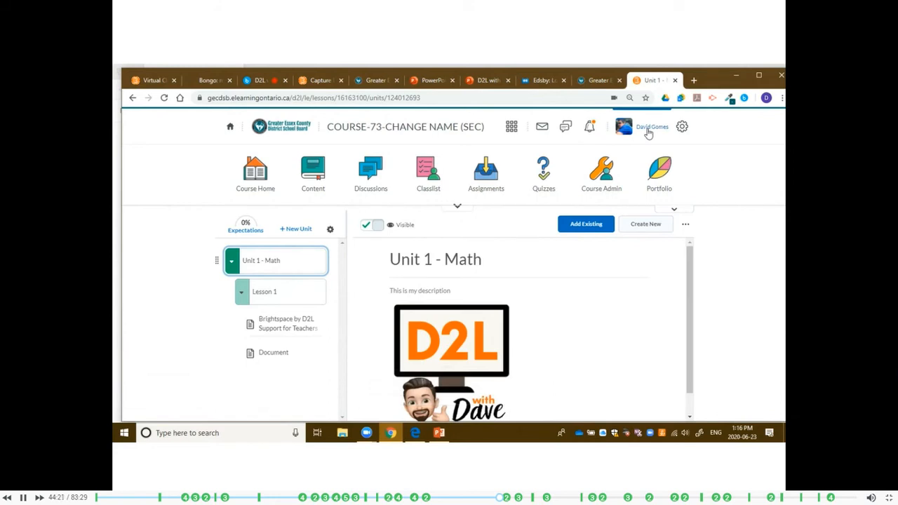
View the course as a student and open the support PDF in Lesson 1 of Unit 1 - Math.
{"action": "left_click", "coordinate": [644, 130]}
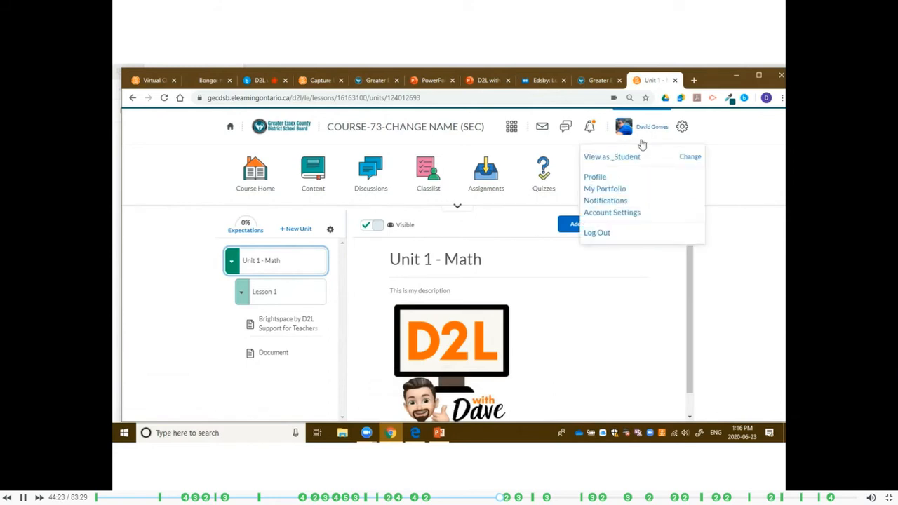
{"action": "left_click", "coordinate": [615, 160]}
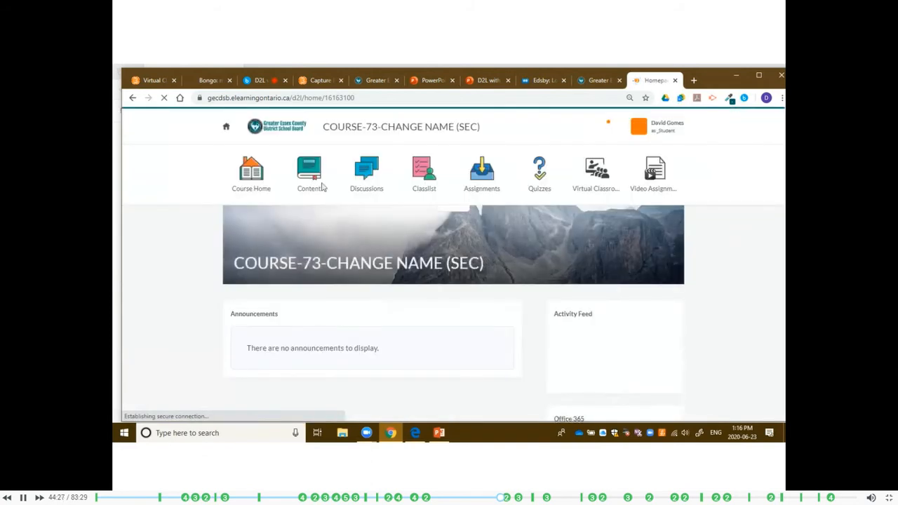
{"action": "left_click", "coordinate": [311, 182]}
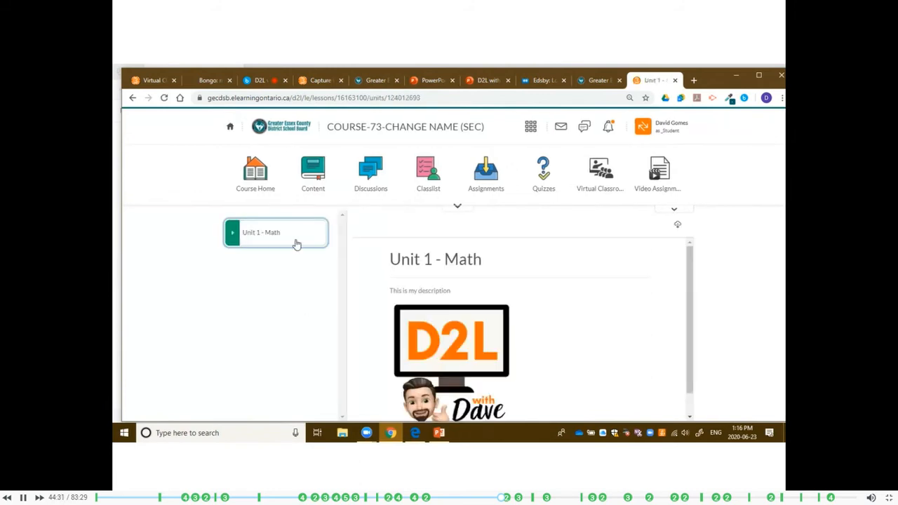
{"action": "left_click", "coordinate": [253, 240]}
{"action": "left_click", "coordinate": [260, 271]}
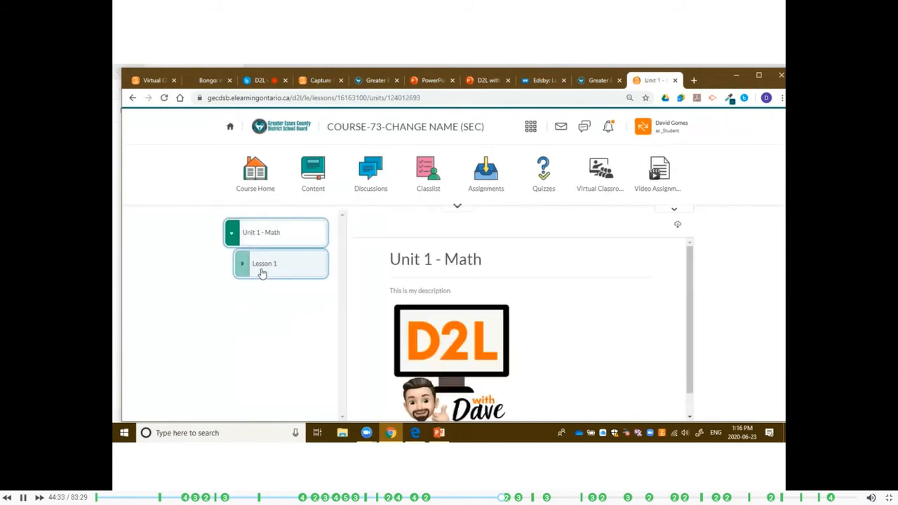
{"action": "left_click", "coordinate": [273, 300]}
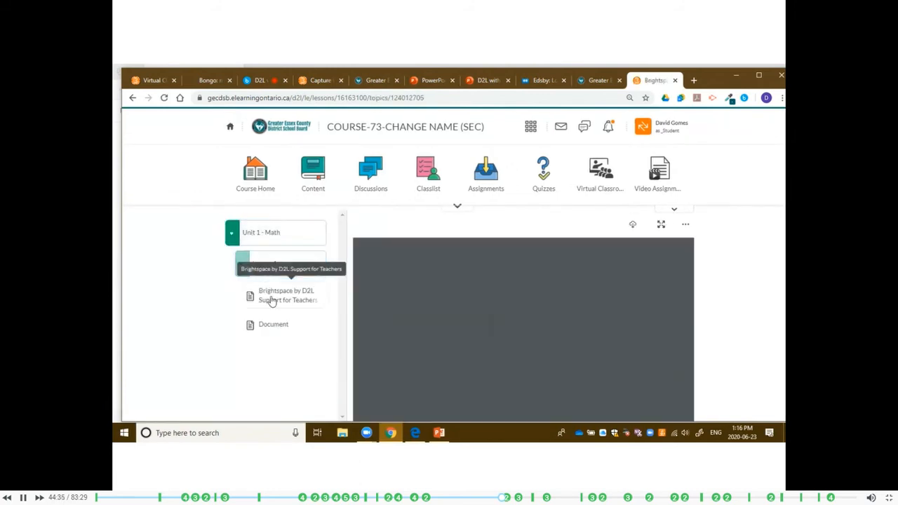
Review Document in Lesson 1 as a student, then leave the student view.
{"action": "left_click", "coordinate": [284, 330]}
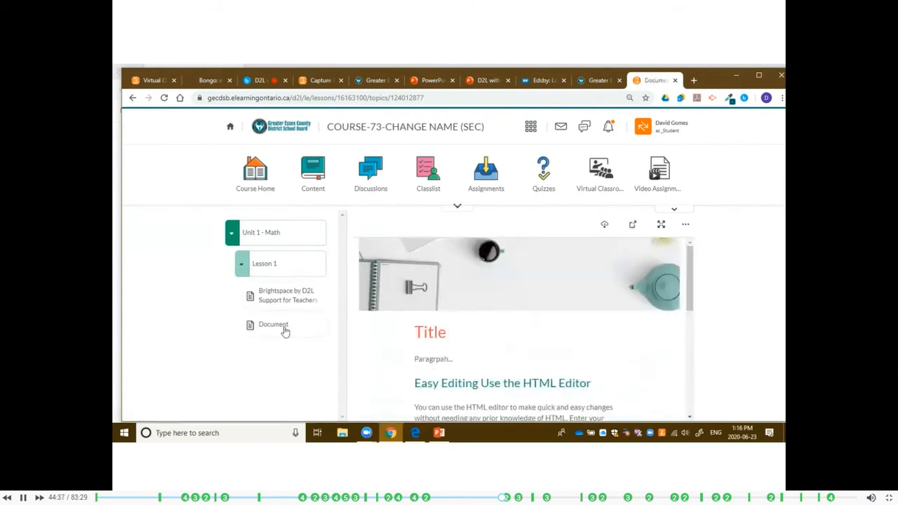
{"action": "scroll", "coordinate": [529, 328], "scroll_direction": "down", "scroll_amount": 3}
{"action": "scroll", "coordinate": [456, 281], "scroll_direction": "up", "scroll_amount": 1}
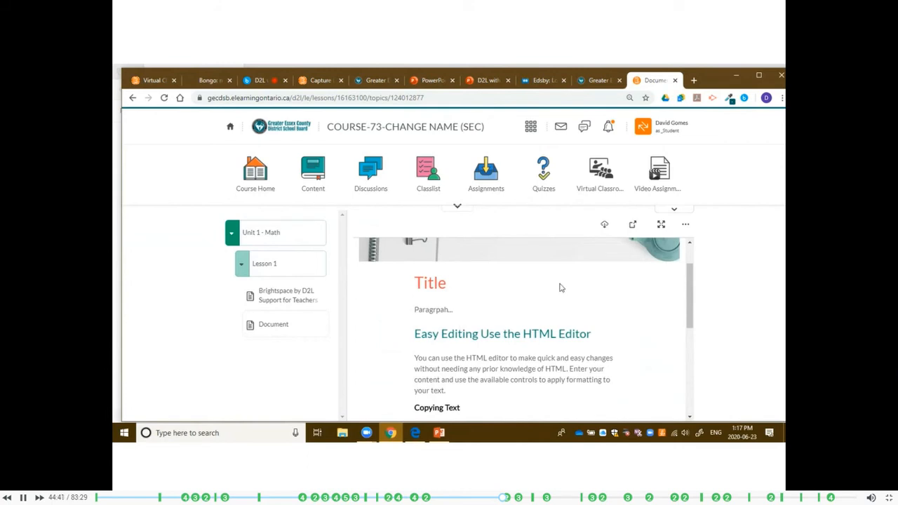
{"action": "left_click", "coordinate": [659, 128]}
{"action": "left_click", "coordinate": [716, 153]}
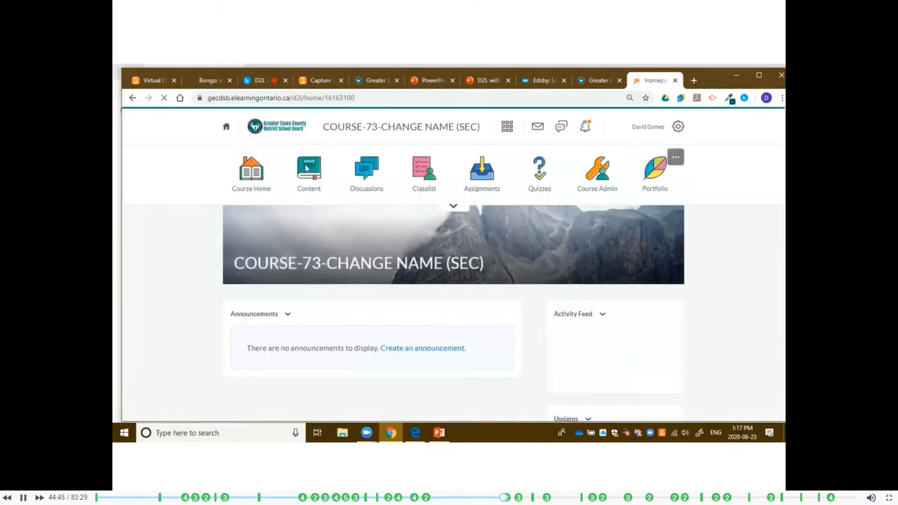
Open Document in Lesson 1 of Unit 1 - Math for editing and add an empty line below "Paragrpah...".
{"action": "left_click", "coordinate": [309, 170]}
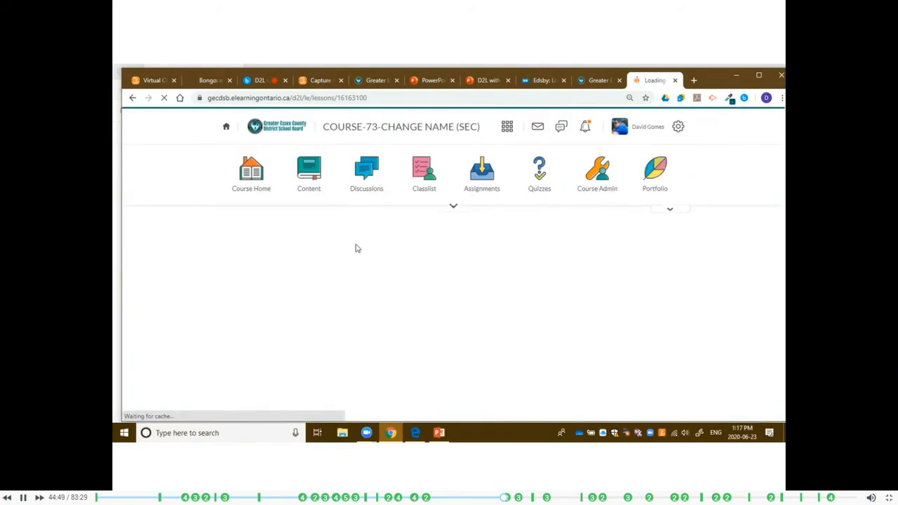
{"action": "left_click", "coordinate": [280, 264]}
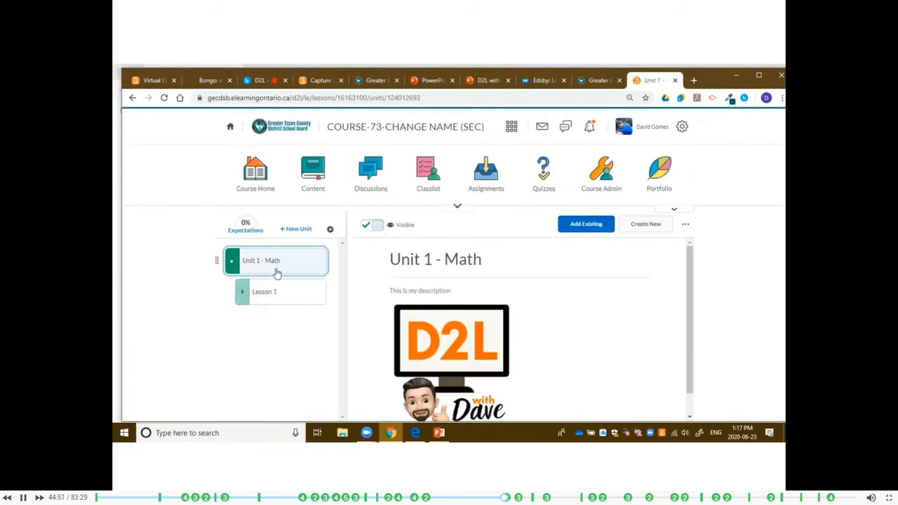
{"action": "left_click", "coordinate": [279, 294]}
{"action": "left_click", "coordinate": [295, 349]}
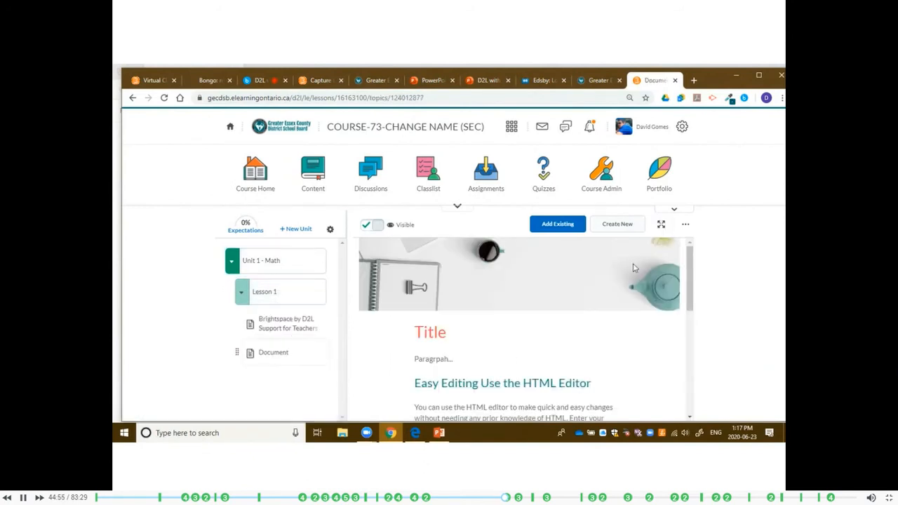
{"action": "left_click", "coordinate": [685, 223]}
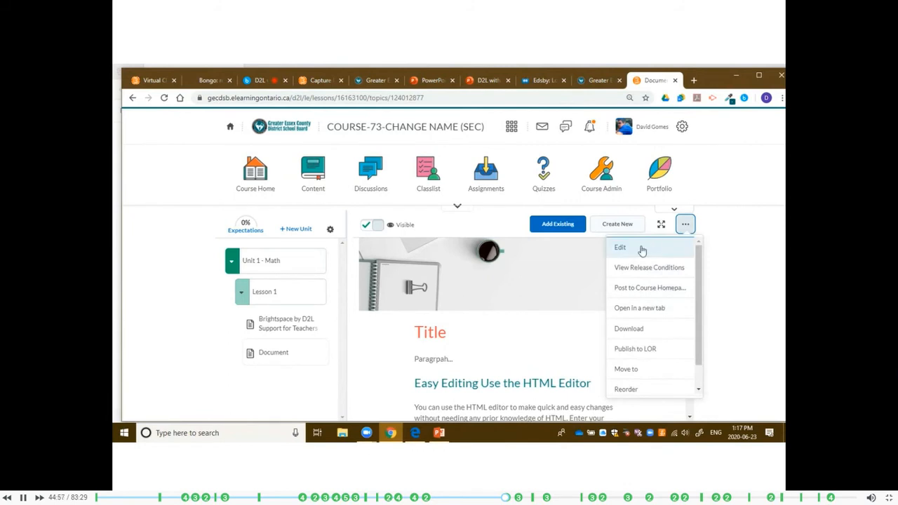
{"action": "left_click", "coordinate": [259, 359]}
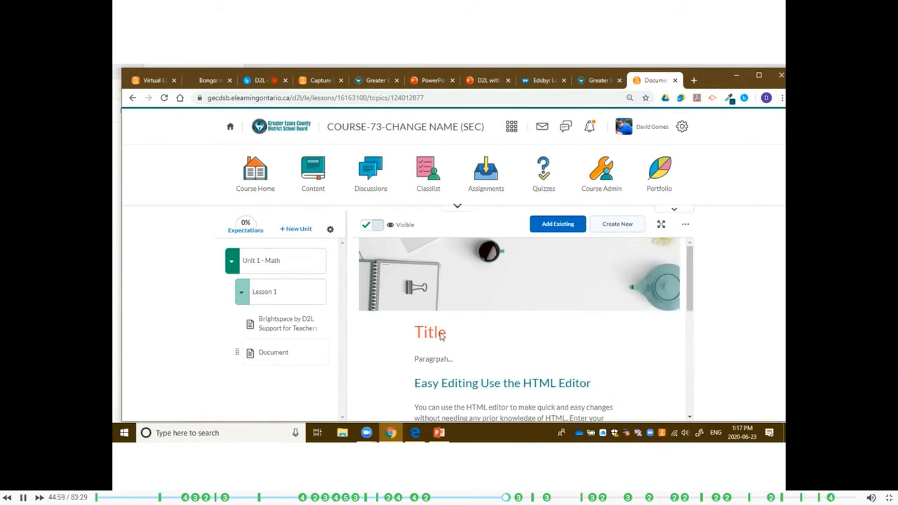
{"action": "left_click", "coordinate": [685, 224]}
{"action": "left_click", "coordinate": [635, 249]}
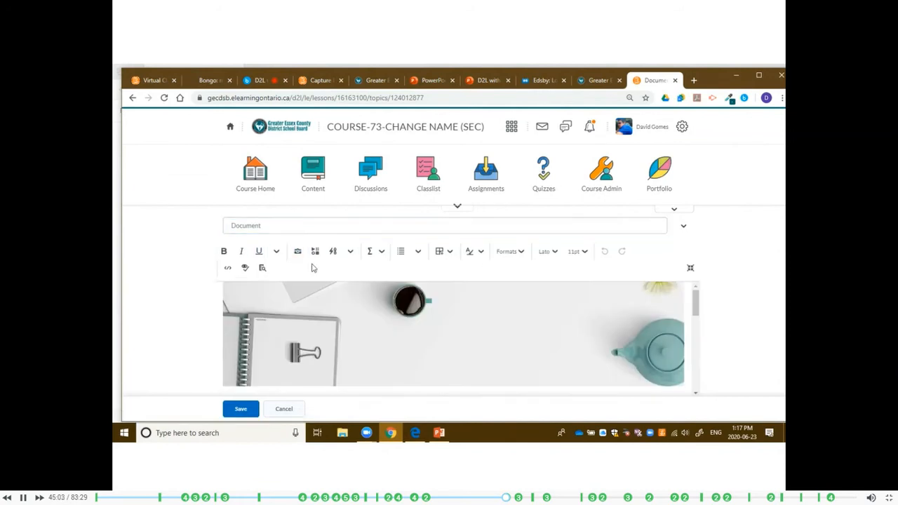
{"action": "scroll", "coordinate": [329, 308], "scroll_direction": "down", "scroll_amount": 3}
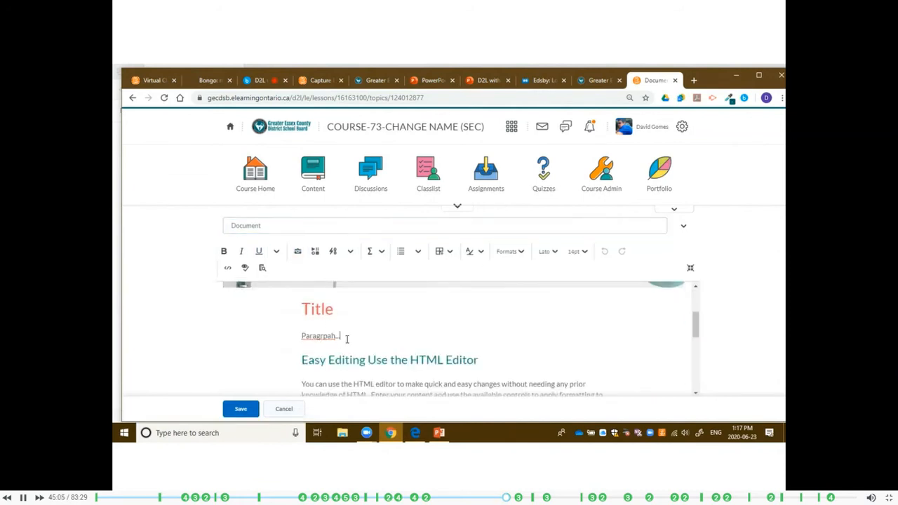
{"action": "key", "text": "Return"}
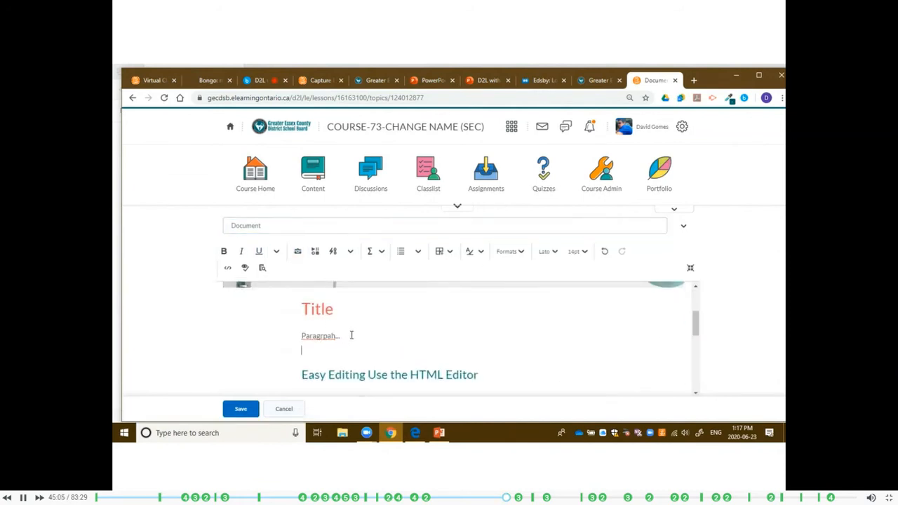
Insert the existing video note "SSPD Discussion 2" on the empty line, then save the document and check the page.
{"action": "left_click", "coordinate": [316, 254]}
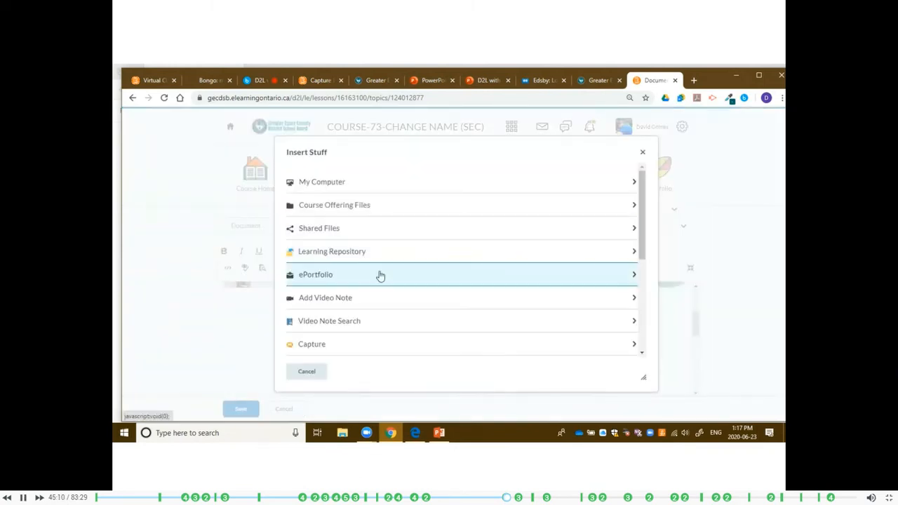
{"action": "left_click", "coordinate": [353, 323]}
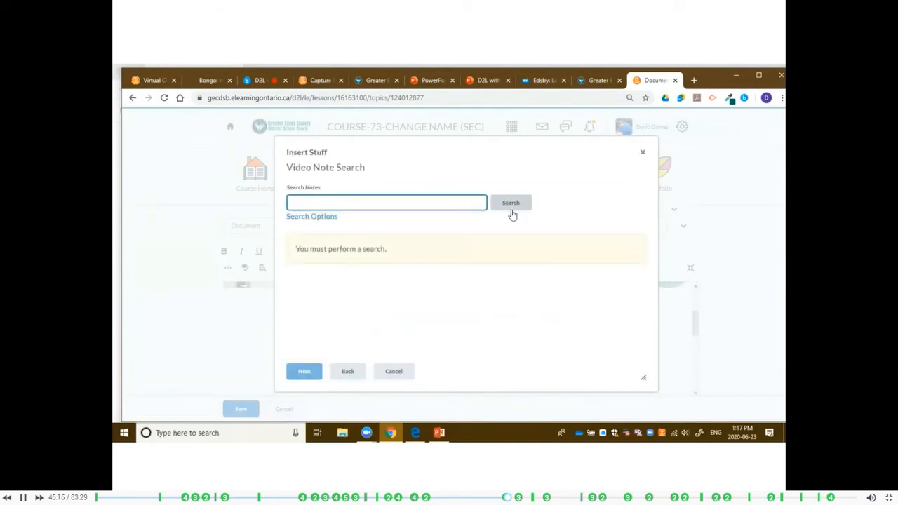
{"action": "left_click", "coordinate": [512, 205]}
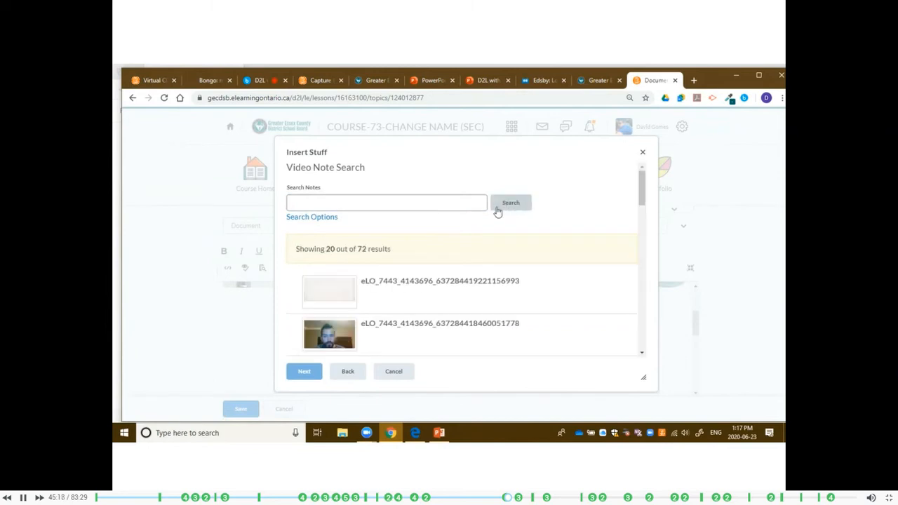
{"action": "scroll", "coordinate": [421, 274], "scroll_direction": "down", "scroll_amount": 3}
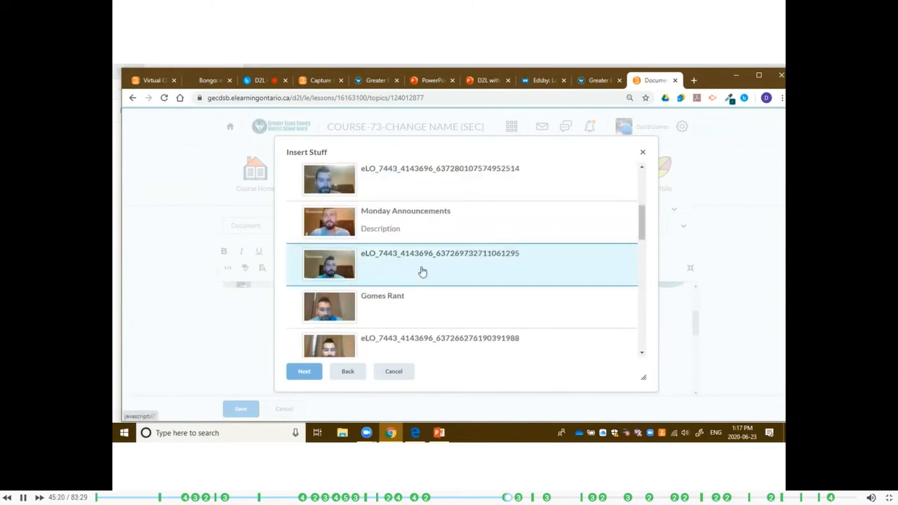
{"action": "scroll", "coordinate": [421, 272], "scroll_direction": "down", "scroll_amount": 5}
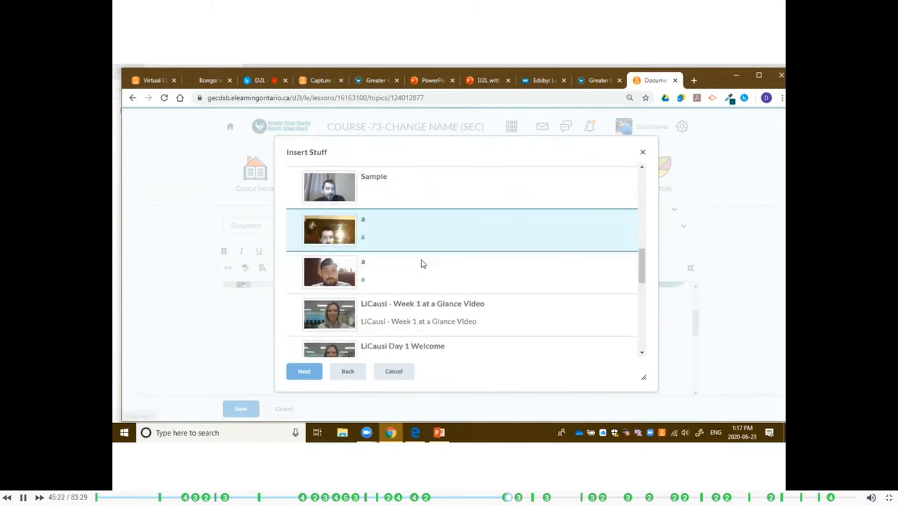
{"action": "scroll", "coordinate": [421, 263], "scroll_direction": "down", "scroll_amount": 3}
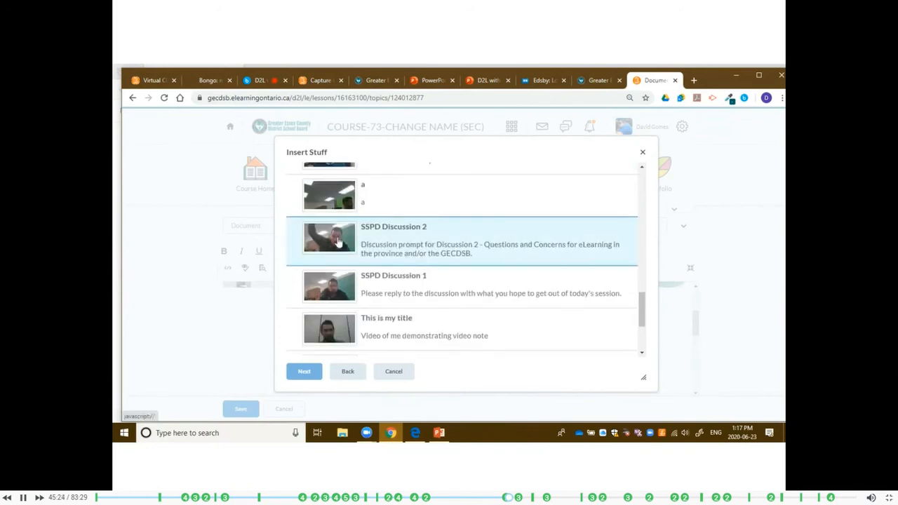
{"action": "left_click", "coordinate": [338, 240]}
{"action": "left_click", "coordinate": [301, 373]}
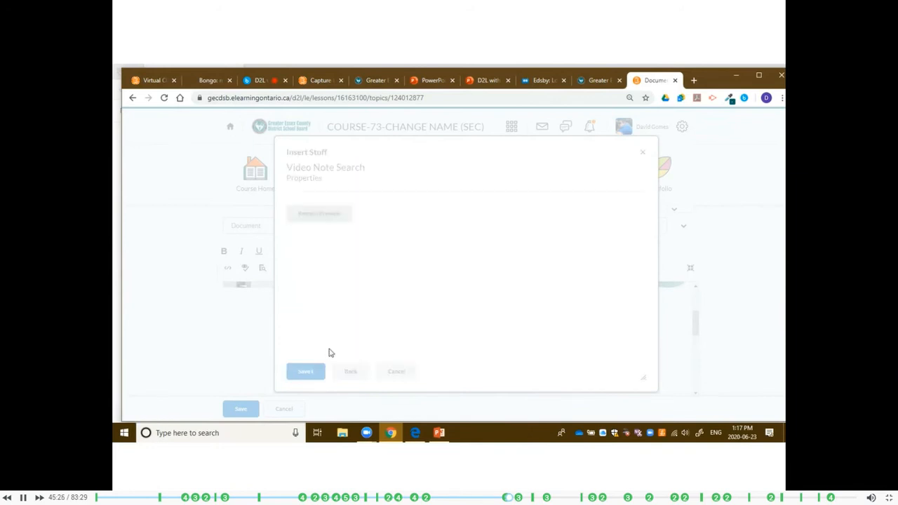
{"action": "left_click", "coordinate": [303, 372]}
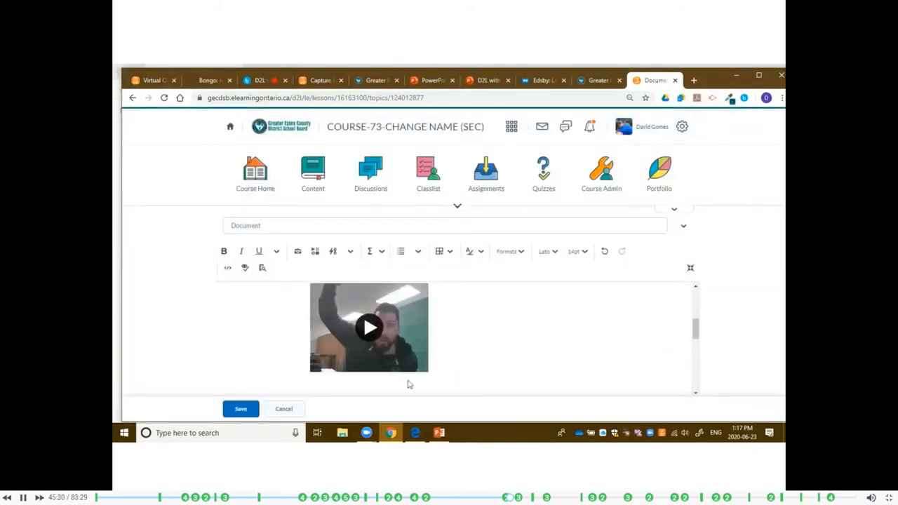
{"action": "left_click", "coordinate": [257, 413]}
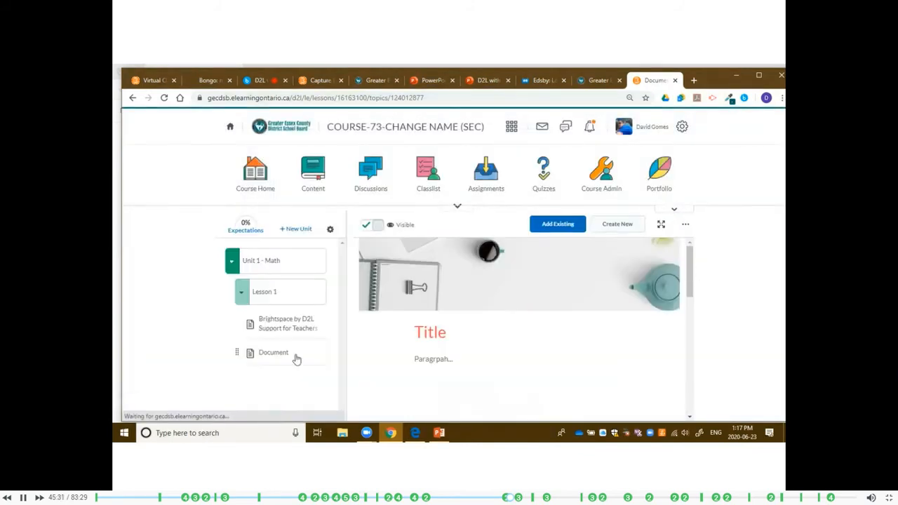
{"action": "scroll", "coordinate": [547, 340], "scroll_direction": "down", "scroll_amount": 3}
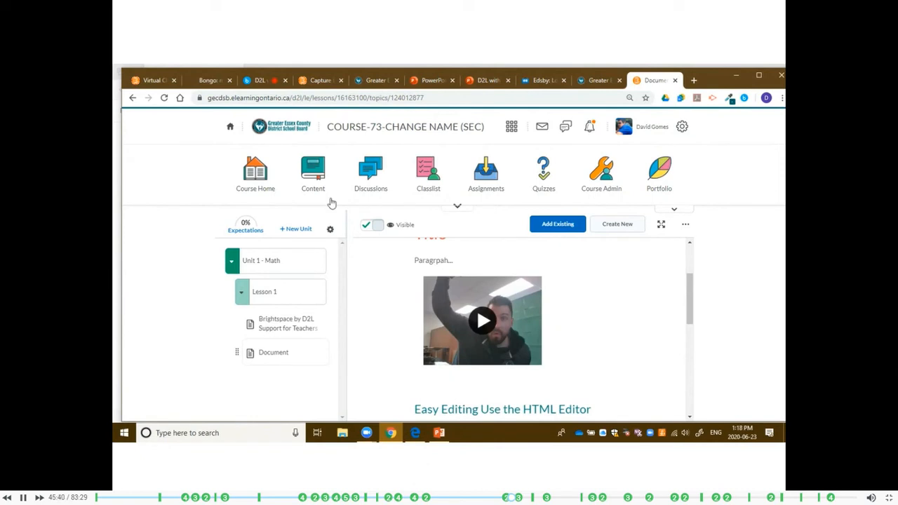
Start importing course expectations from the Achievement Standards Network with Ontario as the jurisdiction.
{"action": "left_click", "coordinate": [246, 231]}
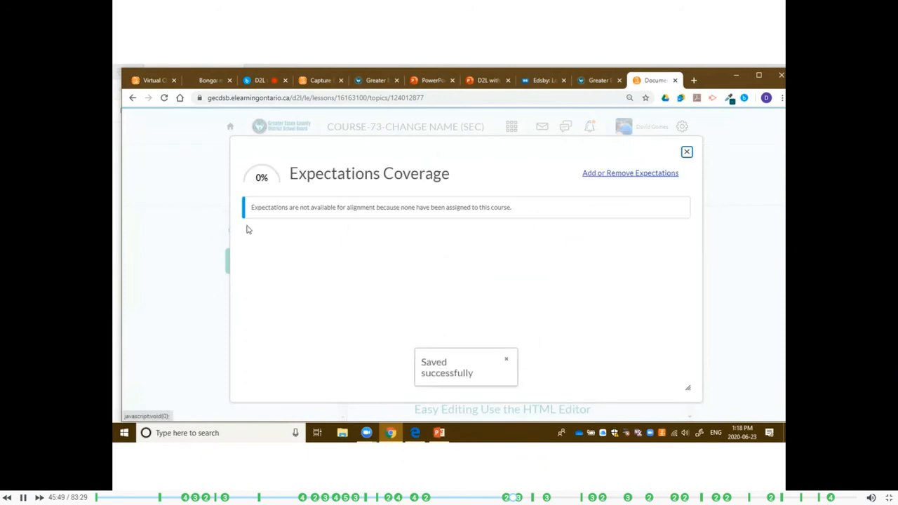
{"action": "left_click", "coordinate": [630, 175]}
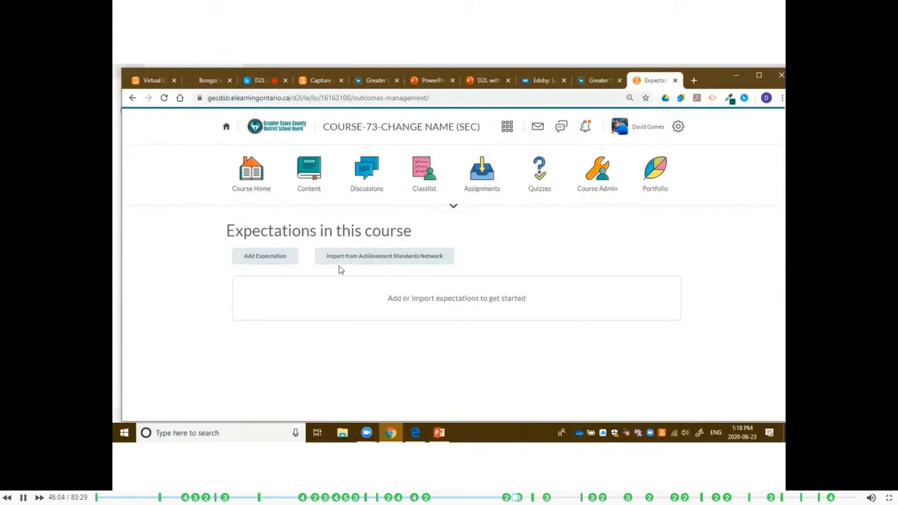
{"action": "left_click", "coordinate": [431, 257]}
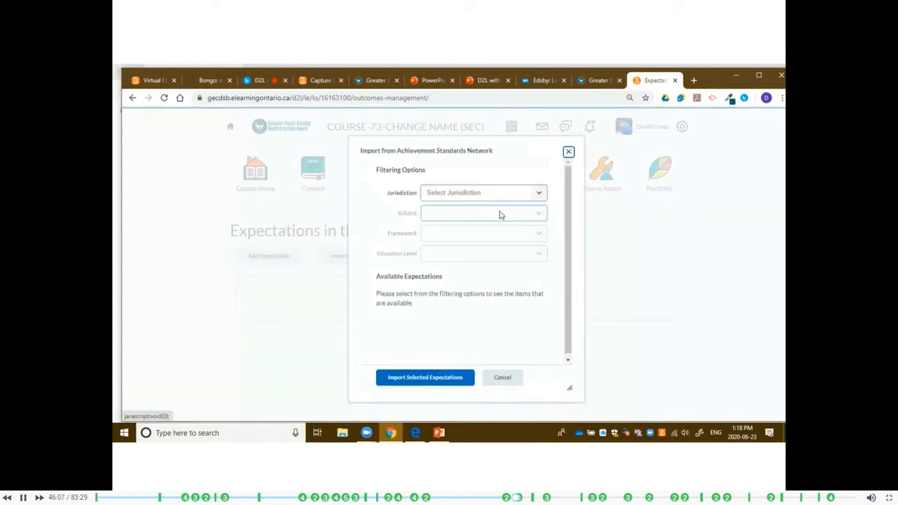
{"action": "left_click", "coordinate": [520, 193]}
{"action": "scroll", "coordinate": [513, 309], "scroll_direction": "down", "scroll_amount": 10}
{"action": "scroll", "coordinate": [513, 309], "scroll_direction": "down", "scroll_amount": 5}
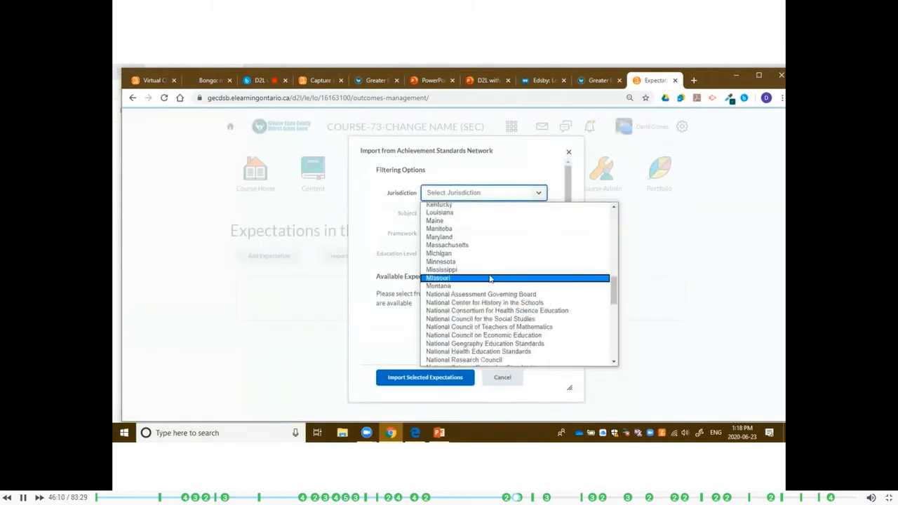
{"action": "left_click", "coordinate": [457, 319]}
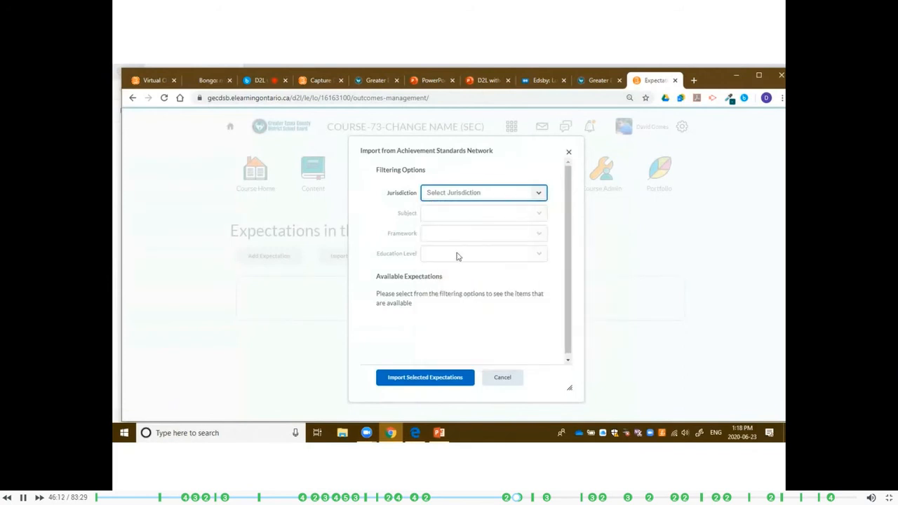
Filter the expectations by subject Mathematics, framework The Ontario Curriculum, Grades 1 to 8: Mathematics (2005), and education level 7.
{"action": "left_click", "coordinate": [515, 213]}
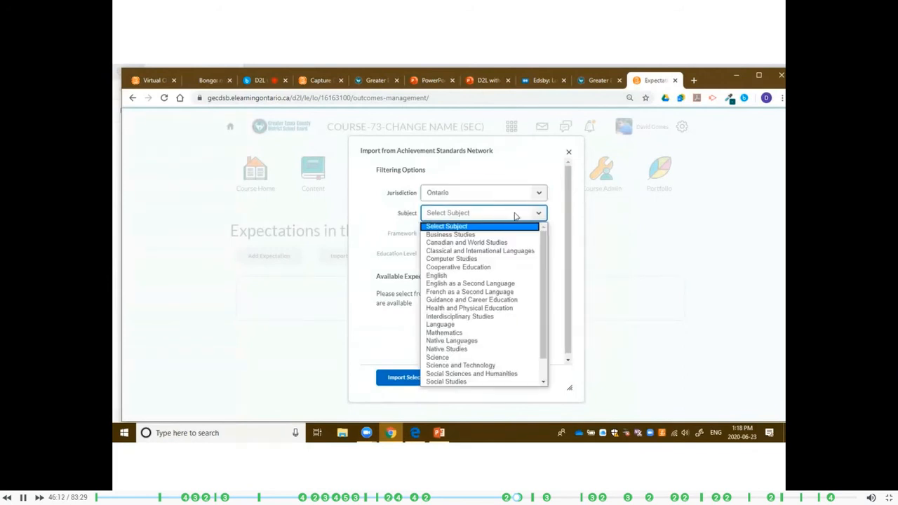
{"action": "left_click", "coordinate": [489, 333]}
{"action": "left_click", "coordinate": [530, 236]}
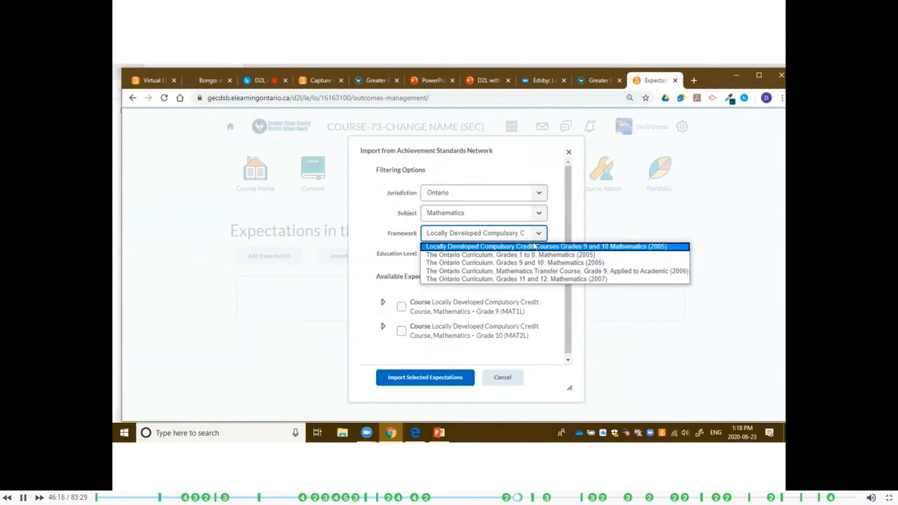
{"action": "left_click", "coordinate": [545, 262]}
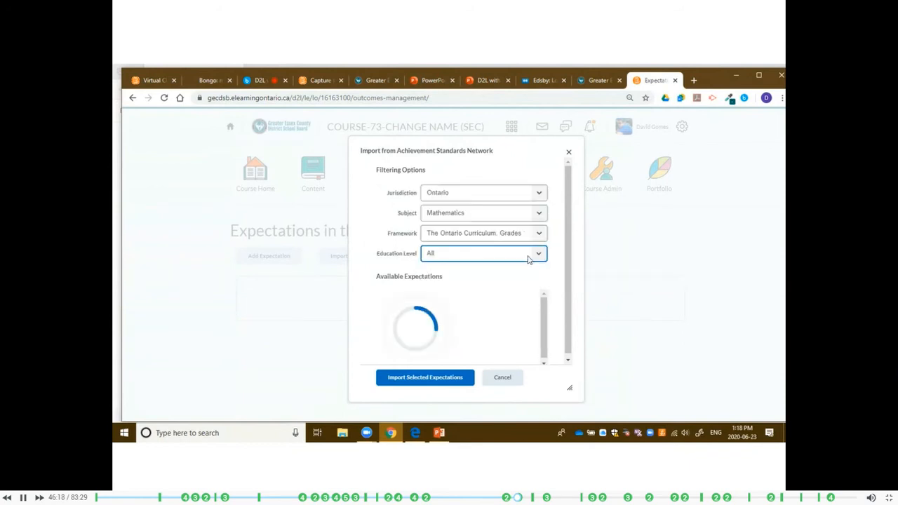
{"action": "left_click", "coordinate": [537, 254]}
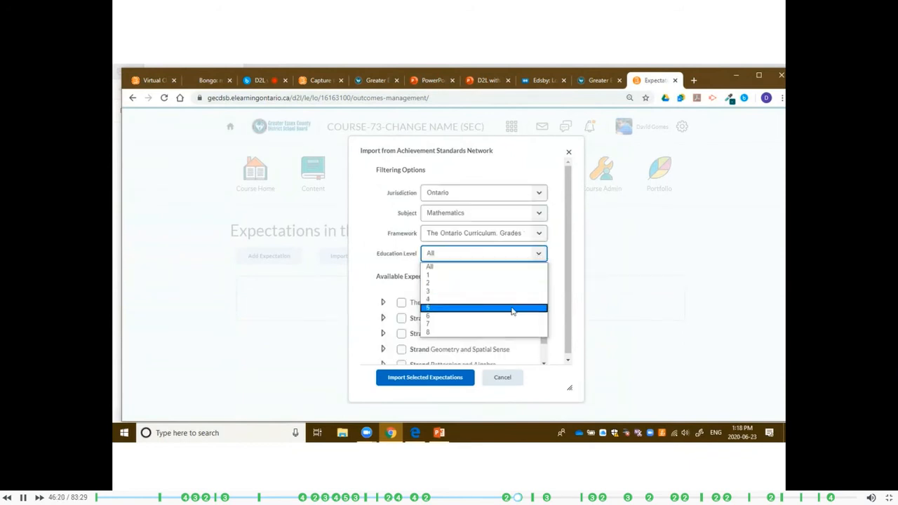
{"action": "left_click", "coordinate": [512, 308]}
{"action": "left_click", "coordinate": [538, 254]}
{"action": "left_click", "coordinate": [517, 324]}
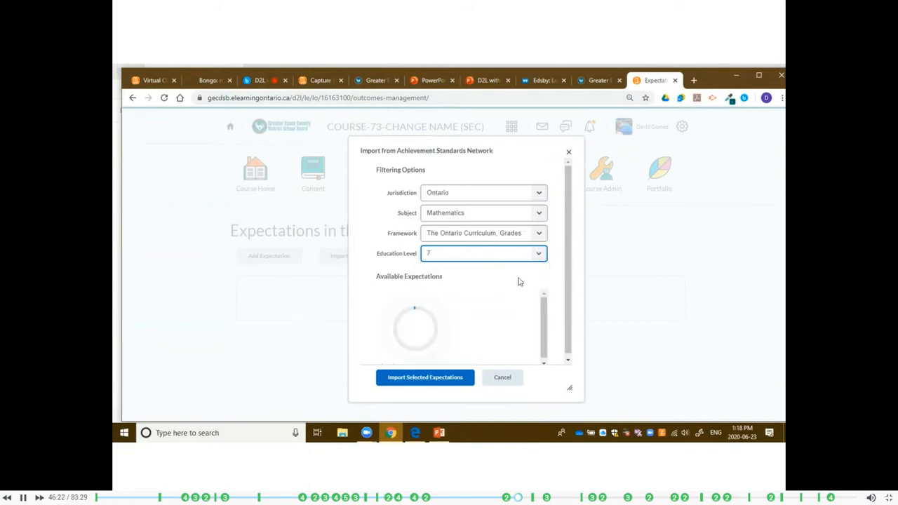
Select The Mathematical Process and all five strands, from Number Sense and Numeration to Data Management and Probability, and import them.
{"action": "scroll", "coordinate": [552, 255], "scroll_direction": "down", "scroll_amount": 1}
{"action": "scroll", "coordinate": [434, 313], "scroll_direction": "down", "scroll_amount": 1}
{"action": "scroll", "coordinate": [436, 321], "scroll_direction": "up", "scroll_amount": 1}
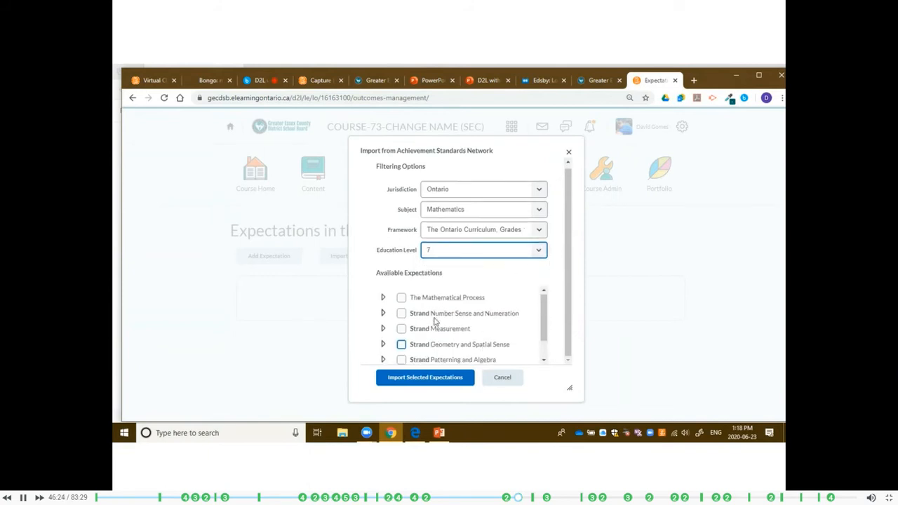
{"action": "left_click", "coordinate": [401, 298]}
{"action": "left_click", "coordinate": [401, 313]}
{"action": "left_click", "coordinate": [401, 329]}
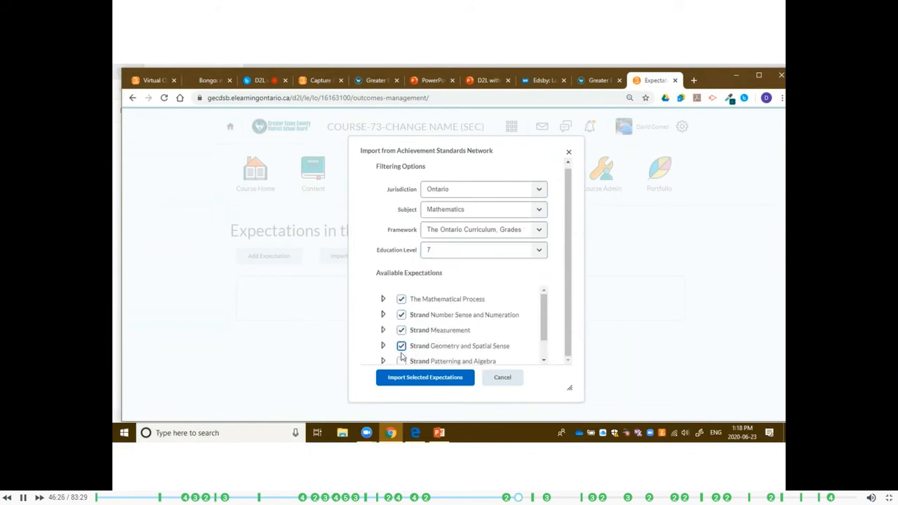
{"action": "scroll", "coordinate": [401, 336], "scroll_direction": "down", "scroll_amount": 1}
{"action": "left_click", "coordinate": [401, 334]}
{"action": "left_click", "coordinate": [401, 349]}
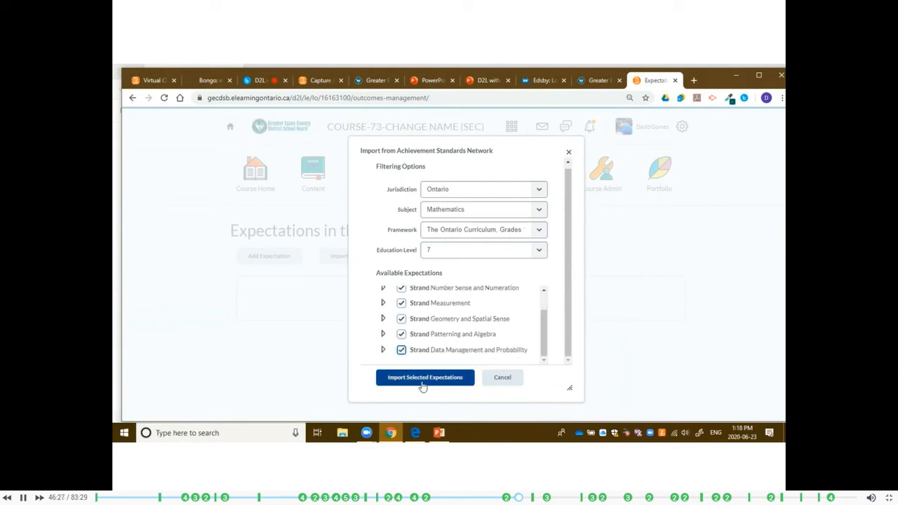
{"action": "left_click", "coordinate": [424, 379]}
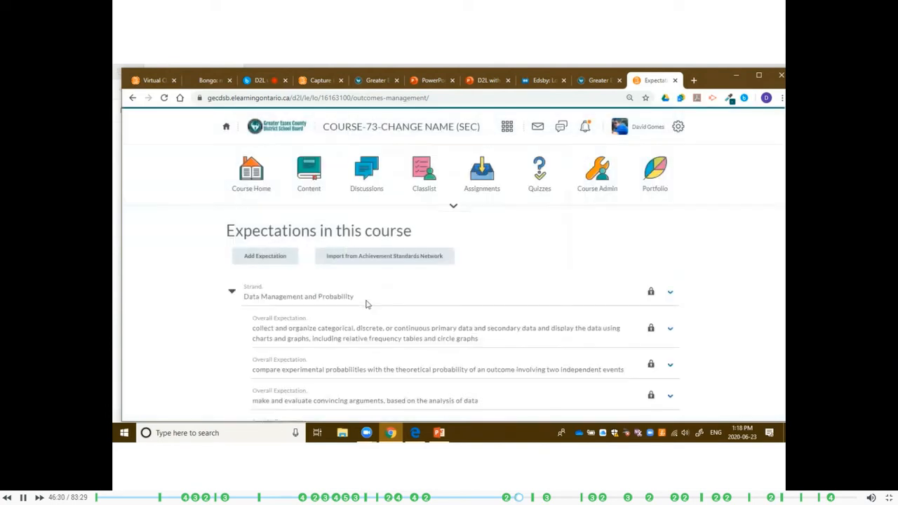
Look over the imported expectations, and open the Document topic in Lesson 1 of Unit 1 - Math.
{"action": "scroll", "coordinate": [574, 261], "scroll_direction": "down", "scroll_amount": 1}
{"action": "scroll", "coordinate": [574, 261], "scroll_direction": "down", "scroll_amount": 3}
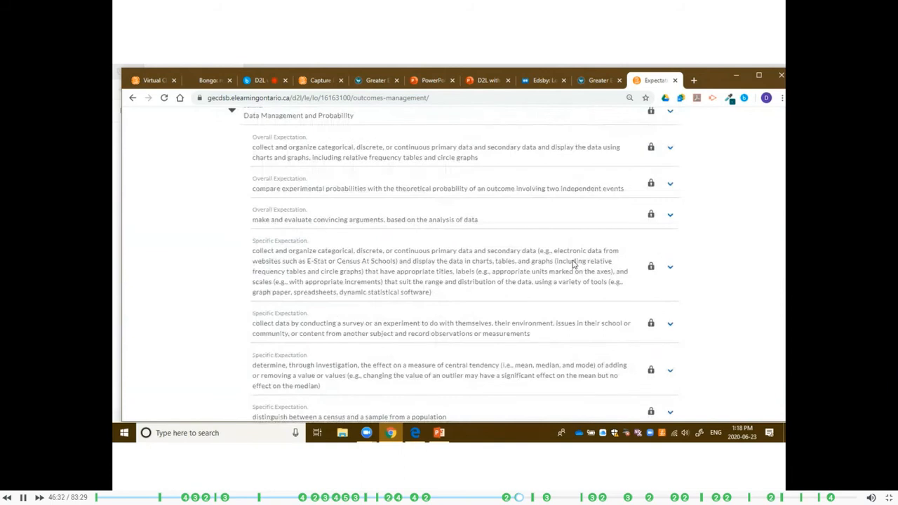
{"action": "scroll", "coordinate": [571, 265], "scroll_direction": "down", "scroll_amount": 4}
{"action": "scroll", "coordinate": [565, 263], "scroll_direction": "up", "scroll_amount": 8}
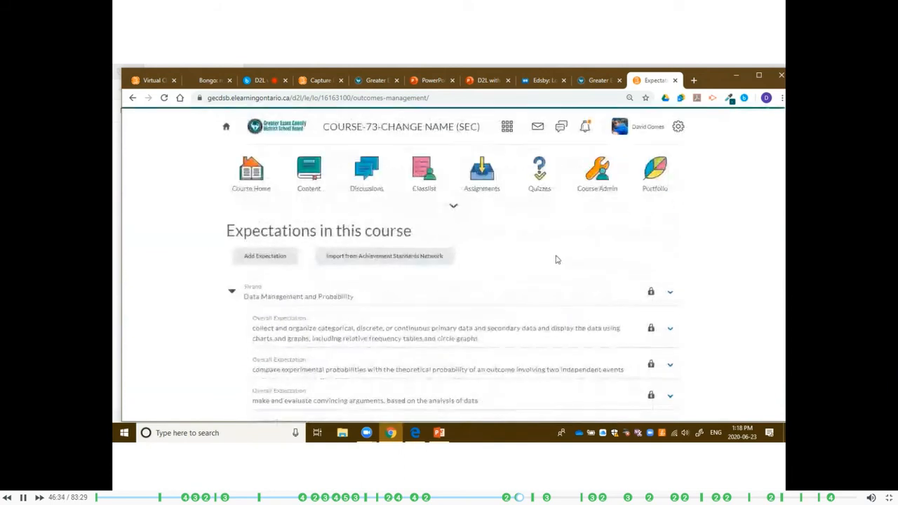
{"action": "left_click", "coordinate": [310, 181]}
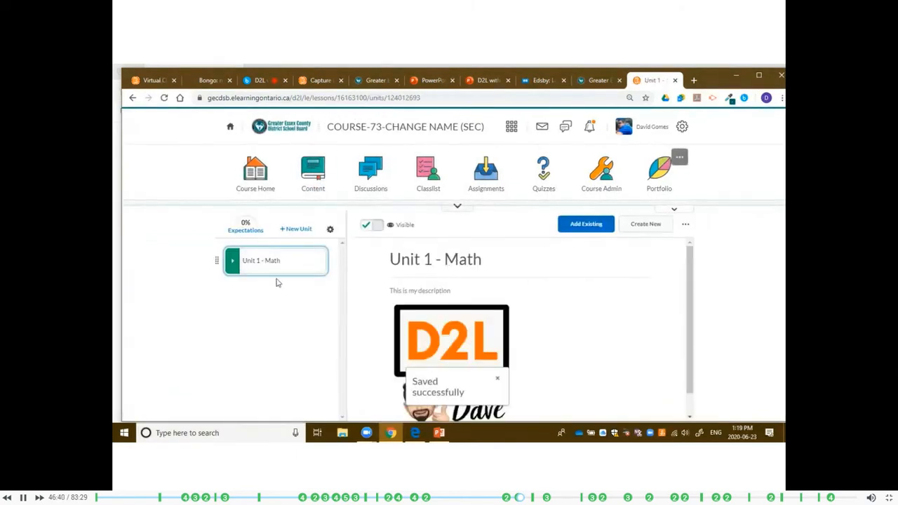
{"action": "left_click", "coordinate": [265, 262]}
{"action": "left_click", "coordinate": [280, 298]}
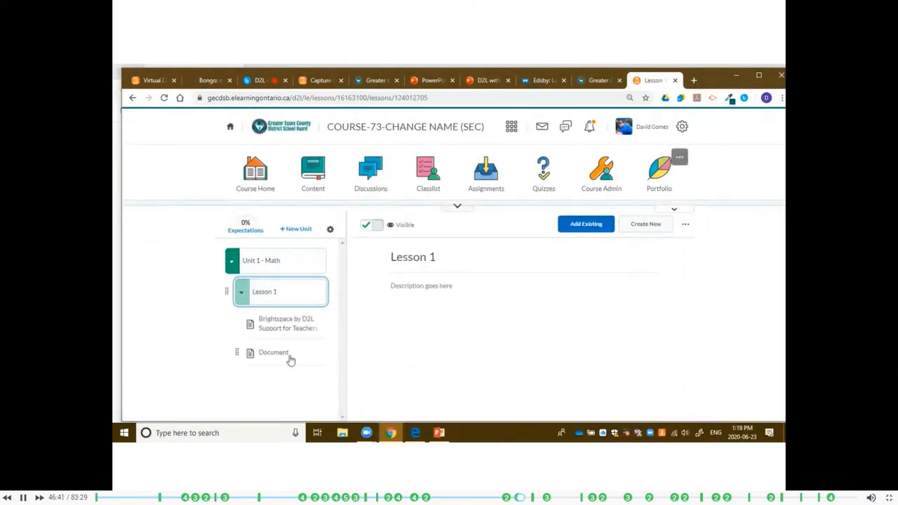
{"action": "left_click", "coordinate": [293, 354]}
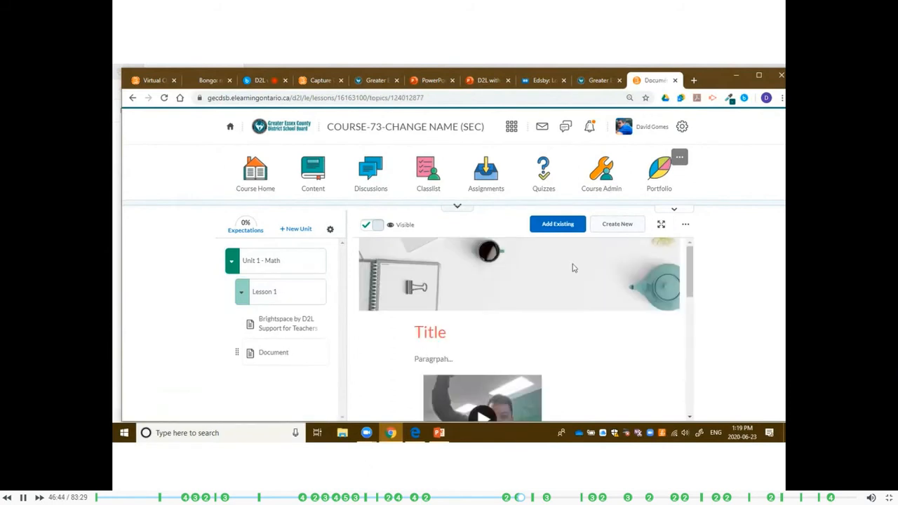
Align the document with the specific expectations on drawing conclusions from data, real-world applications of probabilities, and constructing related lines, and save the alignments.
{"action": "left_click", "coordinate": [685, 225]}
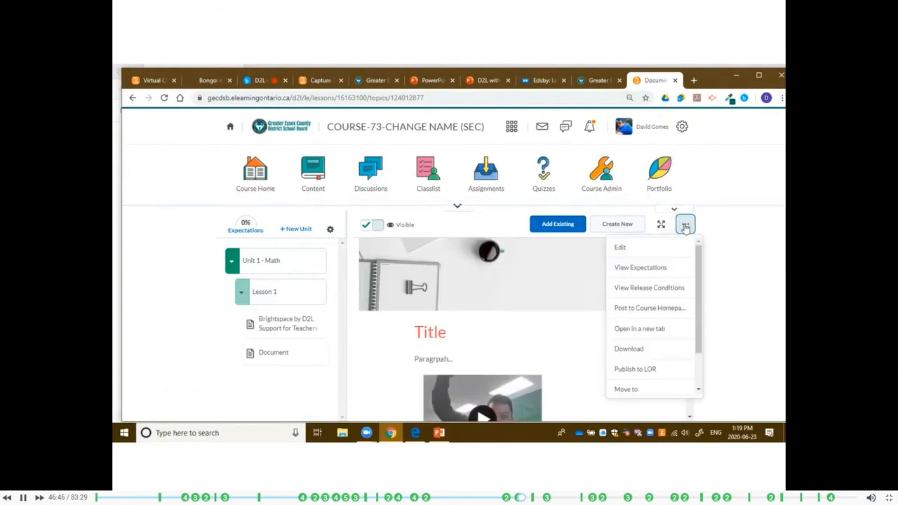
{"action": "left_click", "coordinate": [674, 271]}
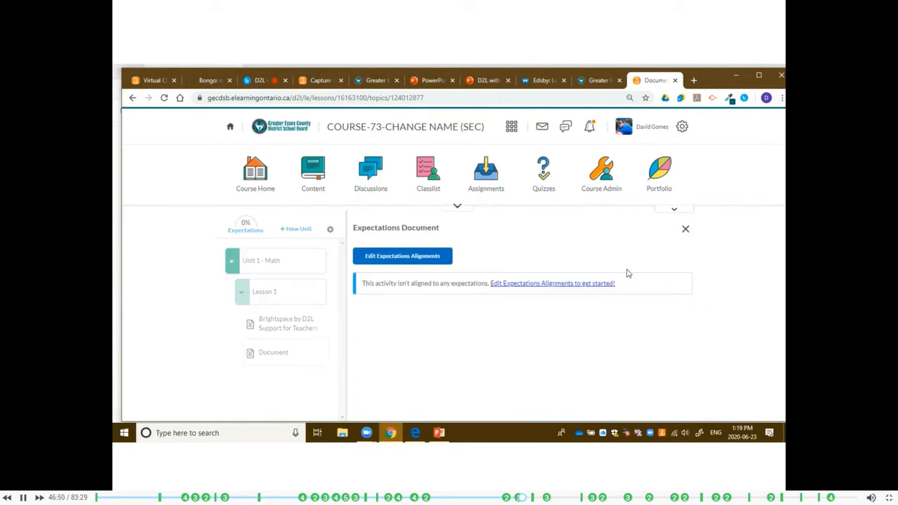
{"action": "left_click", "coordinate": [410, 258]}
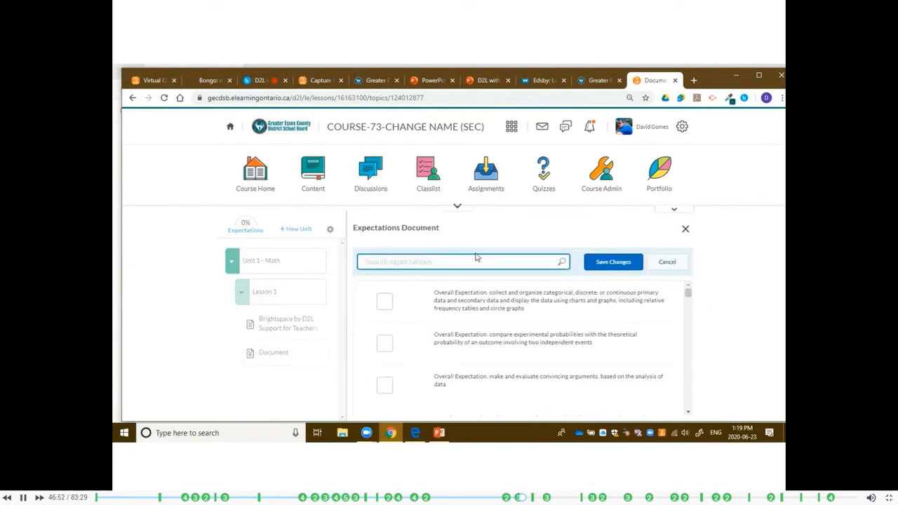
{"action": "left_click_drag", "start_coordinate": [688, 295], "coordinate": [688, 319]}
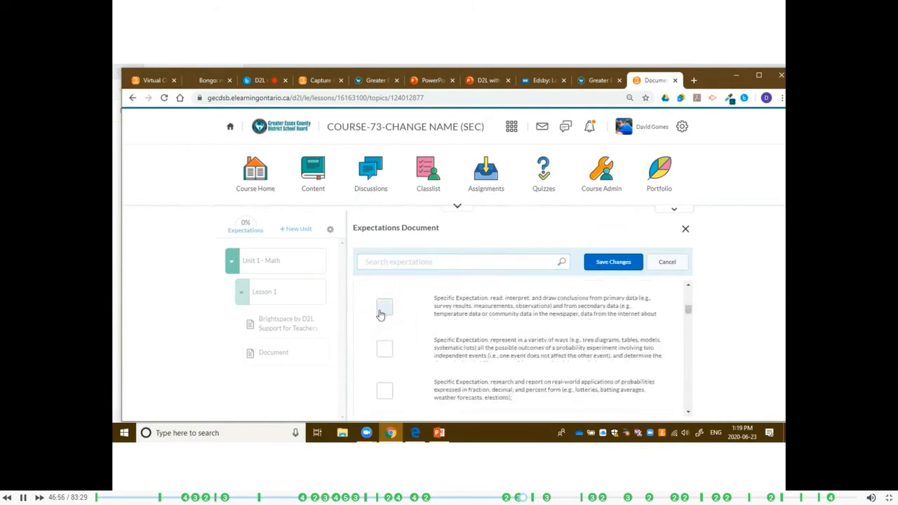
{"action": "scroll", "coordinate": [393, 345], "scroll_direction": "down", "scroll_amount": 5}
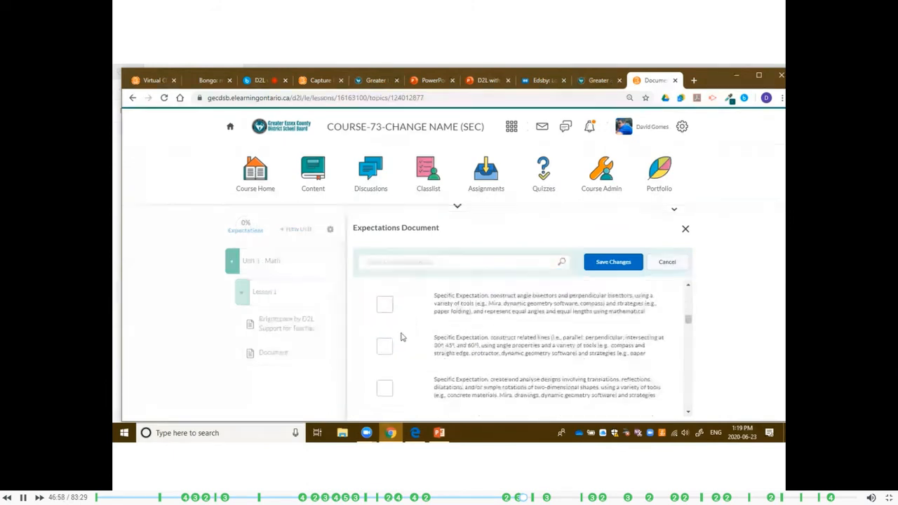
{"action": "left_click", "coordinate": [608, 267]}
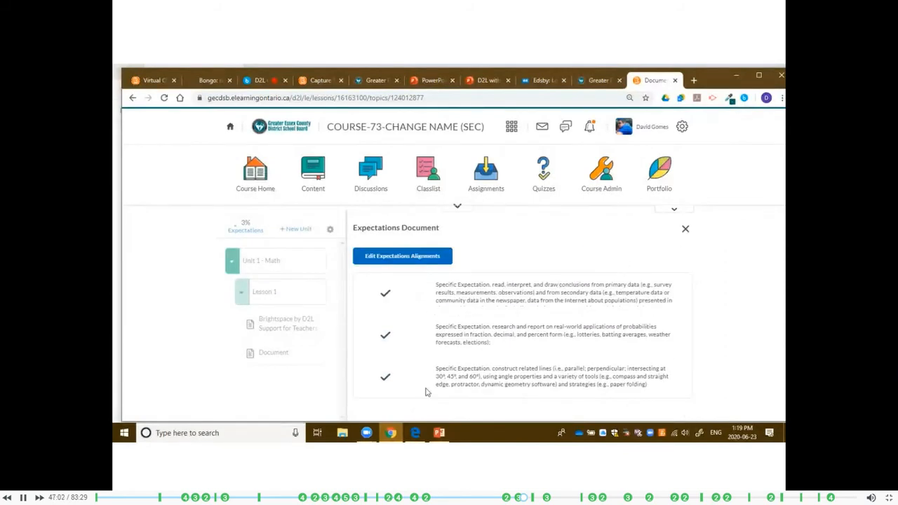
{"action": "left_click", "coordinate": [686, 229]}
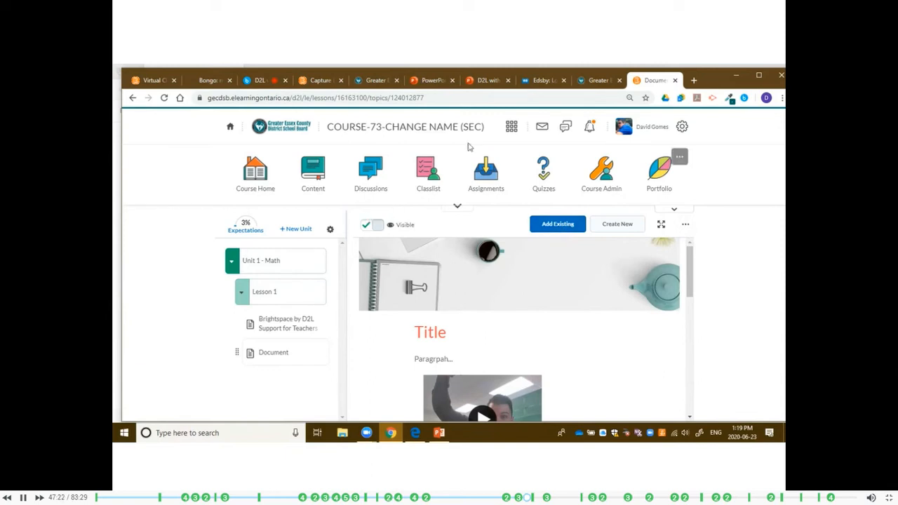
{"action": "left_click", "coordinate": [511, 128]}
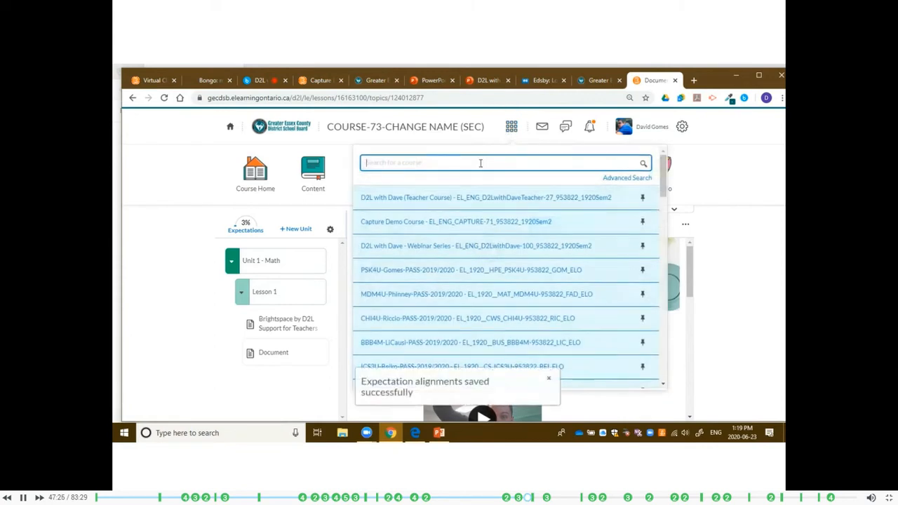
{"action": "type", "text": "masterr"}
{"action": "key", "text": "BackSpace"}
{"action": "key", "text": "BackSpace"}
{"action": "key", "text": "BackSpace"}
{"action": "key", "text": "BackSpace"}
{"action": "key", "text": "BackSpace"}
{"action": "key", "text": "BackSpace"}
{"action": "key", "text": "BackSpace"}
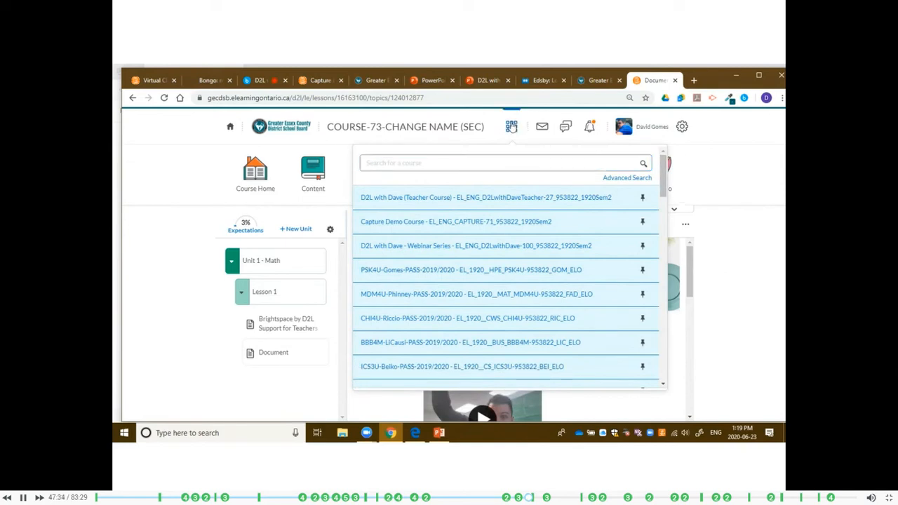
{"action": "left_click", "coordinate": [511, 128]}
{"action": "left_click", "coordinate": [512, 127]}
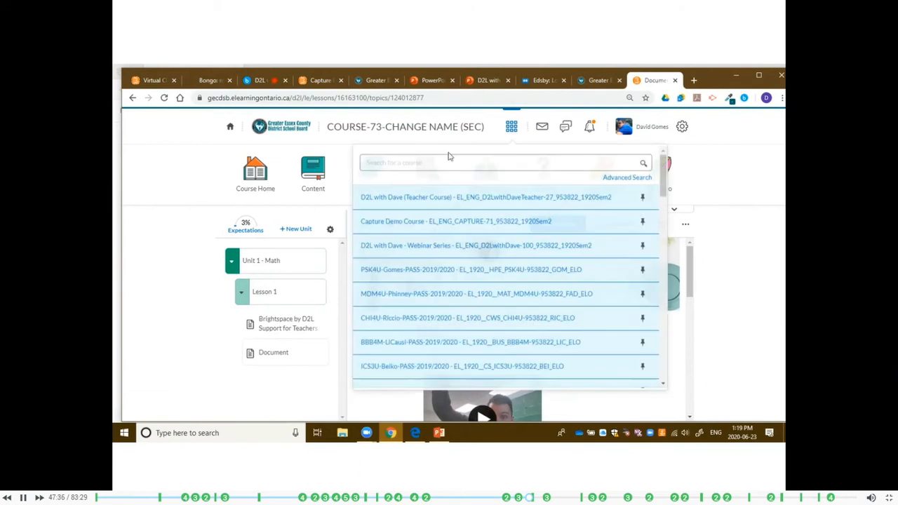
{"action": "left_click", "coordinate": [444, 160]}
{"action": "type", "text": "g8 mat"}
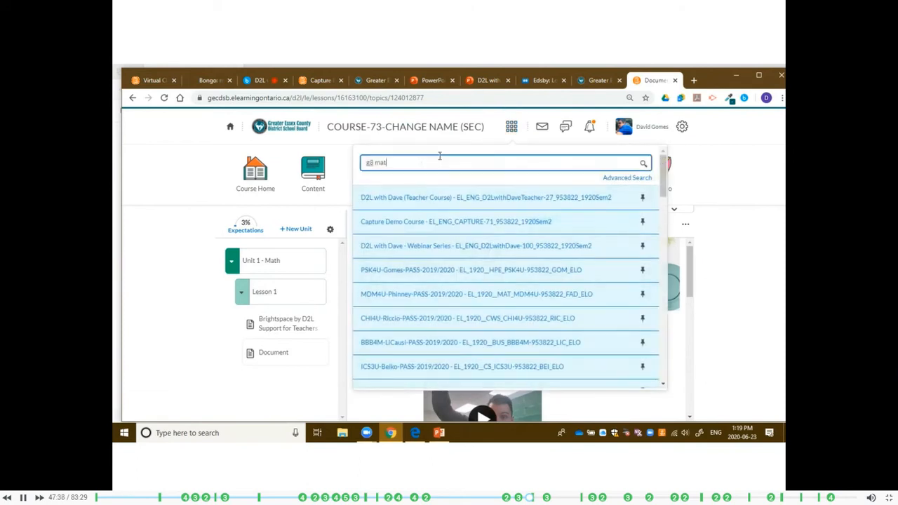
{"action": "type", "text": "h master"}
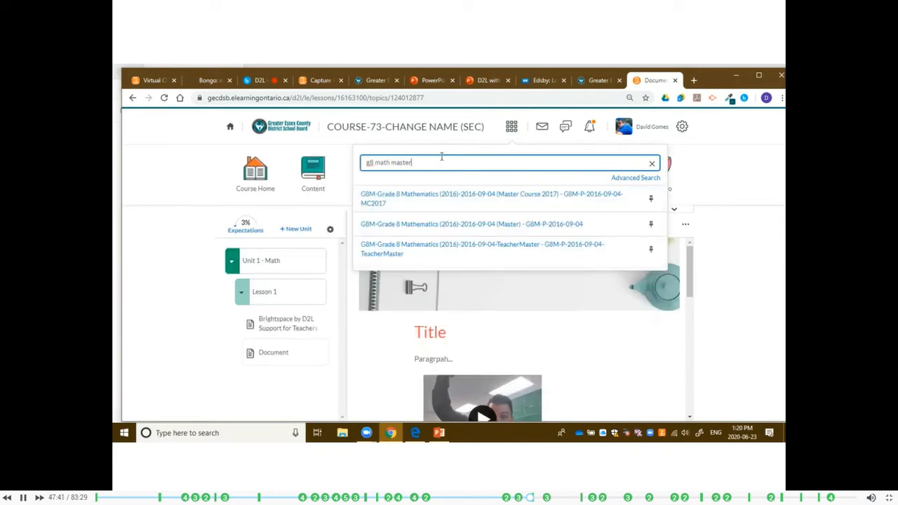
{"action": "left_click", "coordinate": [441, 199]}
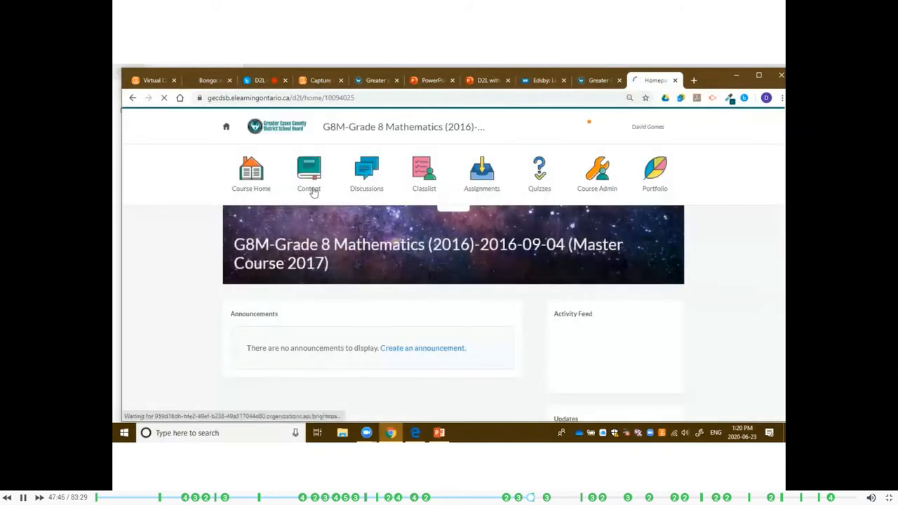
Open the master course's content and look through the units inside Grade 8 Blended Math.
{"action": "left_click", "coordinate": [313, 178]}
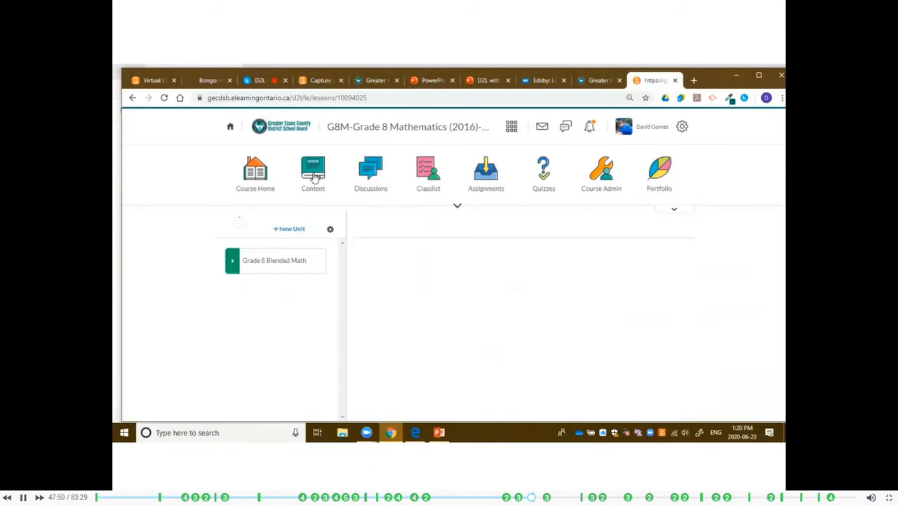
{"action": "left_click", "coordinate": [245, 269]}
{"action": "scroll", "coordinate": [280, 240], "scroll_direction": "down", "scroll_amount": 2}
{"action": "scroll", "coordinate": [286, 251], "scroll_direction": "up", "scroll_amount": 1}
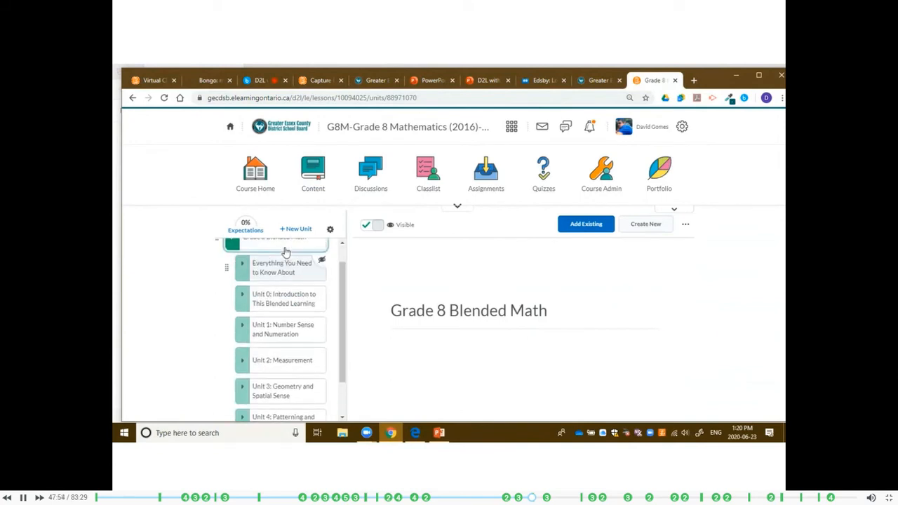
{"action": "scroll", "coordinate": [285, 251], "scroll_direction": "up", "scroll_amount": 1}
{"action": "scroll", "coordinate": [276, 290], "scroll_direction": "down", "scroll_amount": 1}
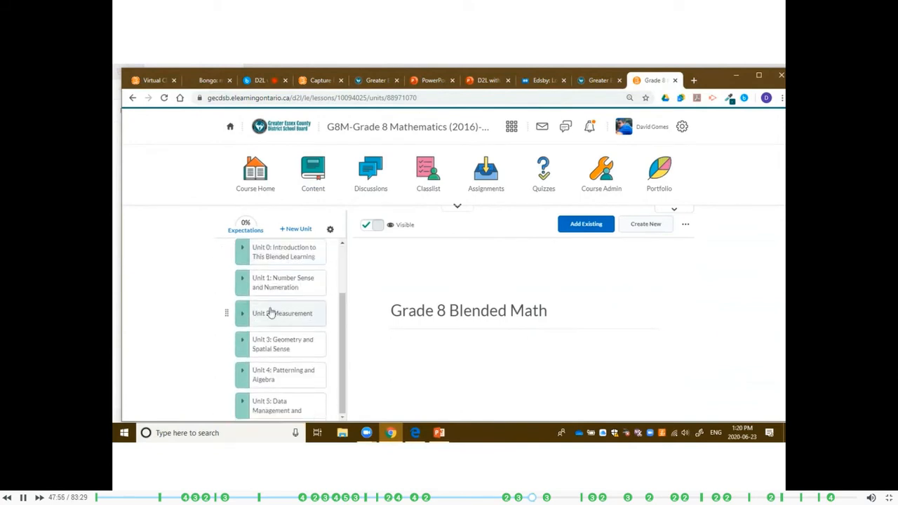
In Unit 2: Measurement, open the U2A2 Overview topic of Activity 2: Circles - Circumference and Area and examine its page.
{"action": "left_click", "coordinate": [267, 314]}
{"action": "scroll", "coordinate": [280, 257], "scroll_direction": "down", "scroll_amount": 2}
{"action": "scroll", "coordinate": [281, 263], "scroll_direction": "up", "scroll_amount": 1}
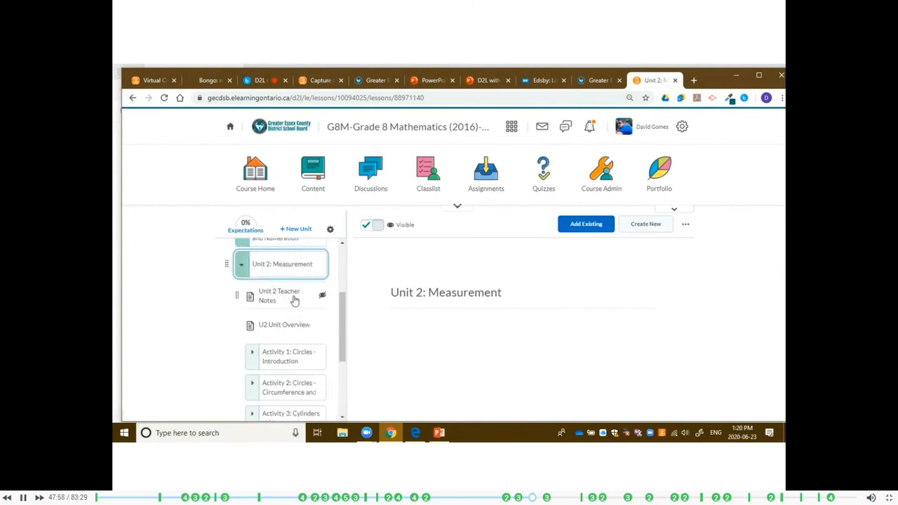
{"action": "scroll", "coordinate": [287, 311], "scroll_direction": "down", "scroll_amount": 1}
{"action": "left_click", "coordinate": [284, 341]}
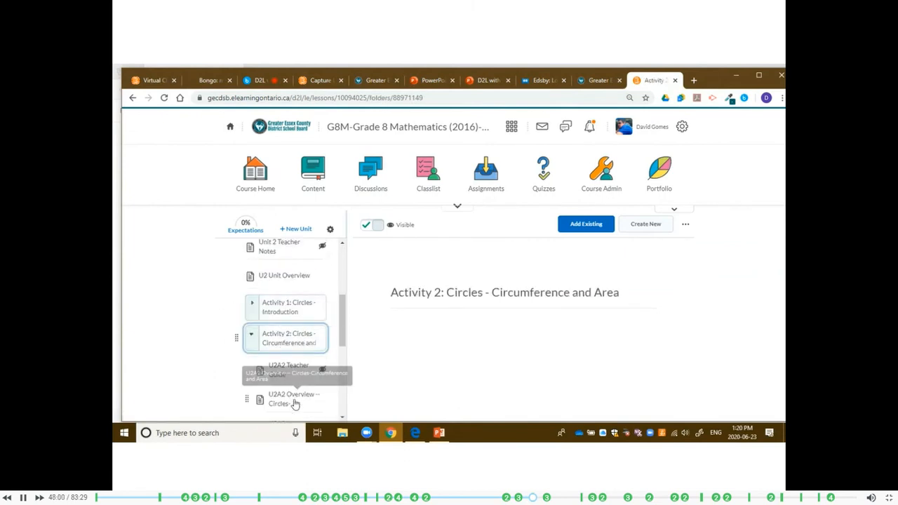
{"action": "left_click", "coordinate": [293, 398]}
{"action": "scroll", "coordinate": [559, 306], "scroll_direction": "down", "scroll_amount": 2}
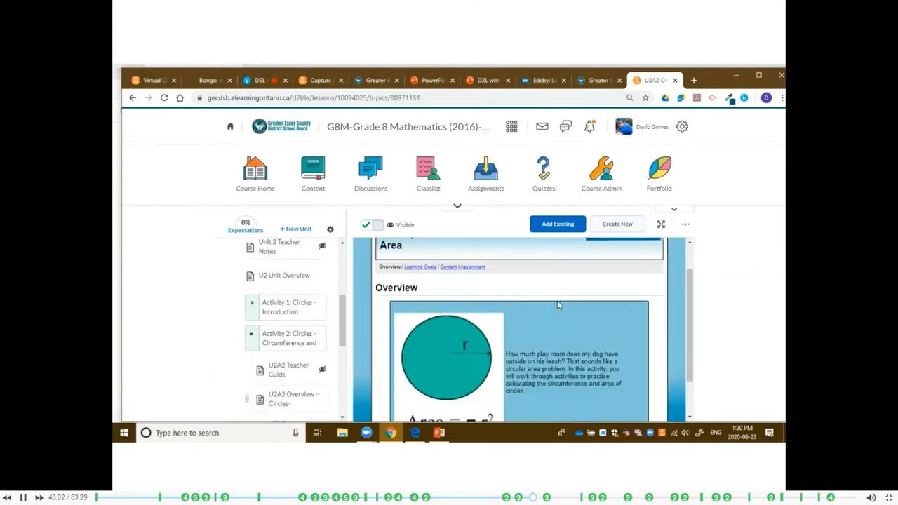
{"action": "scroll", "coordinate": [560, 305], "scroll_direction": "up", "scroll_amount": 1}
{"action": "scroll", "coordinate": [559, 304], "scroll_direction": "up", "scroll_amount": 1}
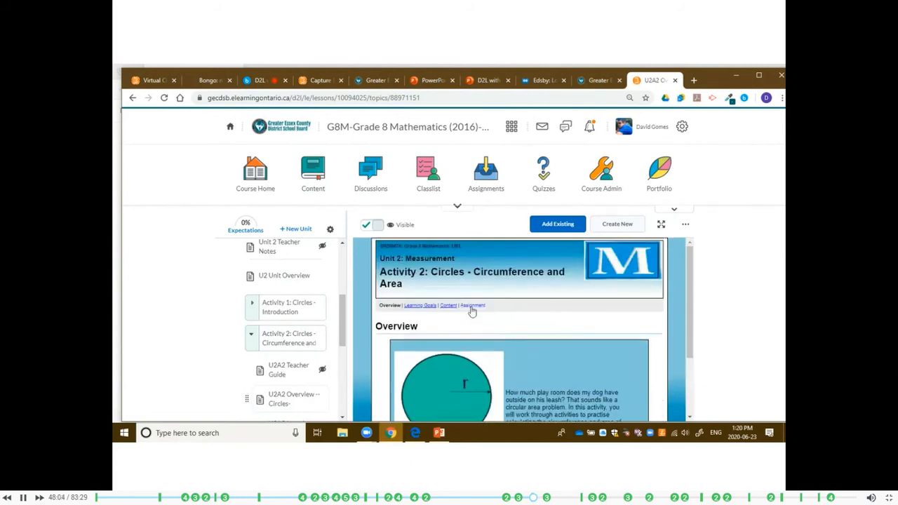
Examine the activity's Learning Goals page and its Content pages, continuing to the Action part of the content.
{"action": "left_click", "coordinate": [419, 306]}
{"action": "scroll", "coordinate": [583, 315], "scroll_direction": "down", "scroll_amount": 3}
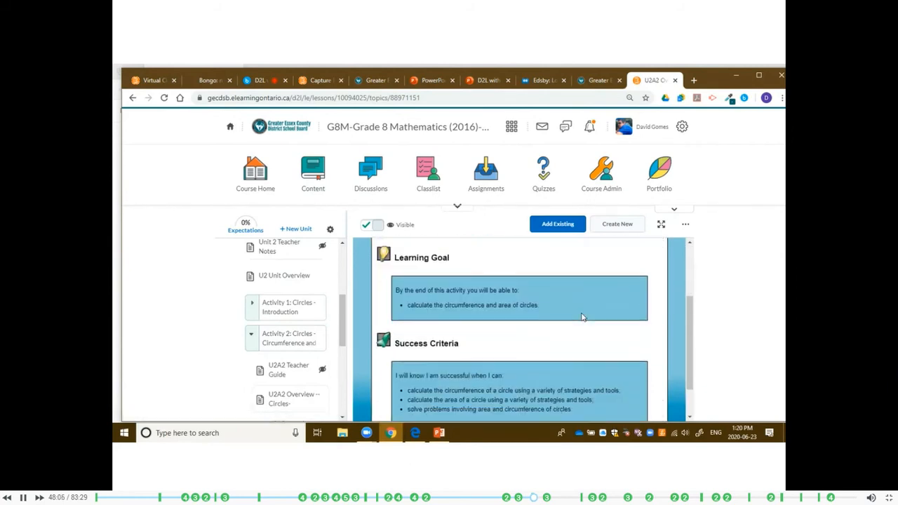
{"action": "scroll", "coordinate": [520, 311], "scroll_direction": "up", "scroll_amount": 2}
{"action": "left_click", "coordinate": [449, 260]}
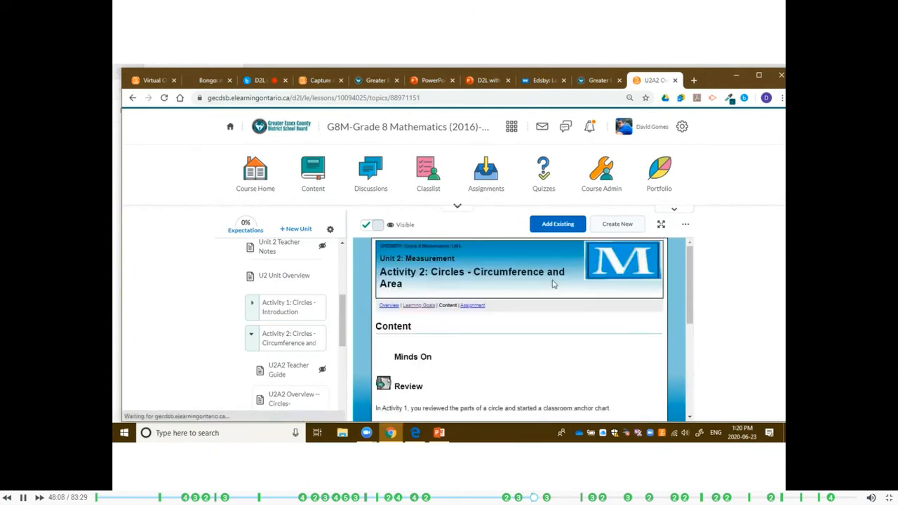
{"action": "scroll", "coordinate": [587, 311], "scroll_direction": "down", "scroll_amount": 5}
{"action": "scroll", "coordinate": [590, 312], "scroll_direction": "down", "scroll_amount": 2}
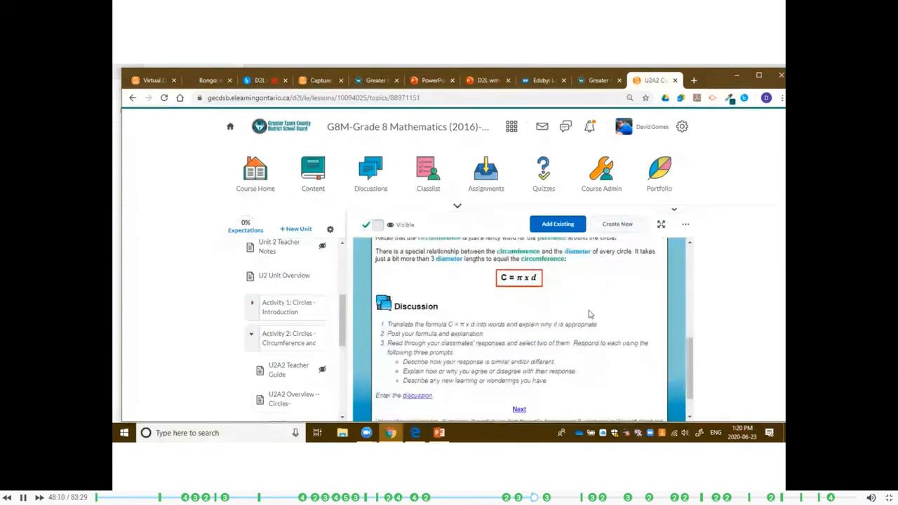
{"action": "scroll", "coordinate": [589, 314], "scroll_direction": "down", "scroll_amount": 1}
{"action": "left_click", "coordinate": [520, 370]}
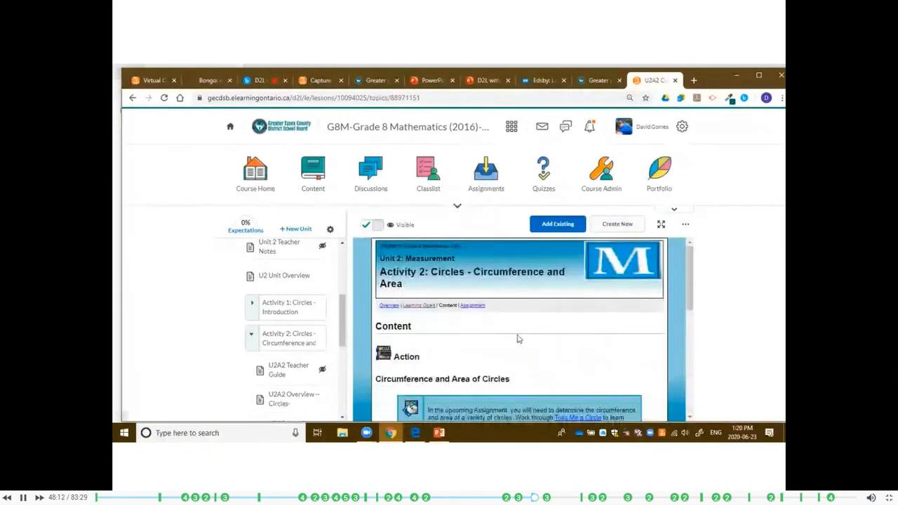
Follow the page's link to the activity's Assignment and look over the Toilet Paper Roll Challenge.
{"action": "left_click", "coordinate": [476, 307]}
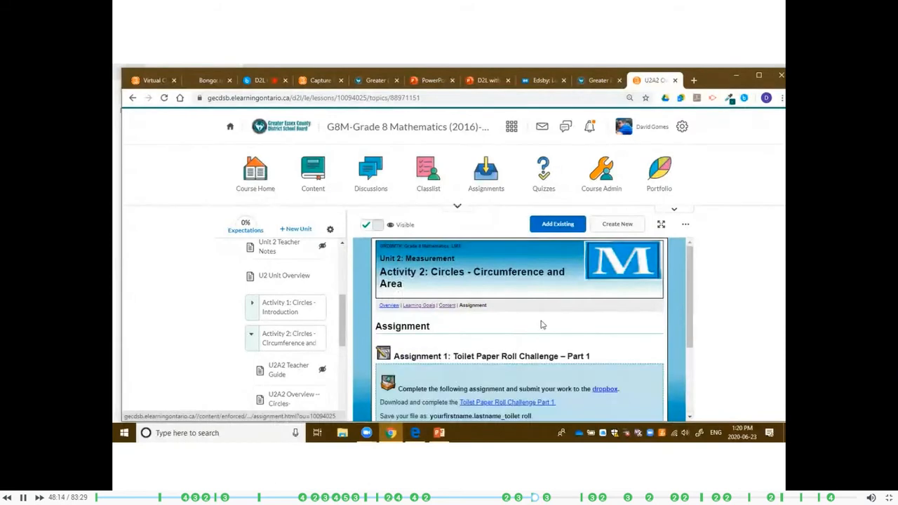
{"action": "scroll", "coordinate": [541, 324], "scroll_direction": "down", "scroll_amount": 2}
{"action": "scroll", "coordinate": [517, 351], "scroll_direction": "up", "scroll_amount": 3}
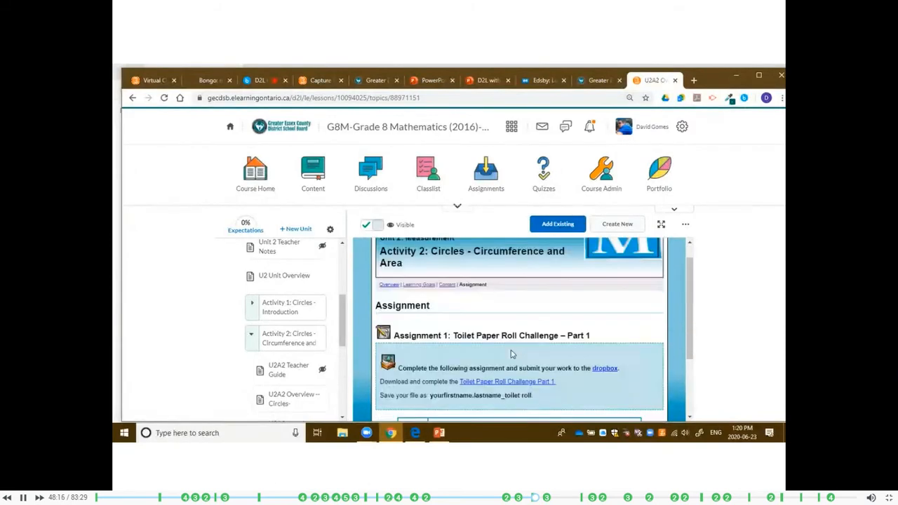
Collapse and reopen Activity 2, and view its hidden U2A2 Learning Goals and U2A2 Content topics.
{"action": "left_click", "coordinate": [254, 344]}
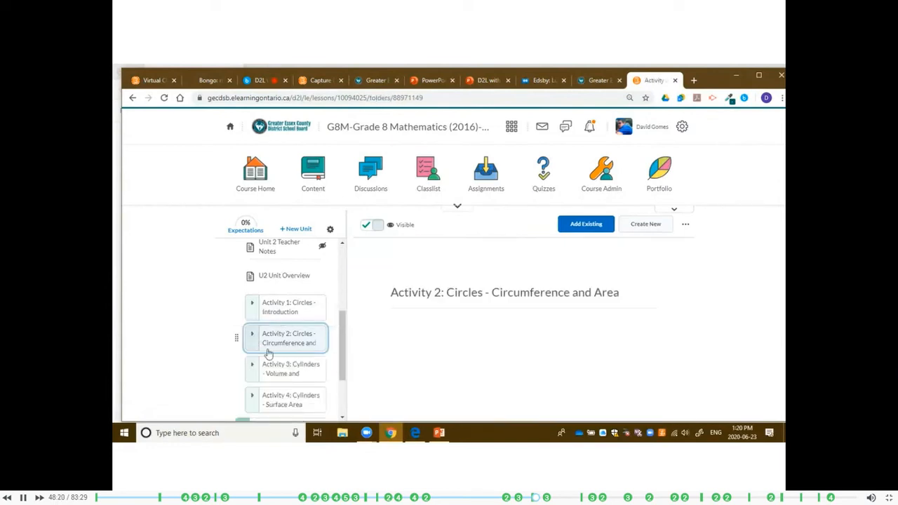
{"action": "left_click", "coordinate": [251, 344]}
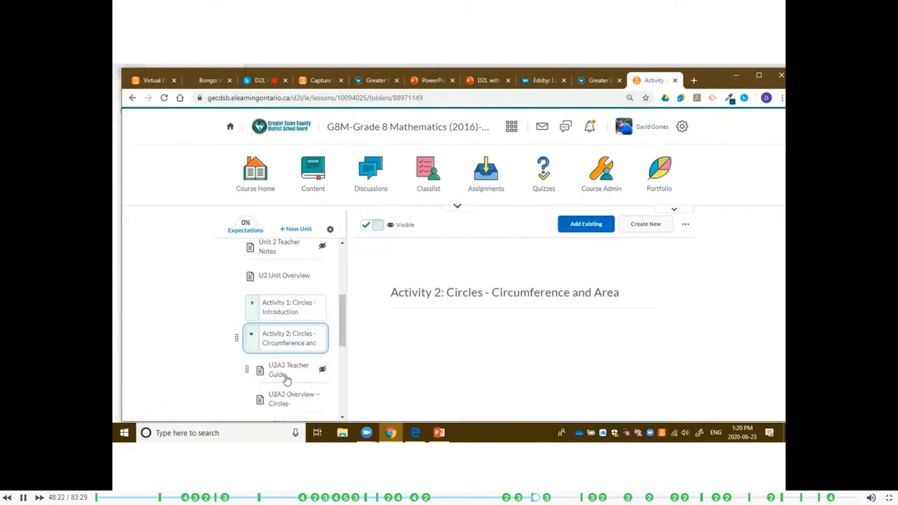
{"action": "scroll", "coordinate": [292, 351], "scroll_direction": "down", "scroll_amount": 2}
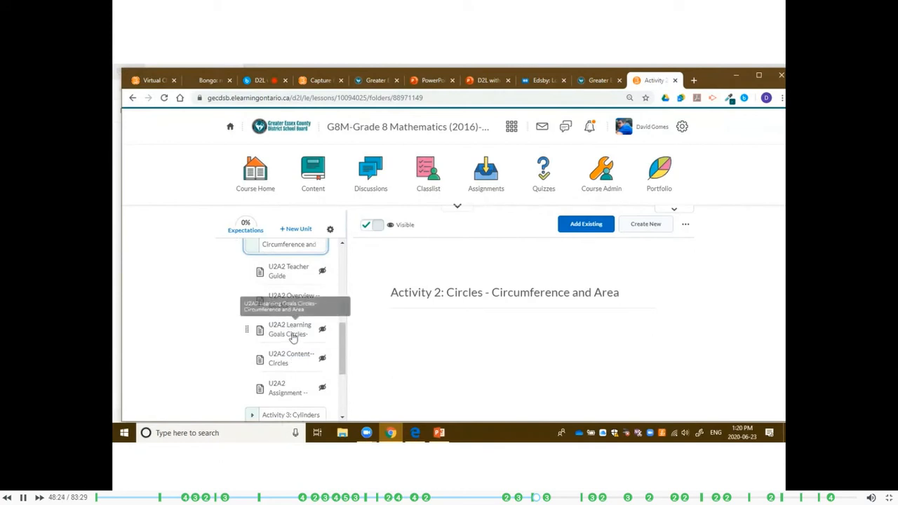
{"action": "left_click", "coordinate": [297, 339]}
{"action": "left_click", "coordinate": [300, 363]}
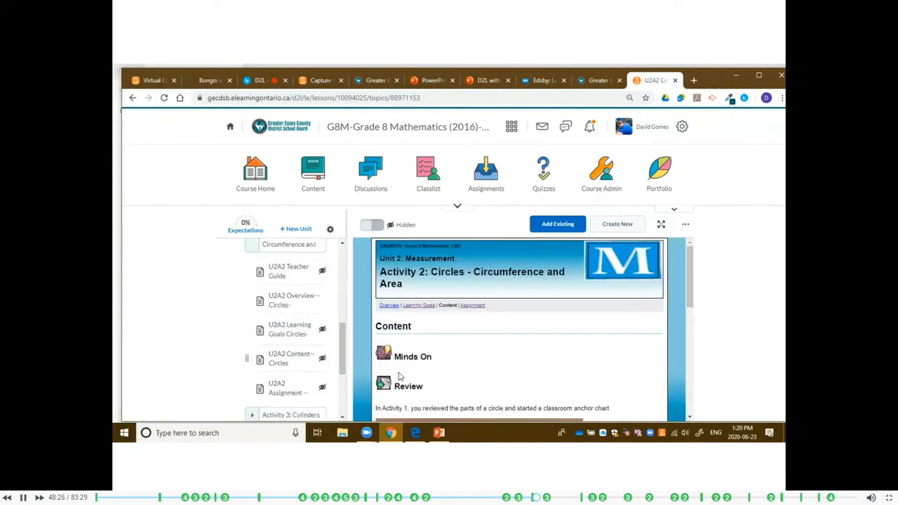
Open the U2A2 Content page on circle circumference and area for editing and look over its Minds On and Review sections.
{"action": "scroll", "coordinate": [509, 344], "scroll_direction": "down", "scroll_amount": 3}
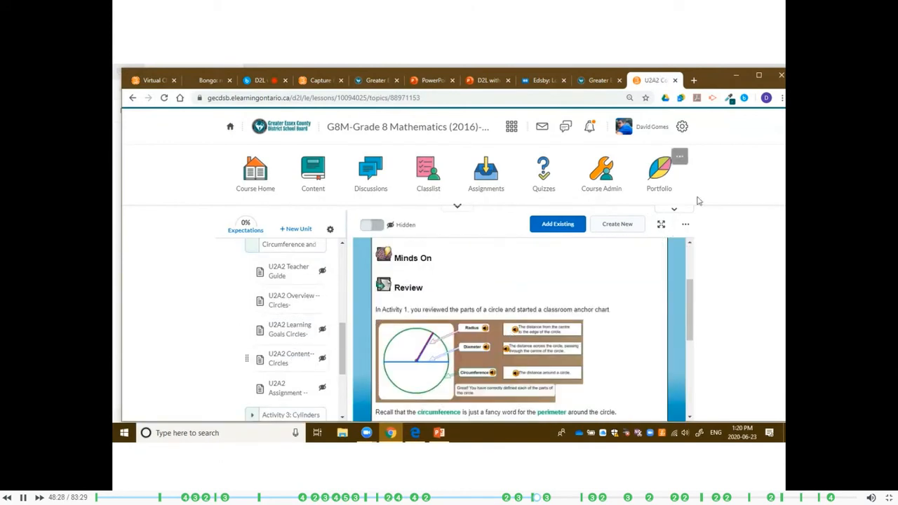
{"action": "left_click", "coordinate": [685, 226]}
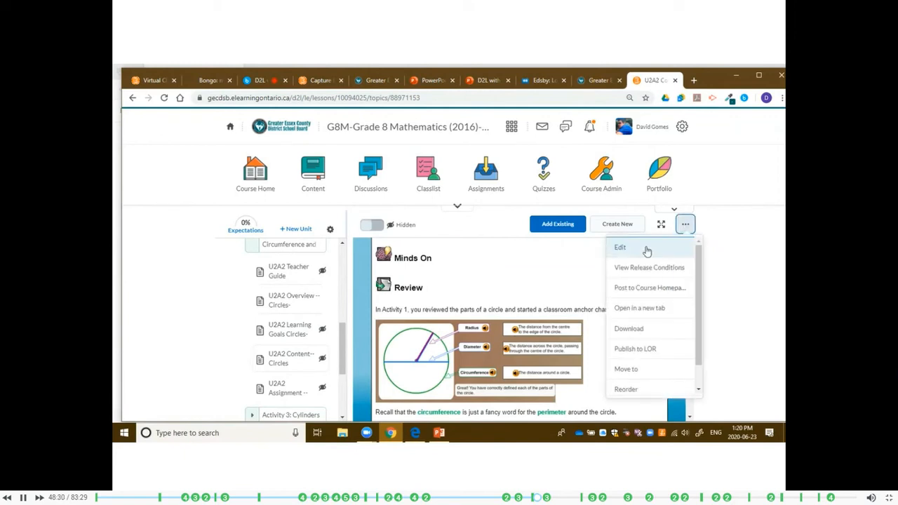
{"action": "left_click", "coordinate": [644, 250]}
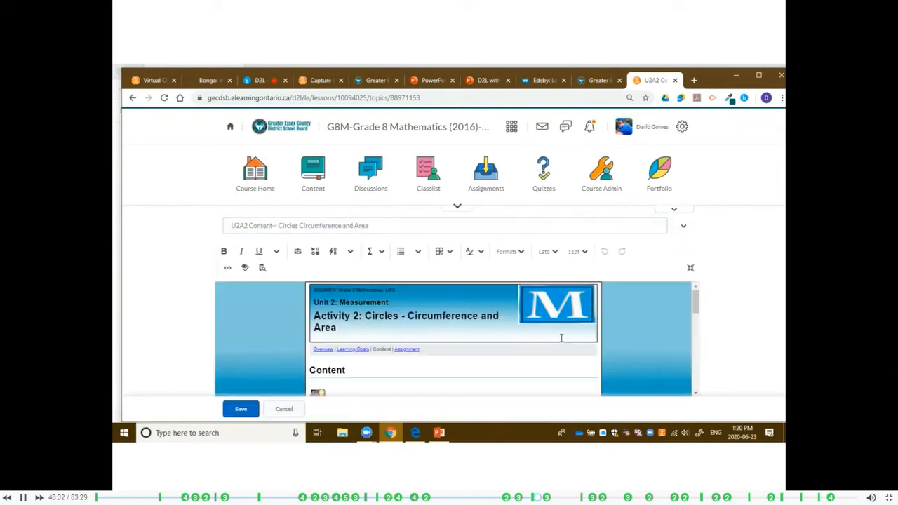
{"action": "scroll", "coordinate": [566, 335], "scroll_direction": "down", "scroll_amount": 4}
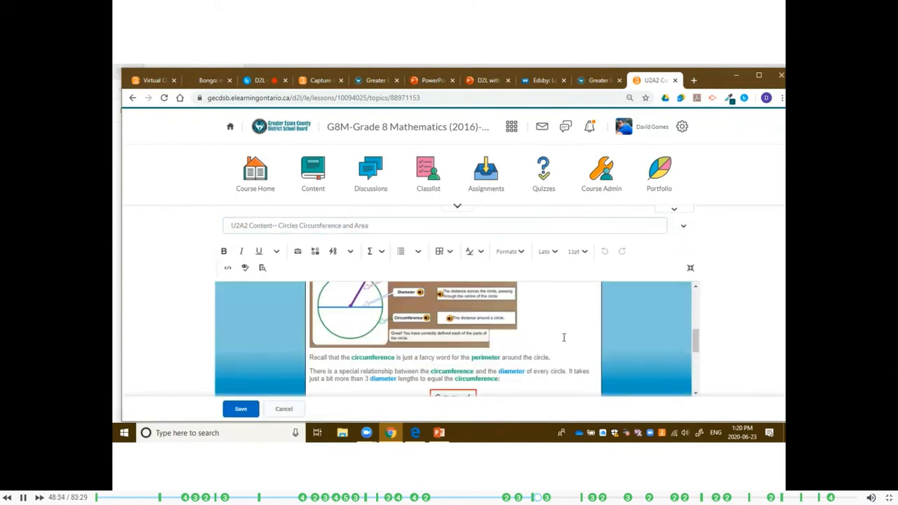
{"action": "scroll", "coordinate": [413, 343], "scroll_direction": "up", "scroll_amount": 5}
Try adding the line "Change this text" below the Minds On heading, and discard the edit.
{"action": "left_click", "coordinate": [400, 351]}
{"action": "key", "text": "Return"}
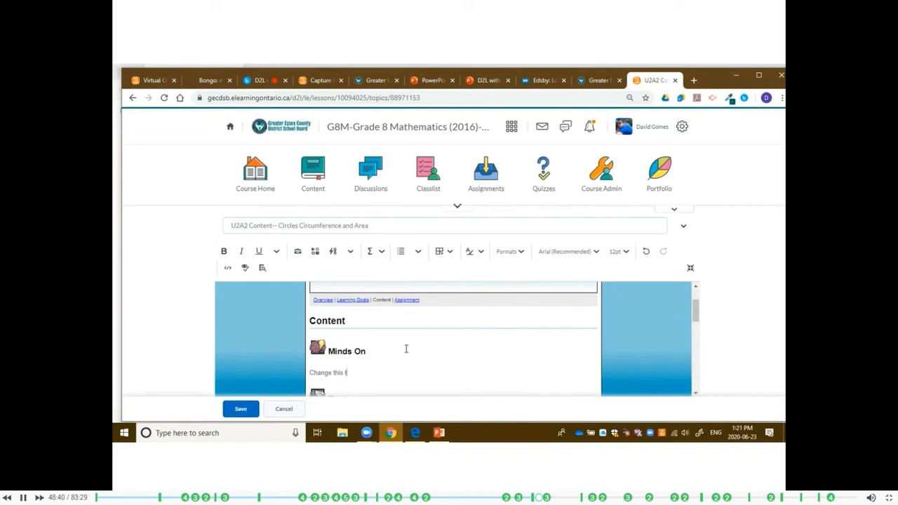
{"action": "scroll", "coordinate": [405, 349], "scroll_direction": "down", "scroll_amount": 2}
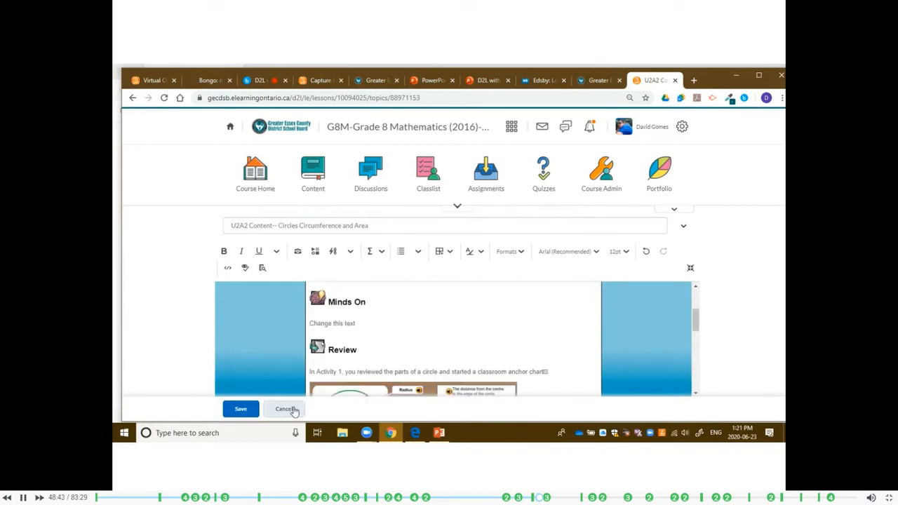
{"action": "left_click", "coordinate": [284, 410]}
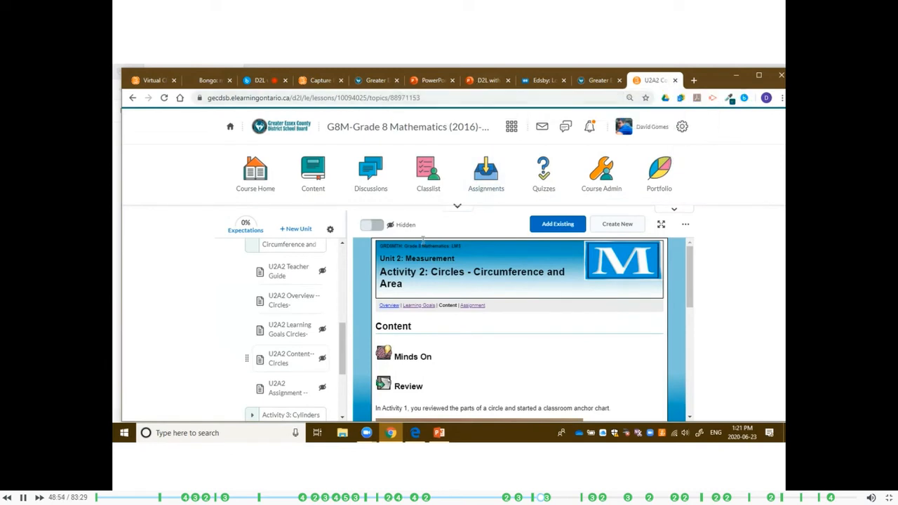
Switch back to the "D2L with Dave - Session #11" virtual classroom.
{"action": "left_click", "coordinate": [270, 84]}
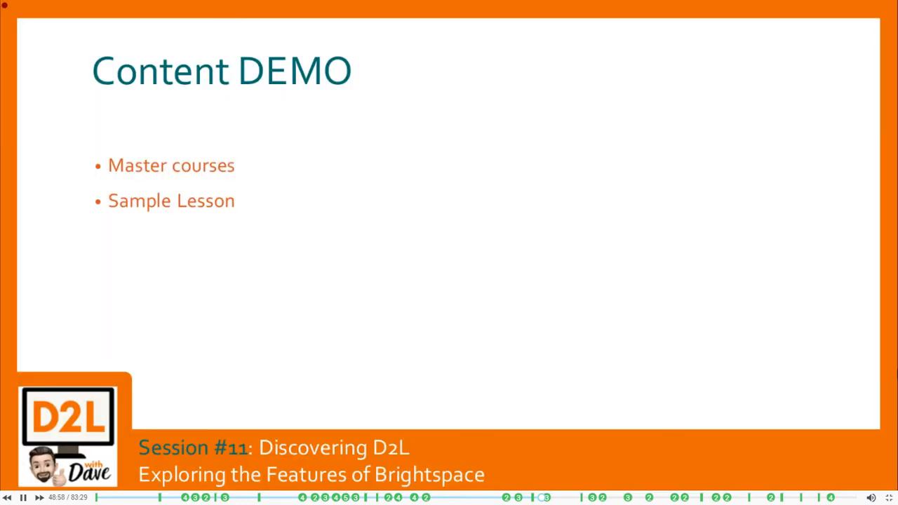
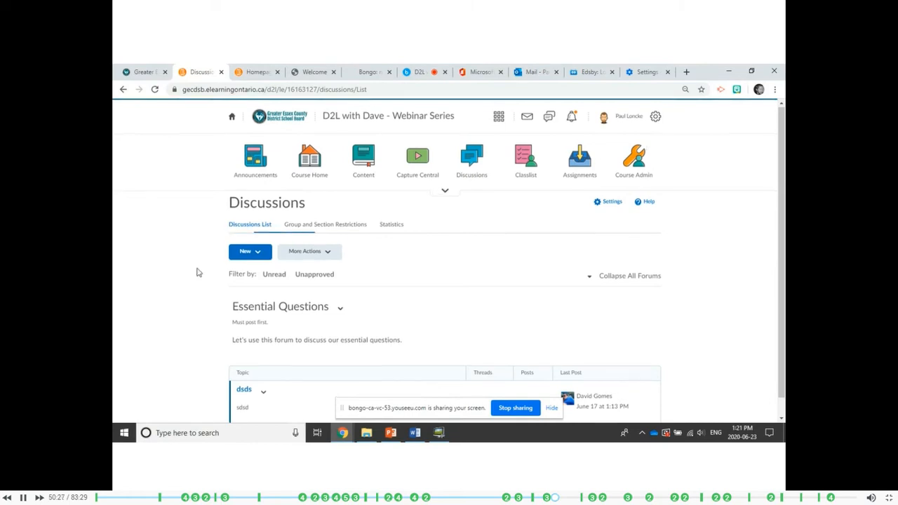
Start a new open discussion topic titled "Title" in the Essential Questions forum.
{"action": "scroll", "coordinate": [189, 275], "scroll_direction": "down", "scroll_amount": 1}
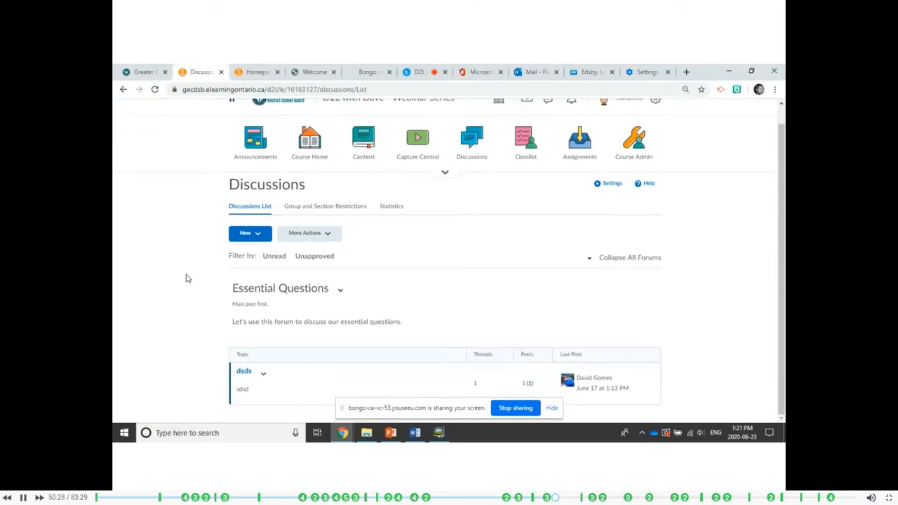
{"action": "left_click", "coordinate": [259, 237]}
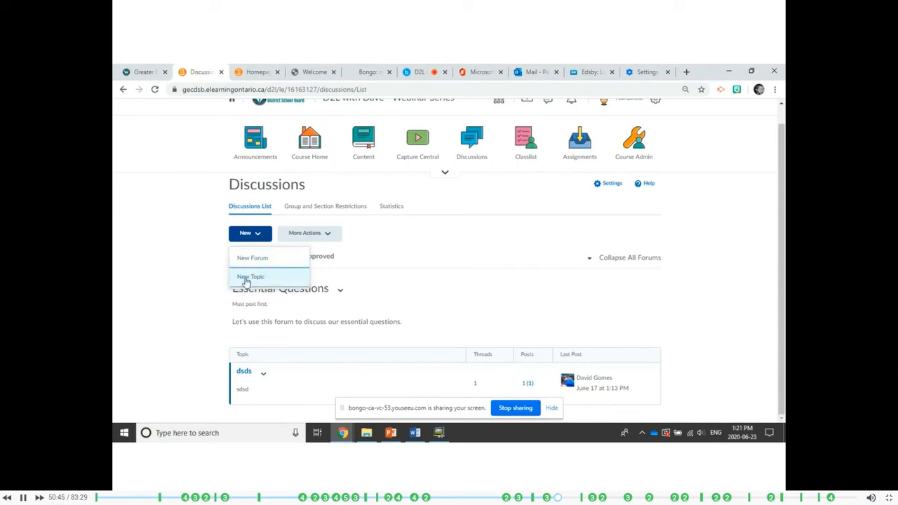
{"action": "left_click", "coordinate": [253, 278]}
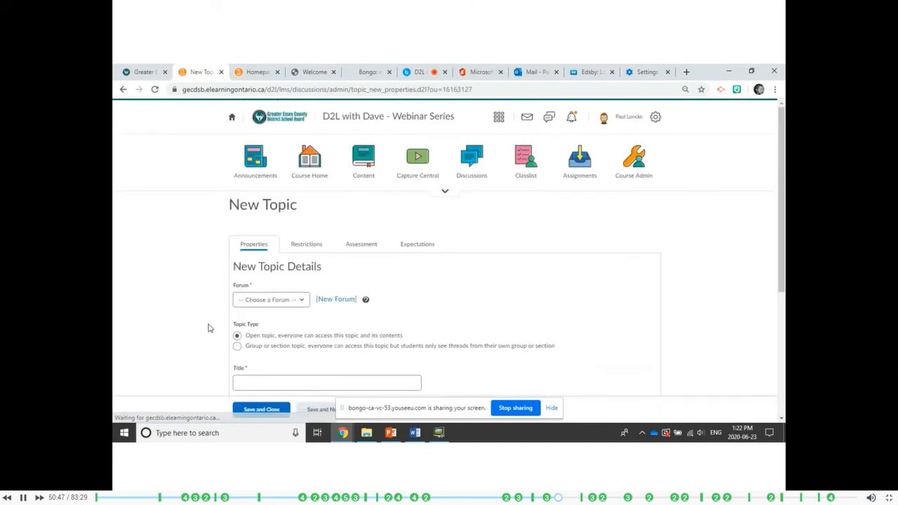
{"action": "scroll", "coordinate": [207, 329], "scroll_direction": "down", "scroll_amount": 2}
{"action": "left_click", "coordinate": [270, 200]}
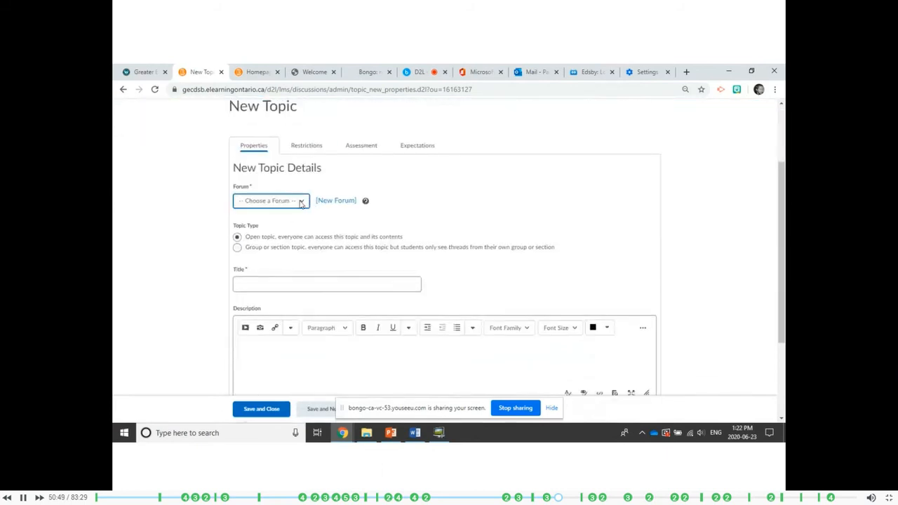
{"action": "left_click", "coordinate": [275, 222]}
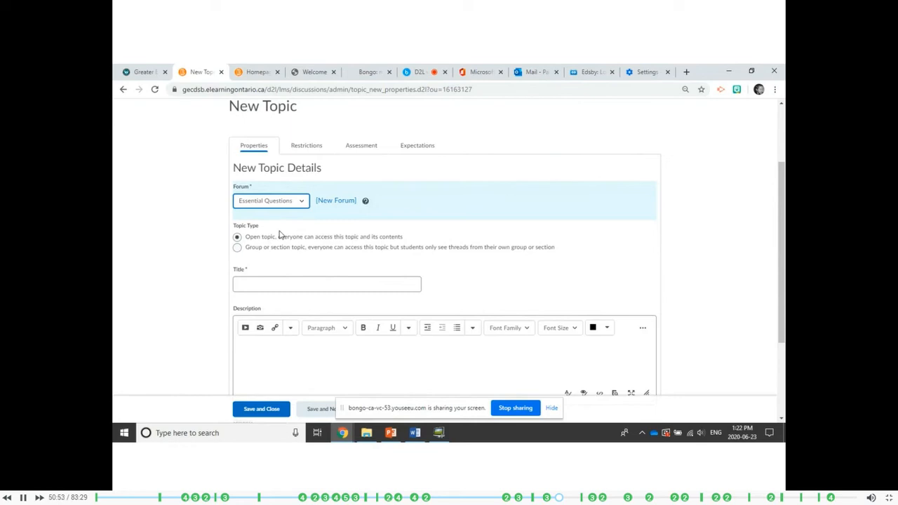
{"action": "left_click", "coordinate": [277, 282]}
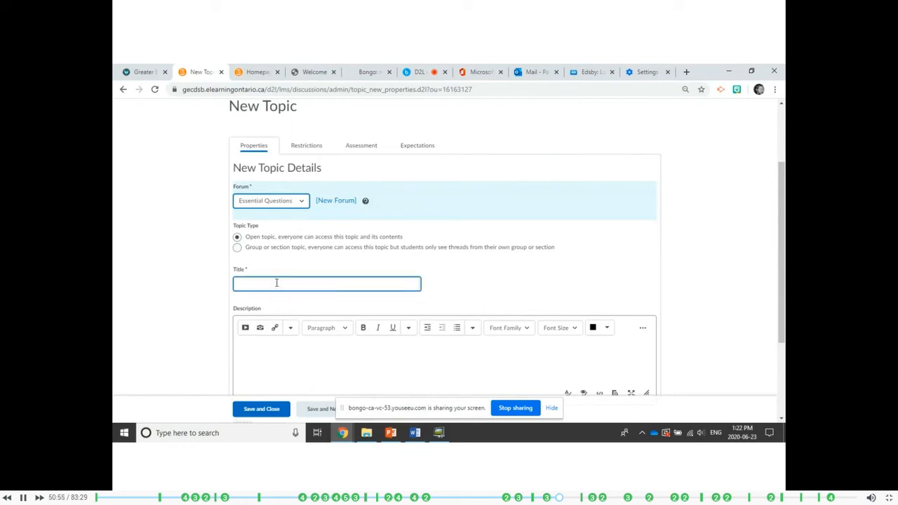
{"action": "type", "text": "Title"}
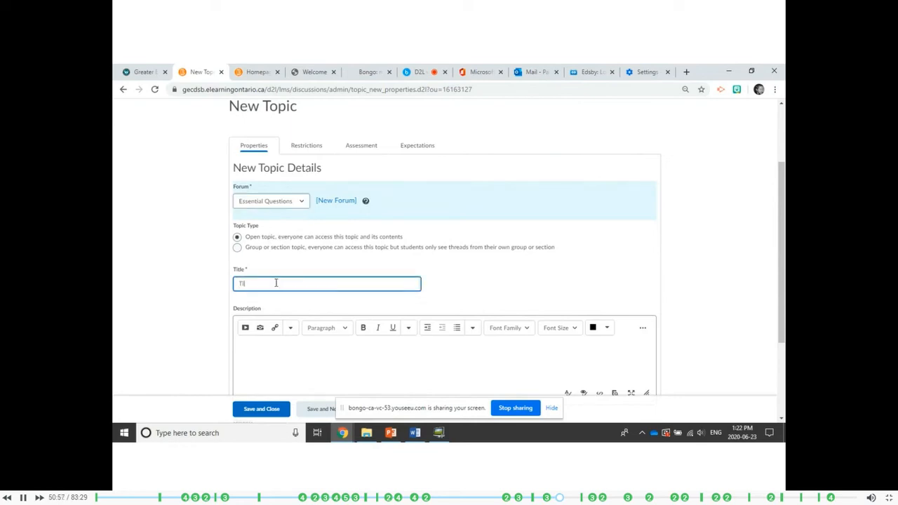
Look over the description editor and post rating schemes, keep No Ratings, and save and close the new topic.
{"action": "scroll", "coordinate": [263, 281], "scroll_direction": "down", "scroll_amount": 2}
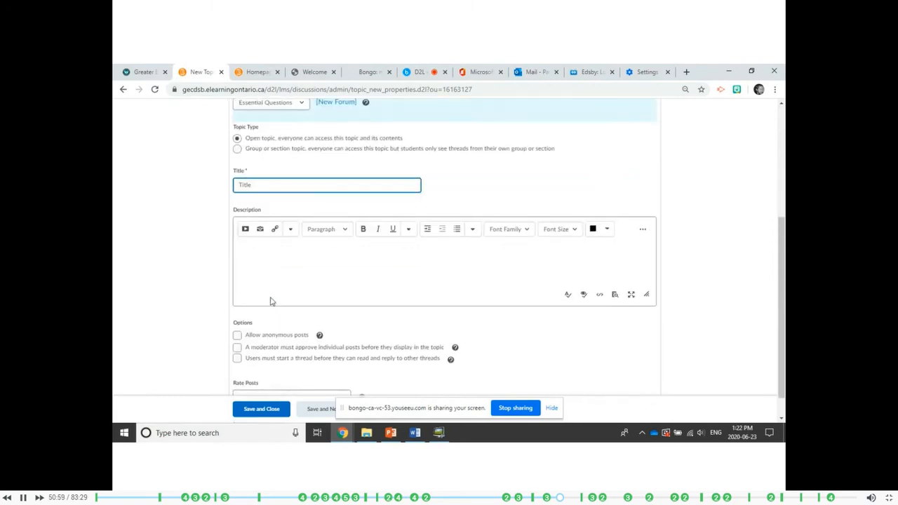
{"action": "left_click", "coordinate": [288, 264]}
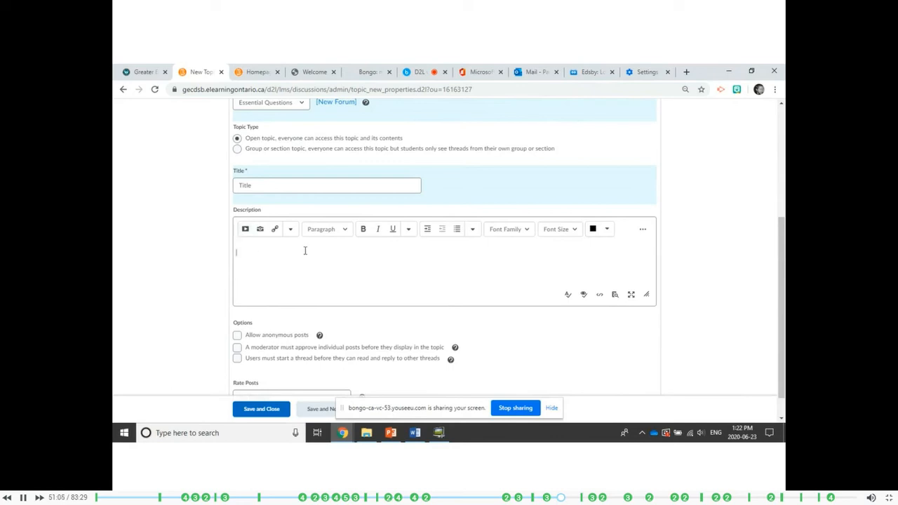
{"action": "left_click", "coordinate": [246, 231]}
{"action": "scroll", "coordinate": [312, 267], "scroll_direction": "down", "scroll_amount": 1}
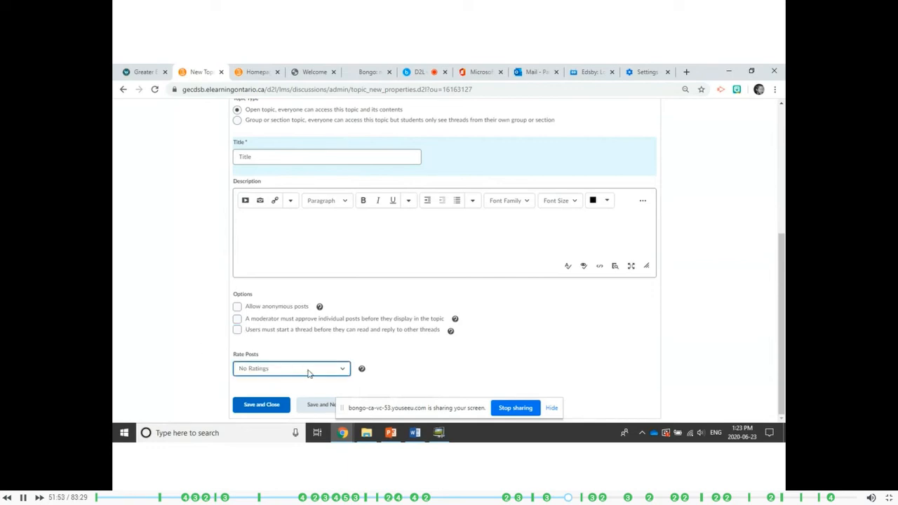
{"action": "left_click", "coordinate": [345, 372]}
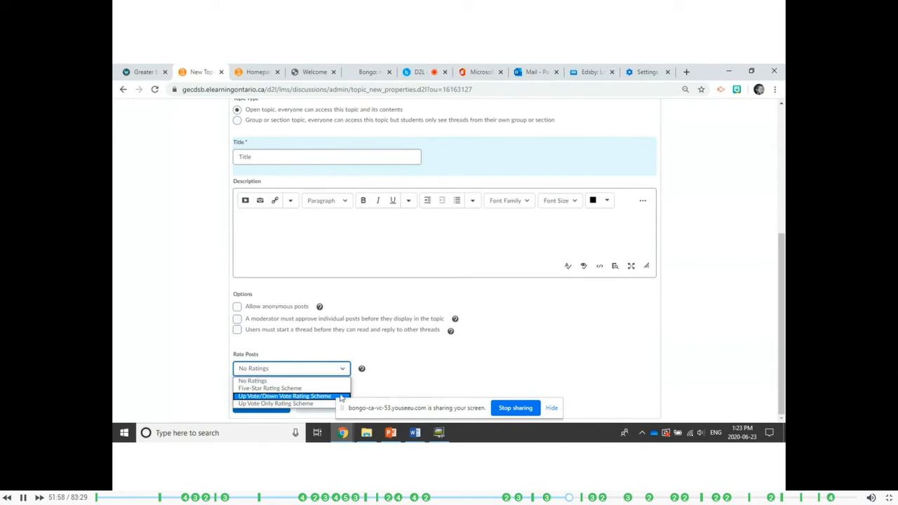
{"action": "left_click", "coordinate": [375, 387]}
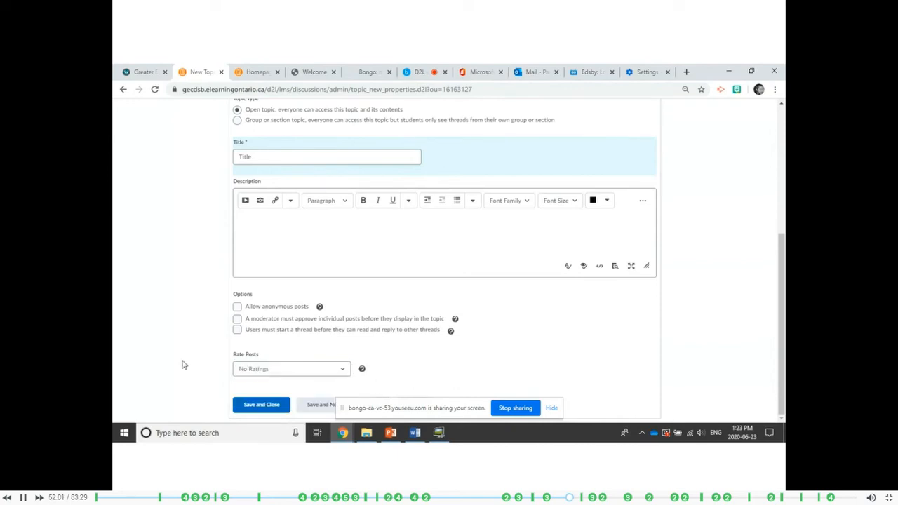
{"action": "left_click", "coordinate": [262, 407]}
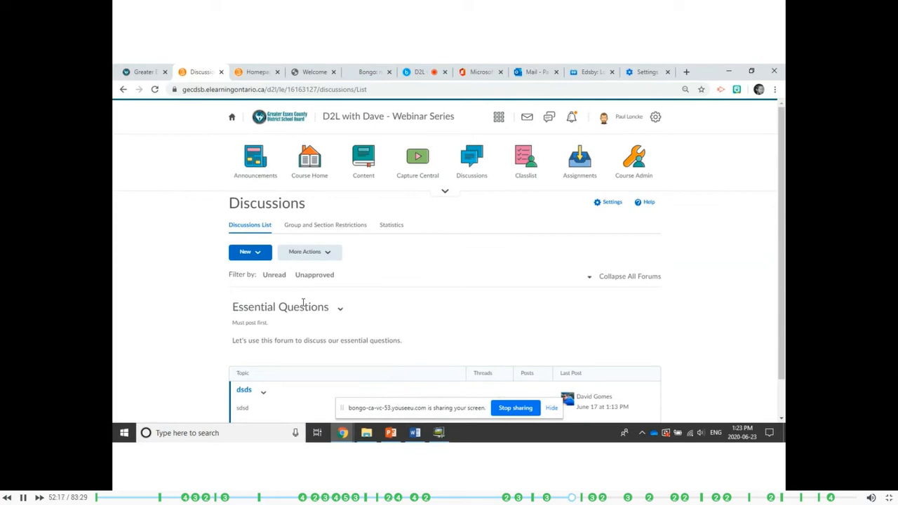
Go through the course home to course administration and open the Groups management page.
{"action": "left_click", "coordinate": [310, 181]}
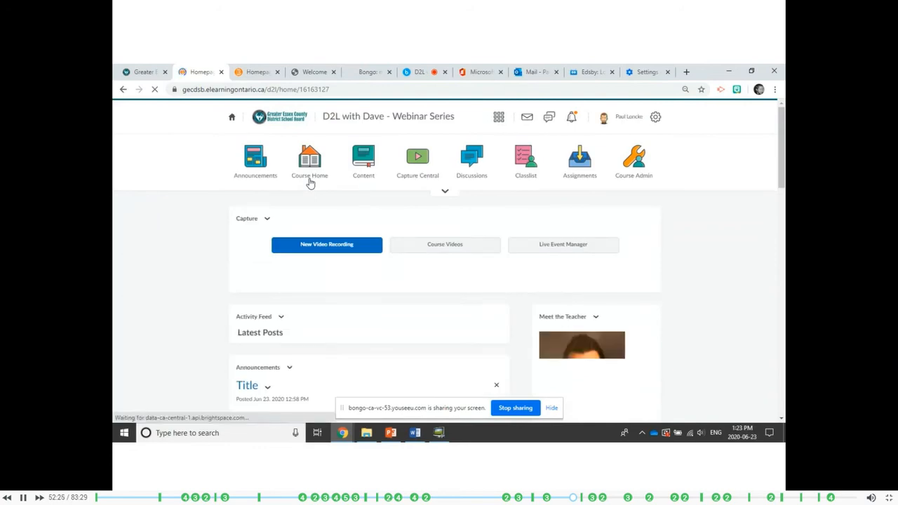
{"action": "left_click", "coordinate": [625, 179]}
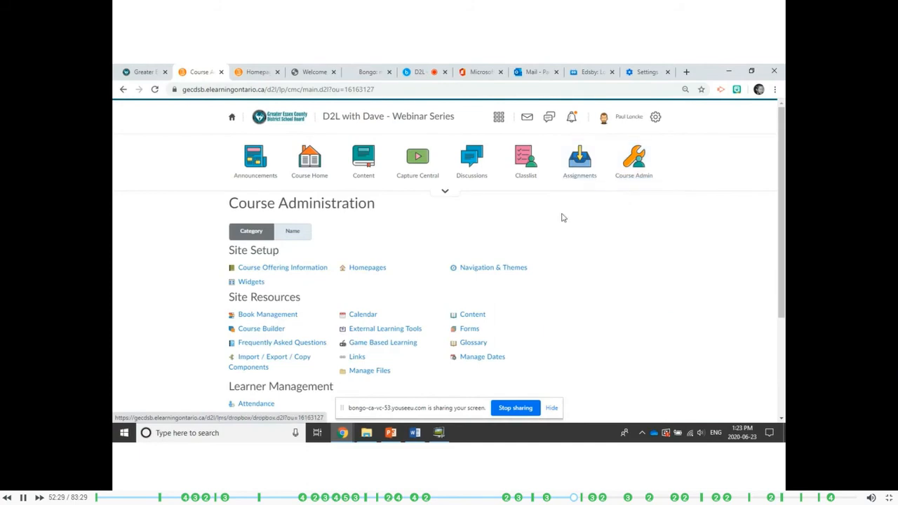
{"action": "scroll", "coordinate": [491, 320], "scroll_direction": "down", "scroll_amount": 3}
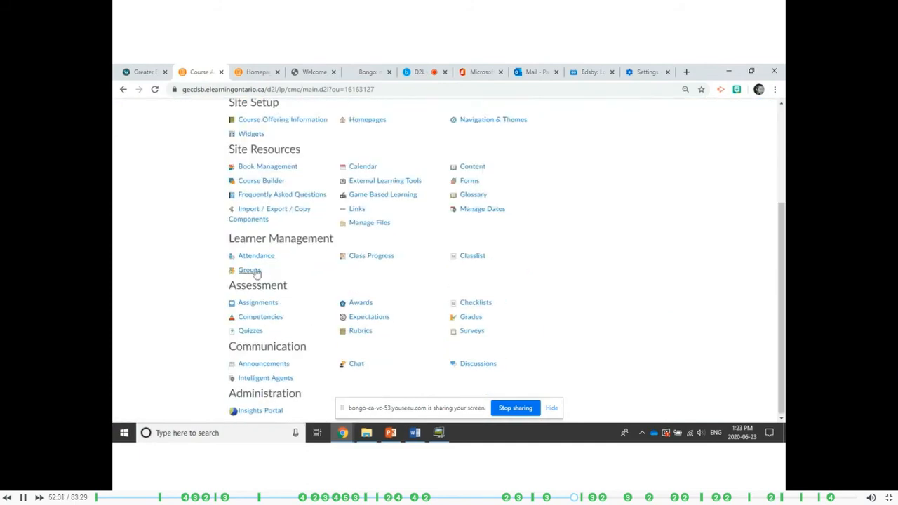
{"action": "left_click", "coordinate": [249, 271]}
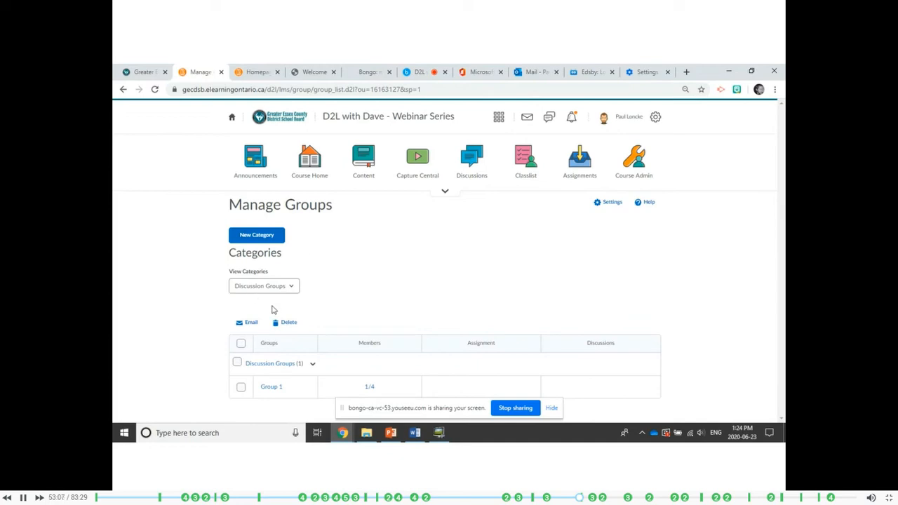
Start a new group category named "Partners".
{"action": "left_click", "coordinate": [257, 236]}
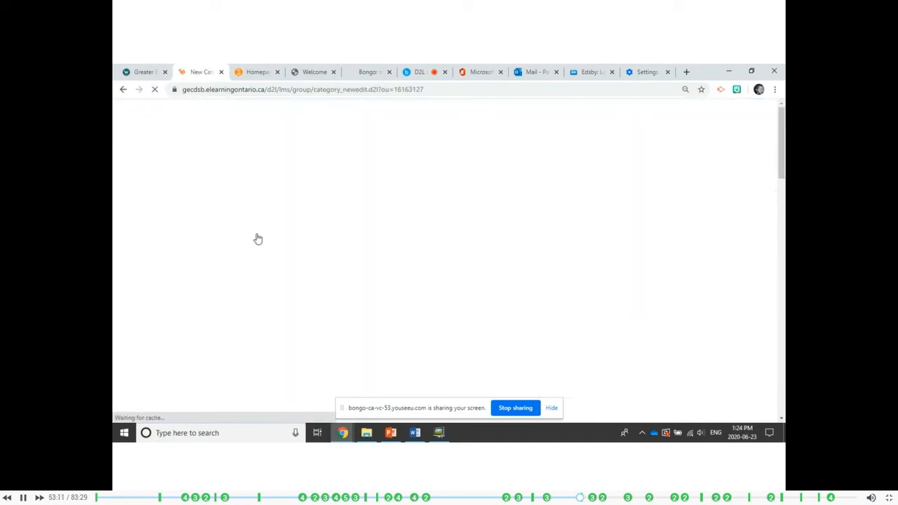
{"action": "left_click", "coordinate": [279, 265]}
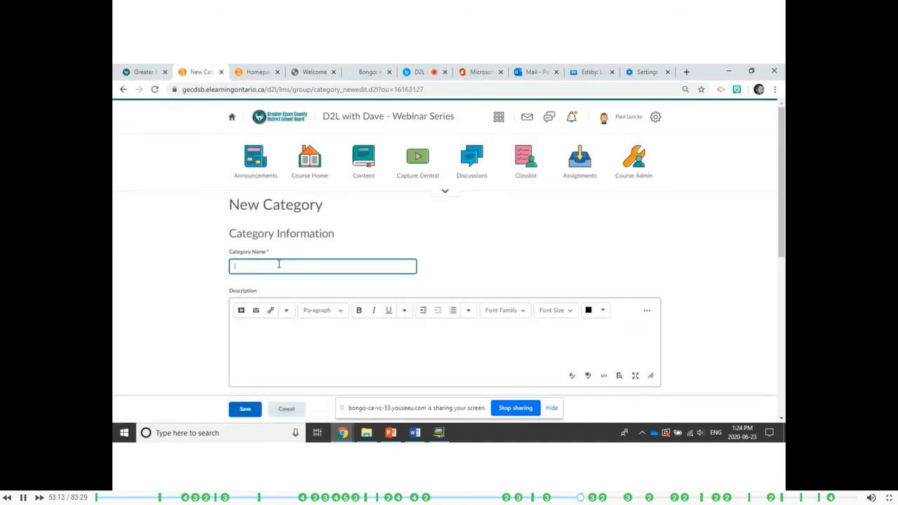
{"action": "type", "text": "Paern"}
{"action": "key", "text": "BackSpace"}
{"action": "key", "text": "BackSpace"}
{"action": "type", "text": "tners"}
{"action": "scroll", "coordinate": [245, 288], "scroll_direction": "down", "scroll_amount": 3}
{"action": "scroll", "coordinate": [213, 291], "scroll_direction": "down", "scroll_amount": 2}
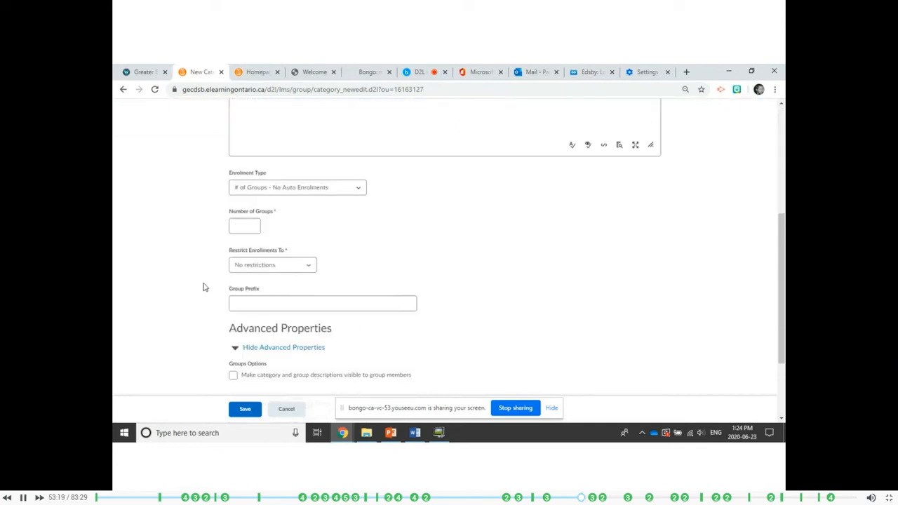
Review the group enrolment types and additional options, and try to save the category without a number of groups.
{"action": "left_click", "coordinate": [269, 235]}
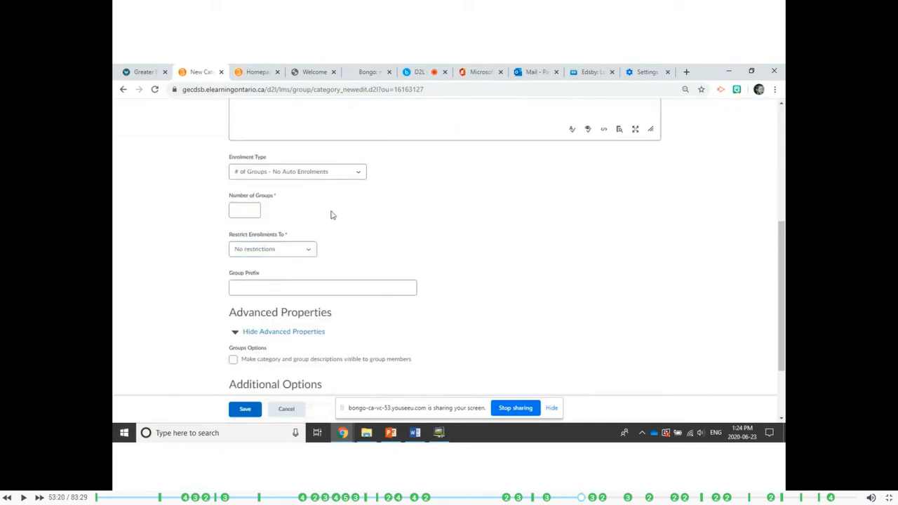
{"action": "scroll", "coordinate": [343, 214], "scroll_direction": "up", "scroll_amount": 1}
{"action": "left_click", "coordinate": [358, 221]}
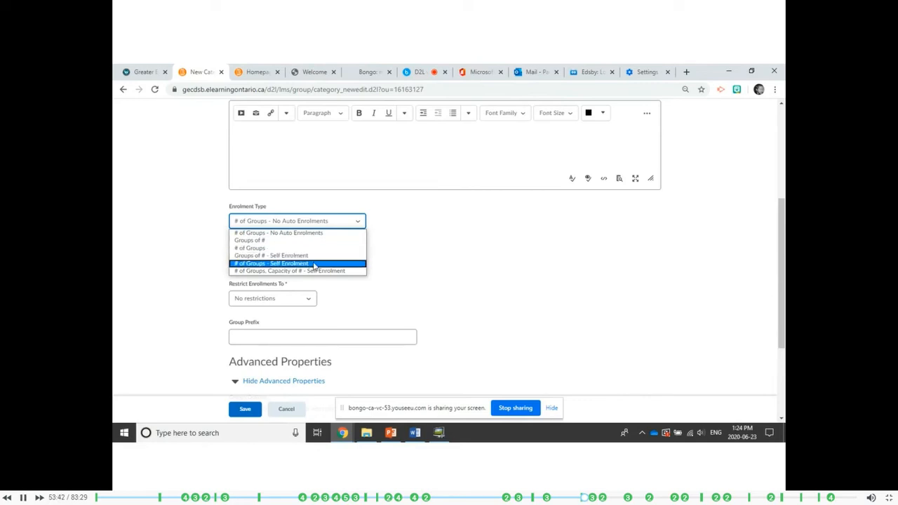
{"action": "left_click", "coordinate": [394, 265]}
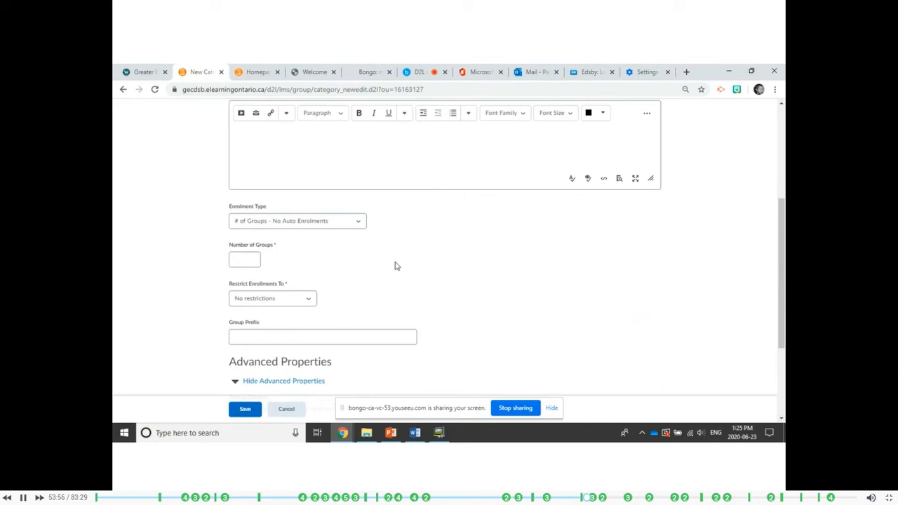
{"action": "scroll", "coordinate": [186, 293], "scroll_direction": "down", "scroll_amount": 2}
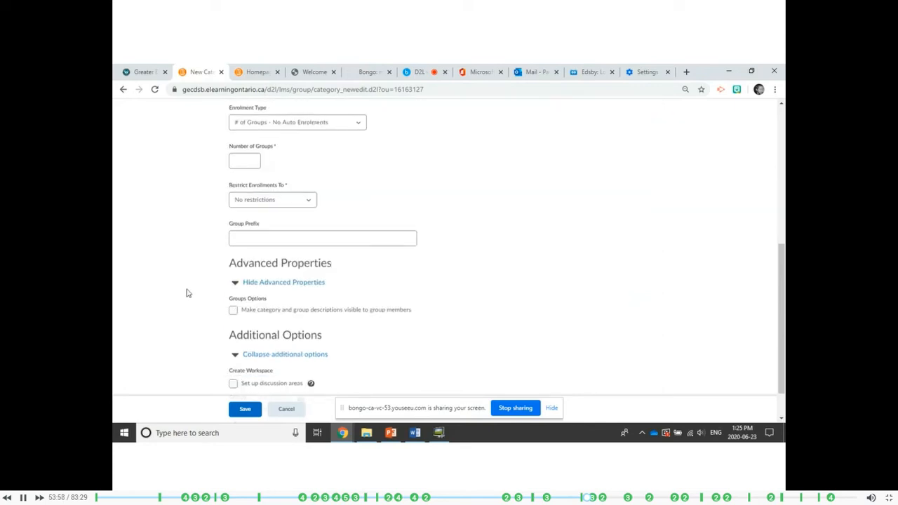
{"action": "scroll", "coordinate": [197, 284], "scroll_direction": "down", "scroll_amount": 1}
{"action": "left_click", "coordinate": [245, 405]}
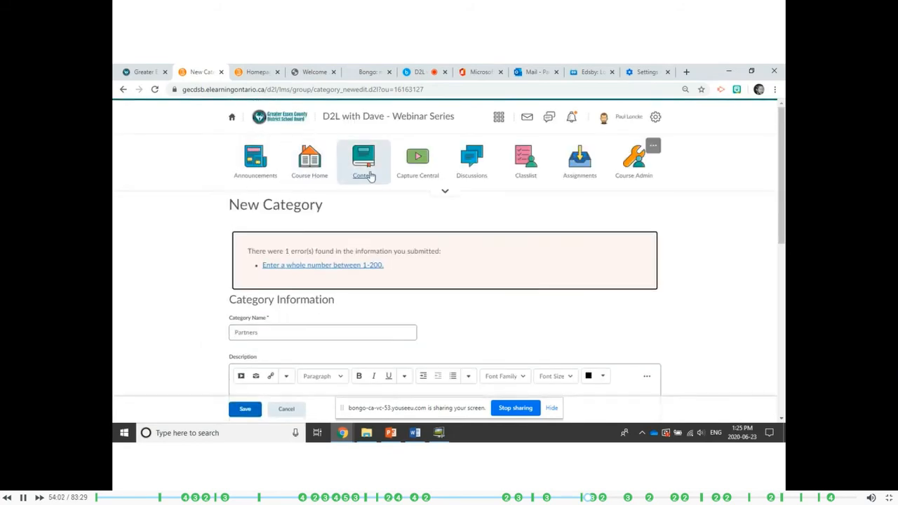
Open a blank new topic form in Discussions and look over its properties and posting options.
{"action": "left_click", "coordinate": [473, 181]}
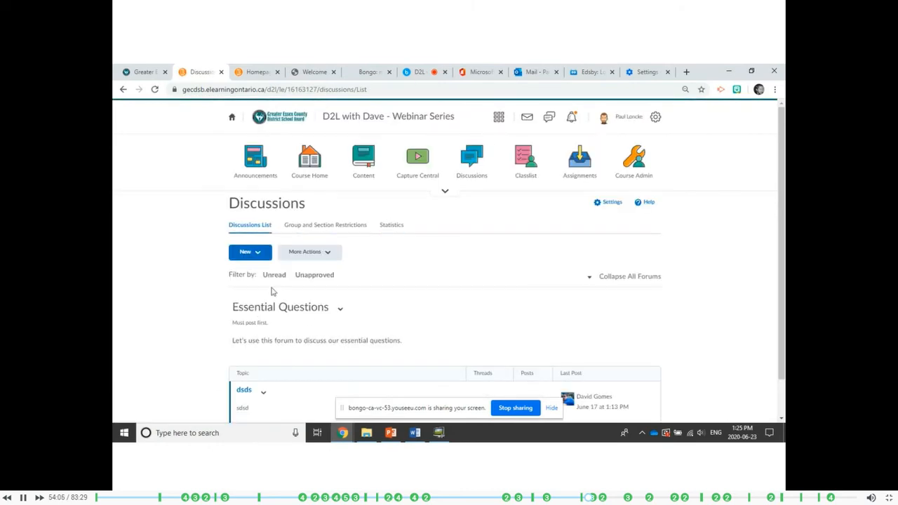
{"action": "left_click", "coordinate": [254, 253]}
{"action": "left_click", "coordinate": [258, 296]}
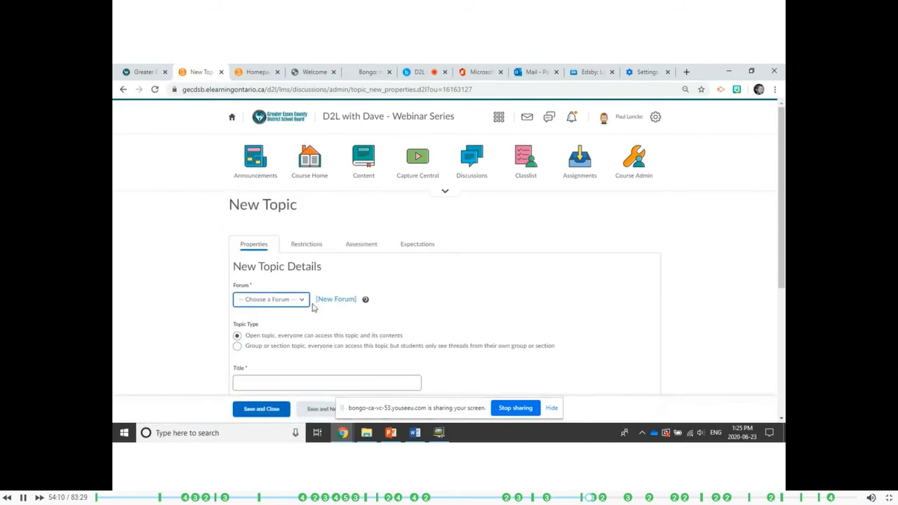
{"action": "scroll", "coordinate": [312, 308], "scroll_direction": "down", "scroll_amount": 3}
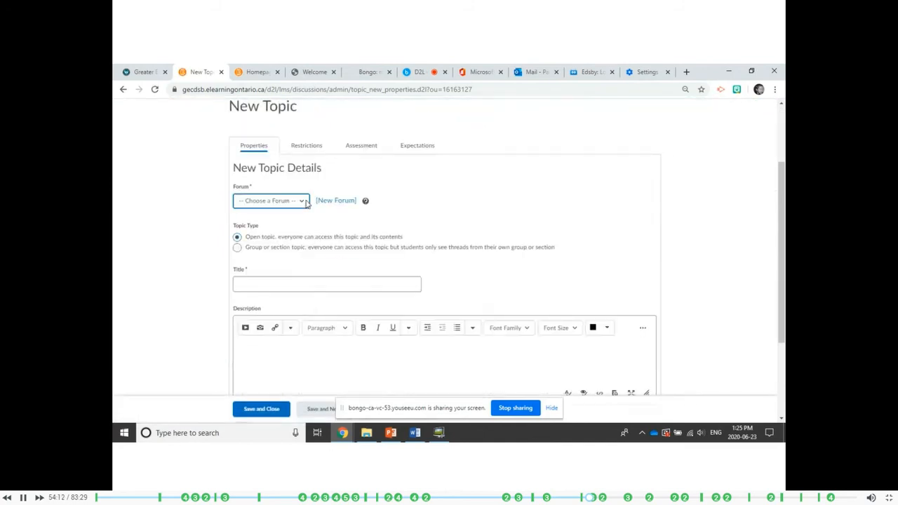
{"action": "scroll", "coordinate": [301, 210], "scroll_direction": "down", "scroll_amount": 3}
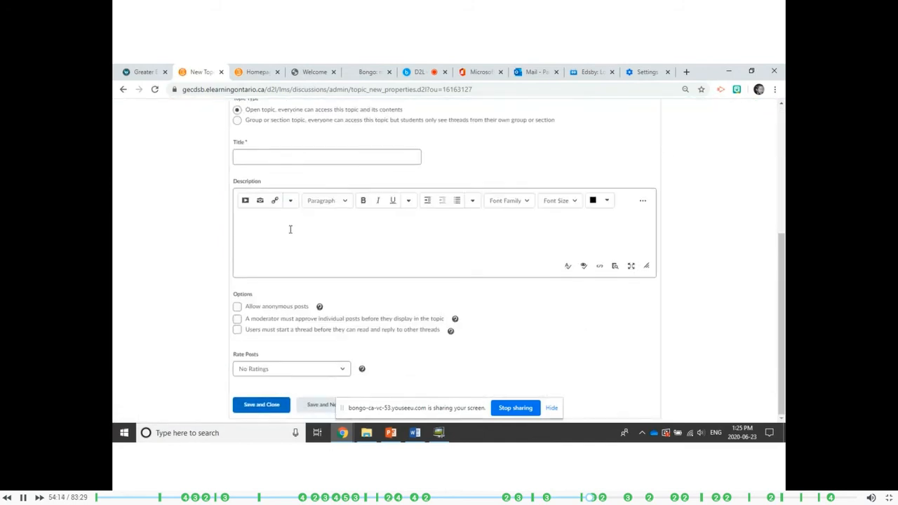
{"action": "scroll", "coordinate": [295, 234], "scroll_direction": "up", "scroll_amount": 5}
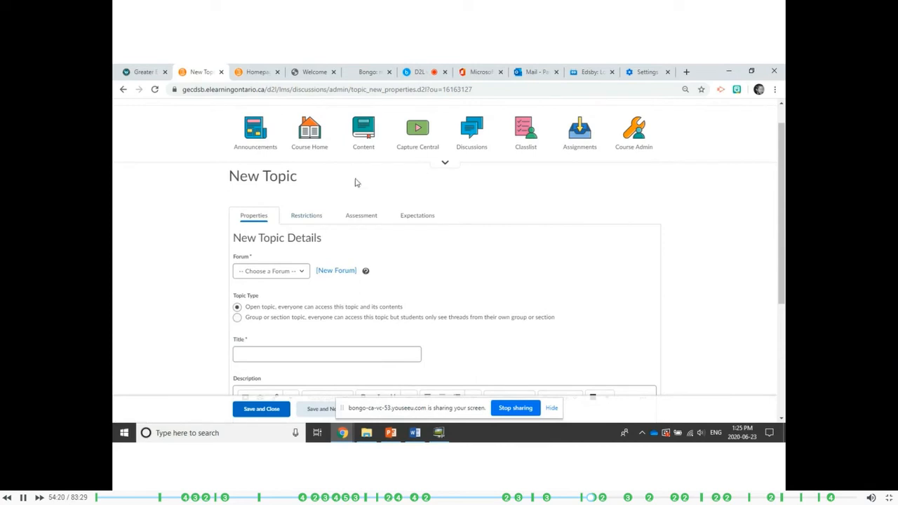
Return to the discussions list, open the dsds topic, and view its "Opening Remarks in Support" video thread and replies area.
{"action": "left_click", "coordinate": [464, 151]}
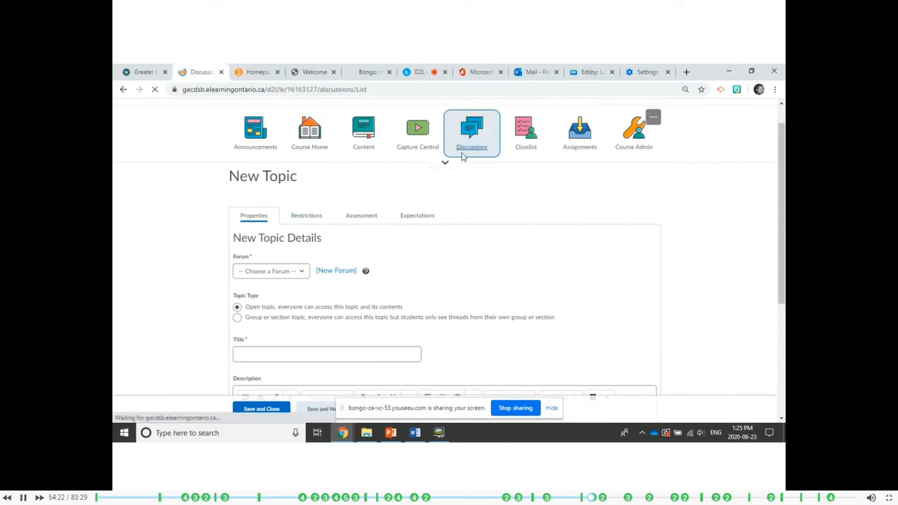
{"action": "scroll", "coordinate": [264, 274], "scroll_direction": "down", "scroll_amount": 1}
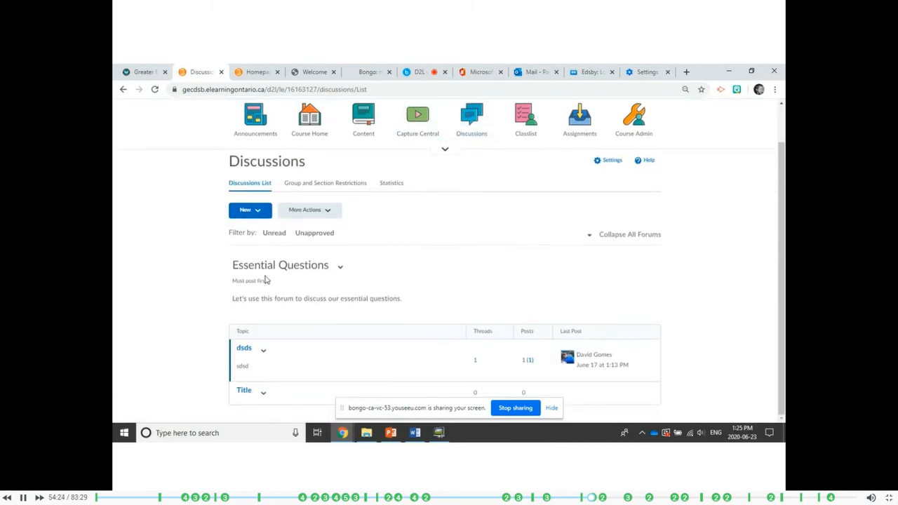
{"action": "left_click", "coordinate": [245, 351]}
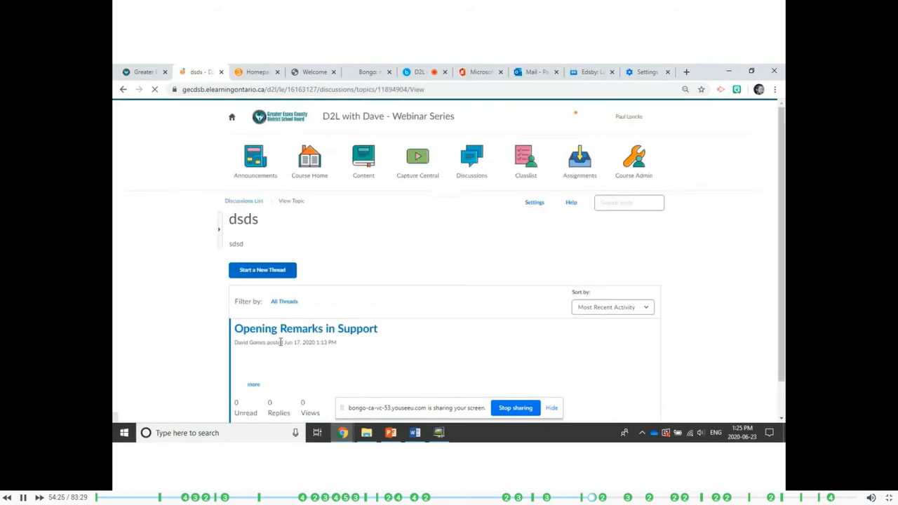
{"action": "scroll", "coordinate": [486, 264], "scroll_direction": "down", "scroll_amount": 1}
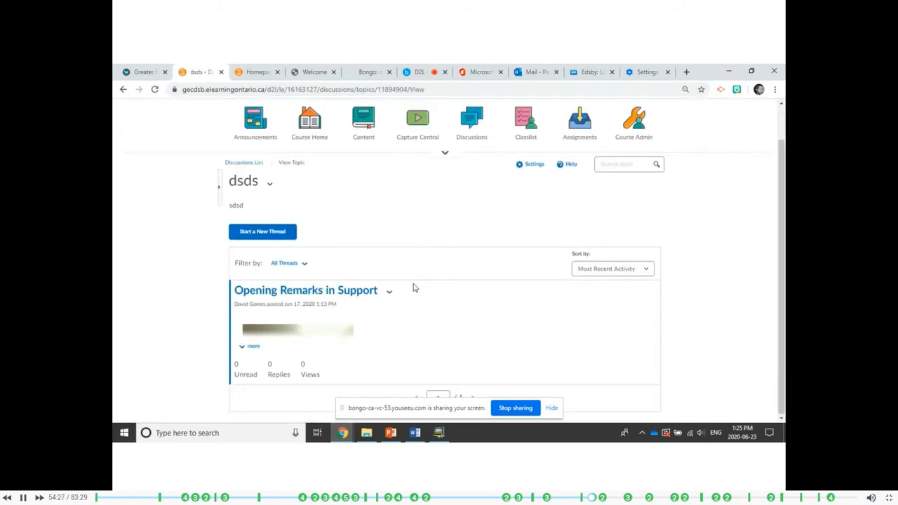
{"action": "left_click", "coordinate": [301, 300]}
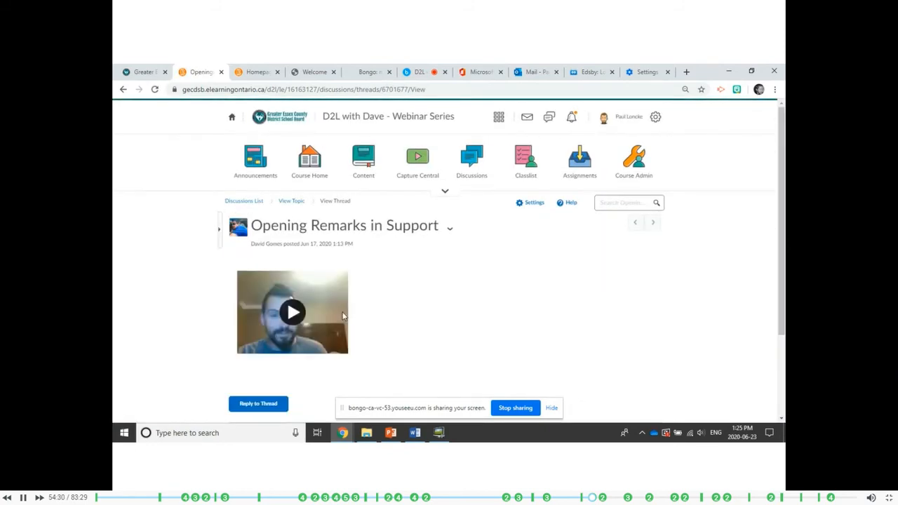
{"action": "scroll", "coordinate": [392, 303], "scroll_direction": "down", "scroll_amount": 2}
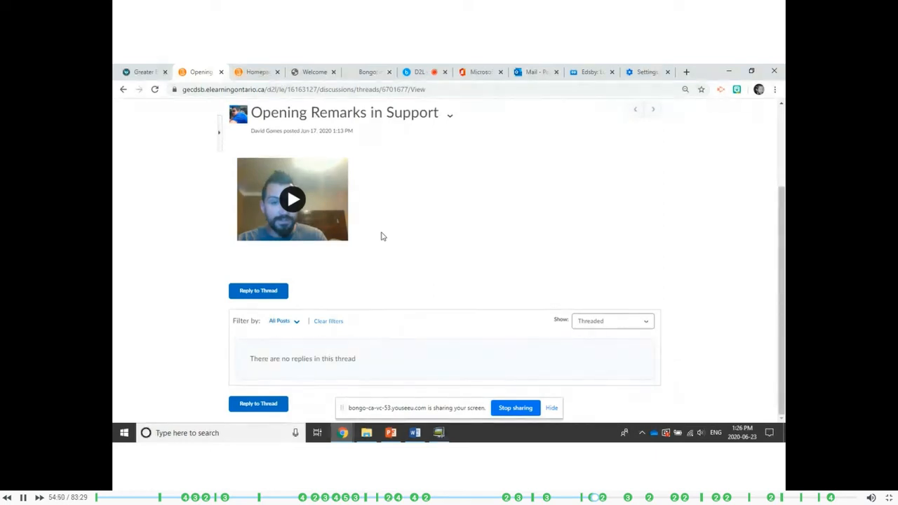
{"action": "scroll", "coordinate": [382, 236], "scroll_direction": "up", "scroll_amount": 3}
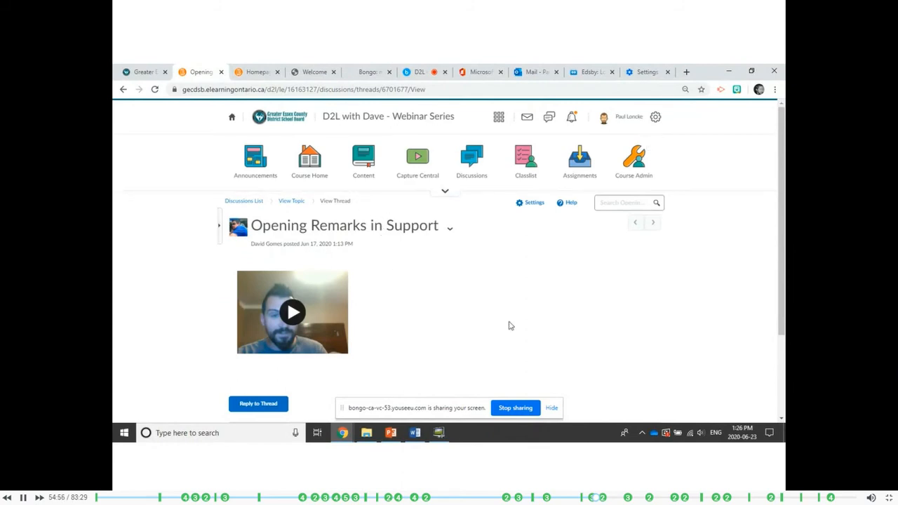
Switch to the "D2L with Dave - Session #11" virtual classroom to check the public chat.
{"action": "left_click", "coordinate": [419, 72]}
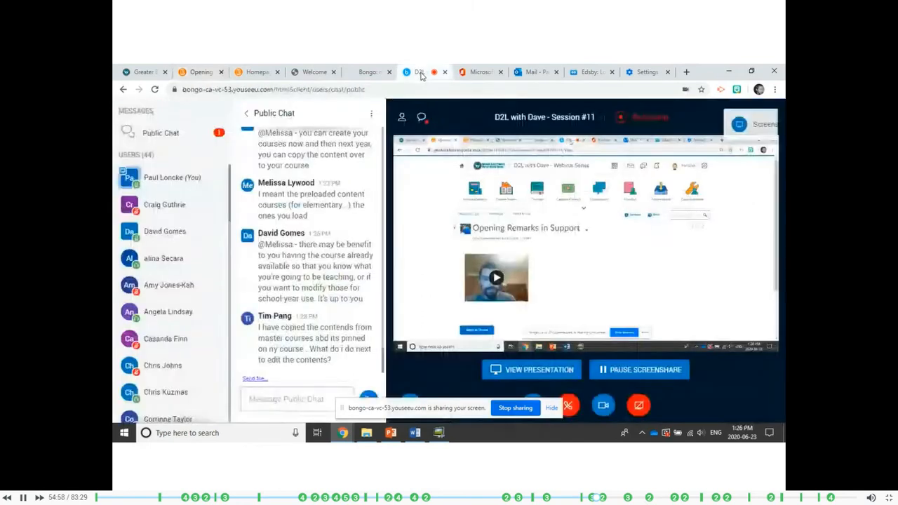
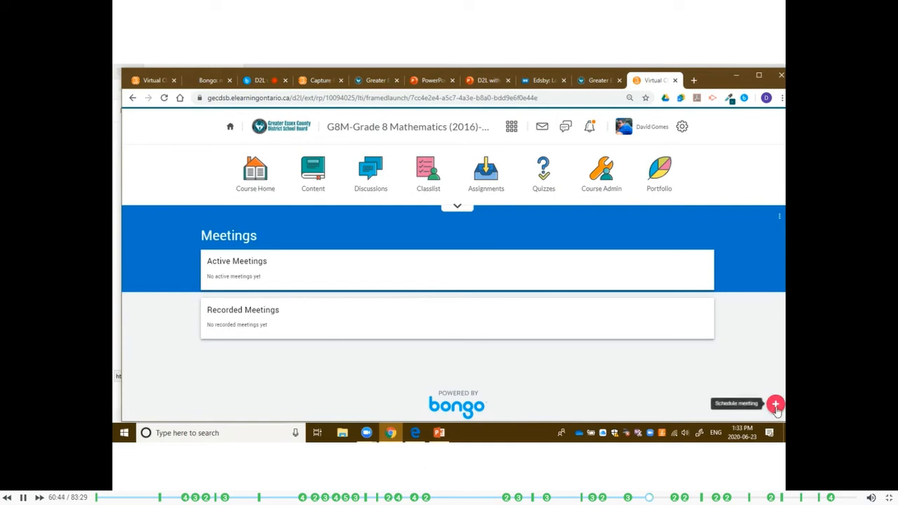
Start scheduling a meeting titled "D2L with Dave - Session #11" and set its date to June 25, 2020.
{"action": "left_click", "coordinate": [775, 404]}
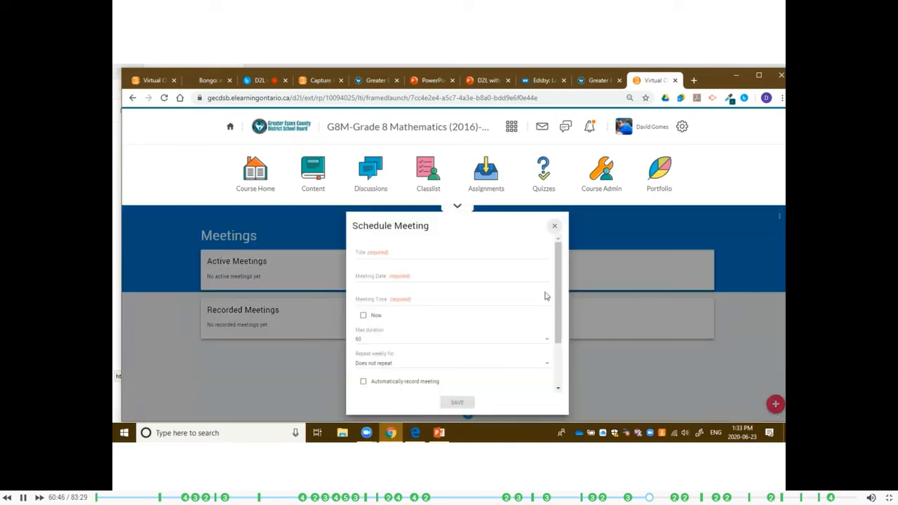
{"action": "left_click", "coordinate": [401, 252]}
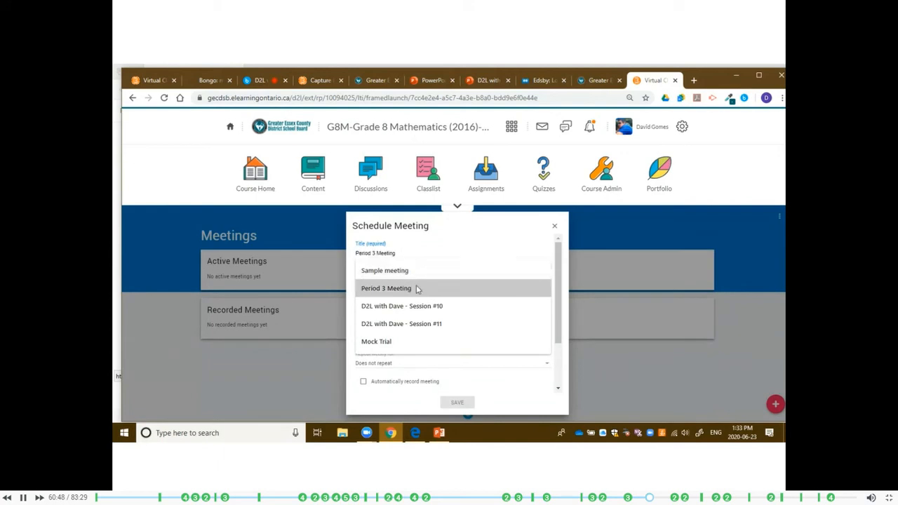
{"action": "left_click", "coordinate": [425, 324]}
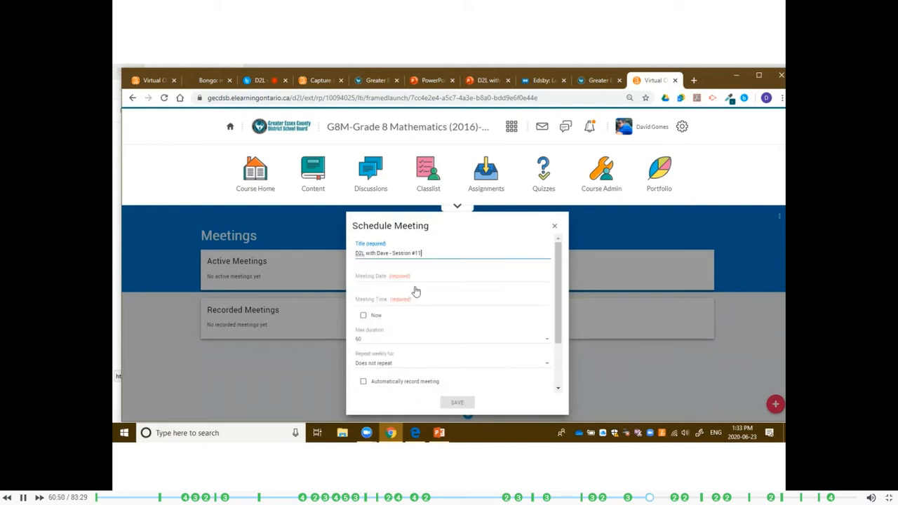
{"action": "left_click", "coordinate": [370, 280]}
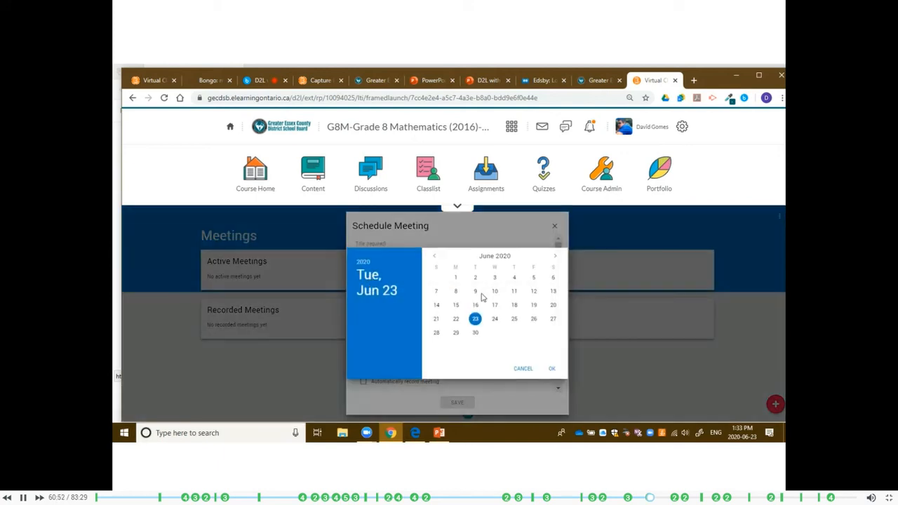
{"action": "left_click", "coordinate": [515, 320]}
{"action": "left_click", "coordinate": [551, 369]}
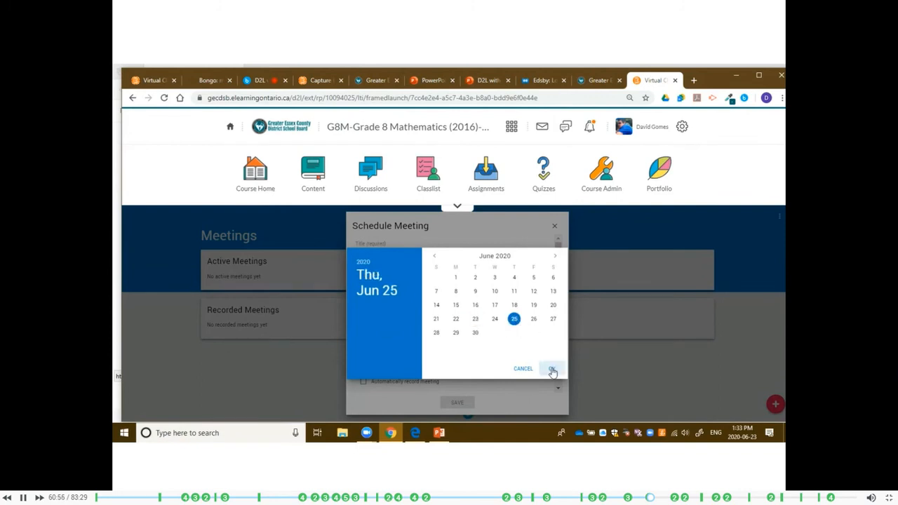
Set the meeting time to 4:00 PM.
{"action": "left_click", "coordinate": [382, 303]}
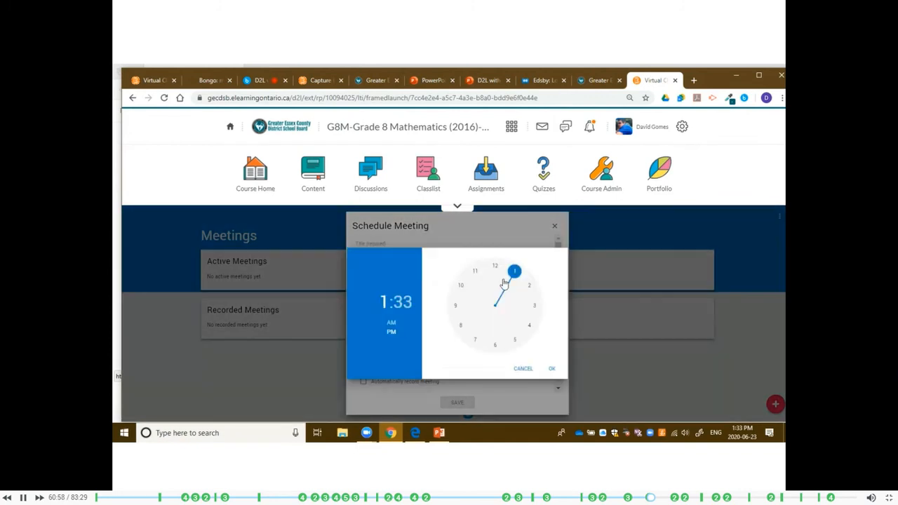
{"action": "left_click", "coordinate": [531, 323]}
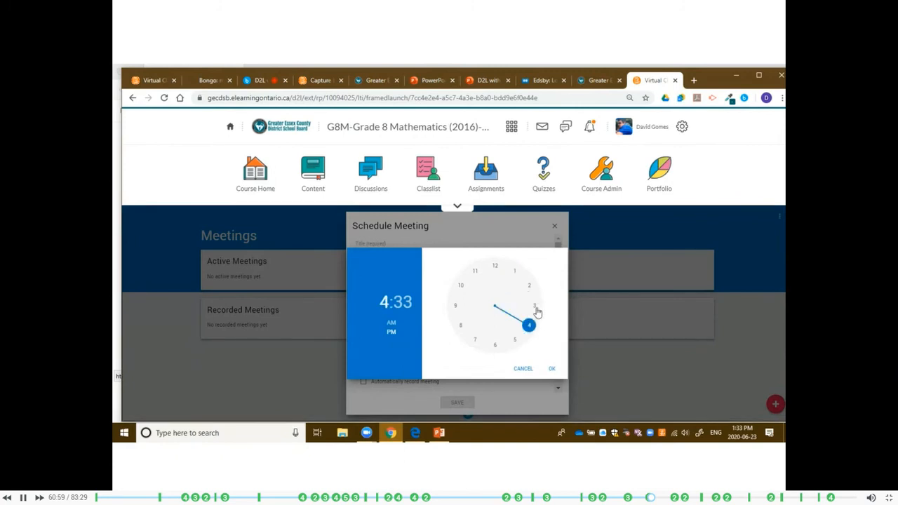
{"action": "left_click", "coordinate": [402, 303]}
{"action": "left_click_drag", "start_coordinate": [497, 347], "coordinate": [495, 274]}
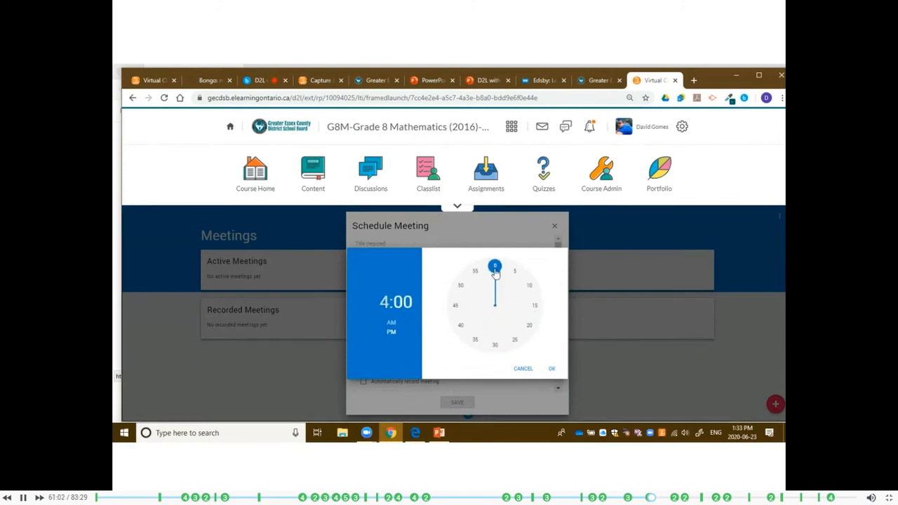
{"action": "left_click", "coordinate": [554, 367]}
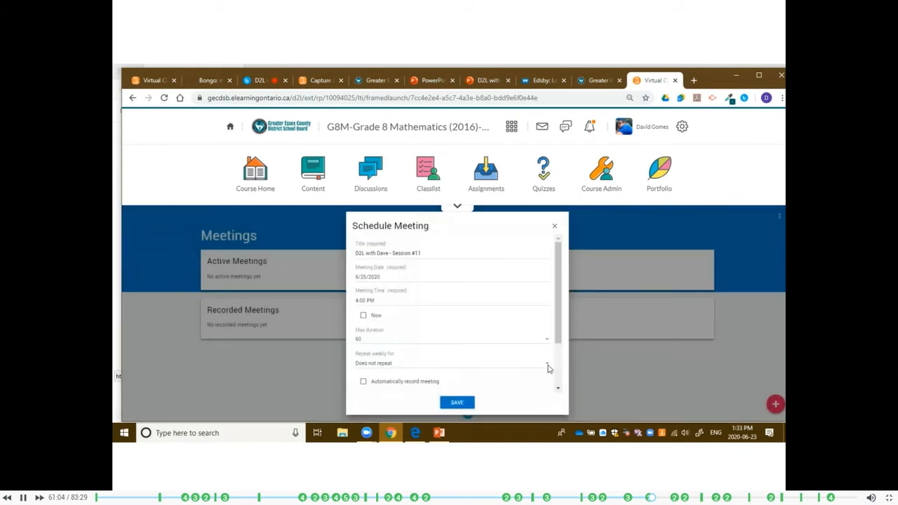
Set the meeting's maximum duration to 15 minutes, keep the default recording and invitation options, and save the meeting.
{"action": "scroll", "coordinate": [381, 332], "scroll_direction": "down", "scroll_amount": 1}
{"action": "scroll", "coordinate": [381, 332], "scroll_direction": "down", "scroll_amount": 1}
{"action": "left_click", "coordinate": [391, 291]}
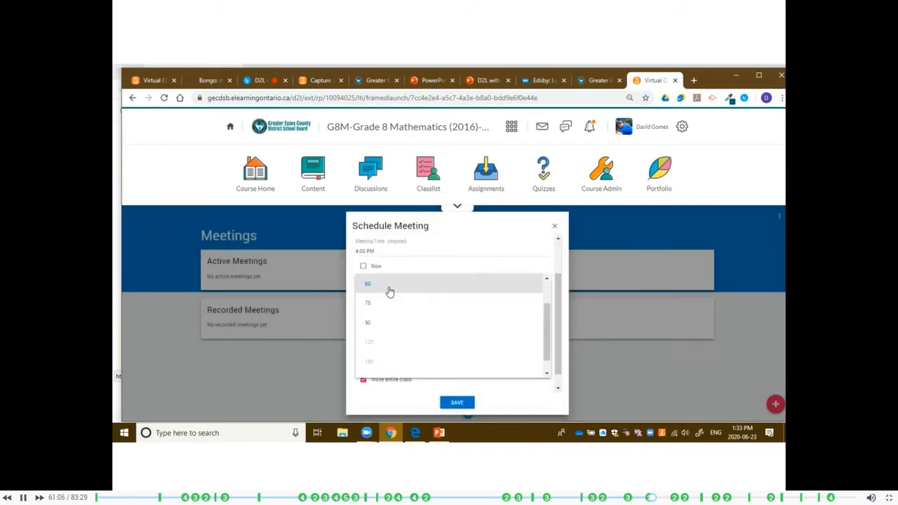
{"action": "left_click", "coordinate": [395, 285]}
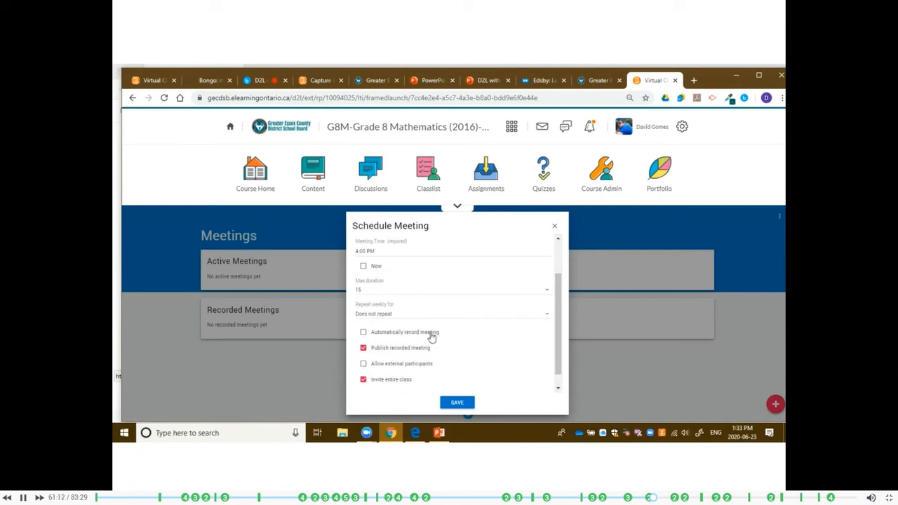
{"action": "mouse_move", "coordinate": [414, 337]}
{"action": "left_click", "coordinate": [456, 404]}
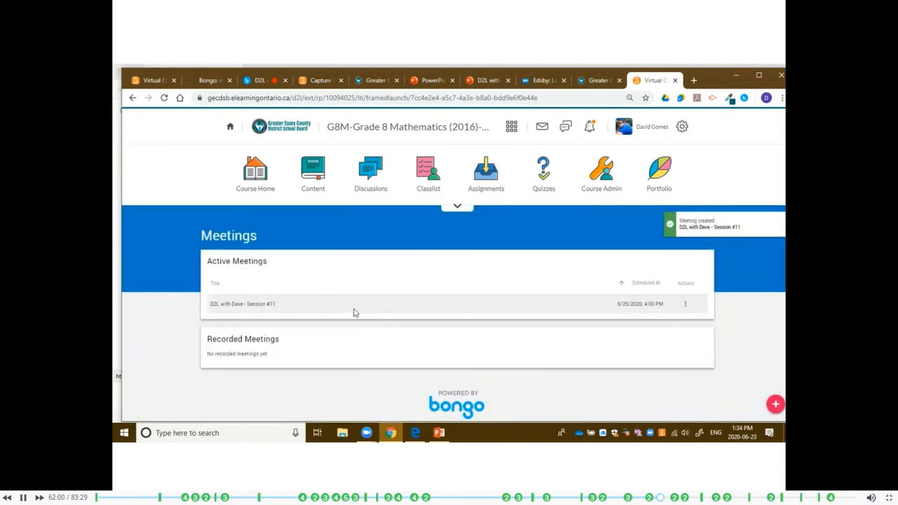
Launch the newly scheduled meeting to view its lobby, and close the lobby page.
{"action": "left_click", "coordinate": [689, 308]}
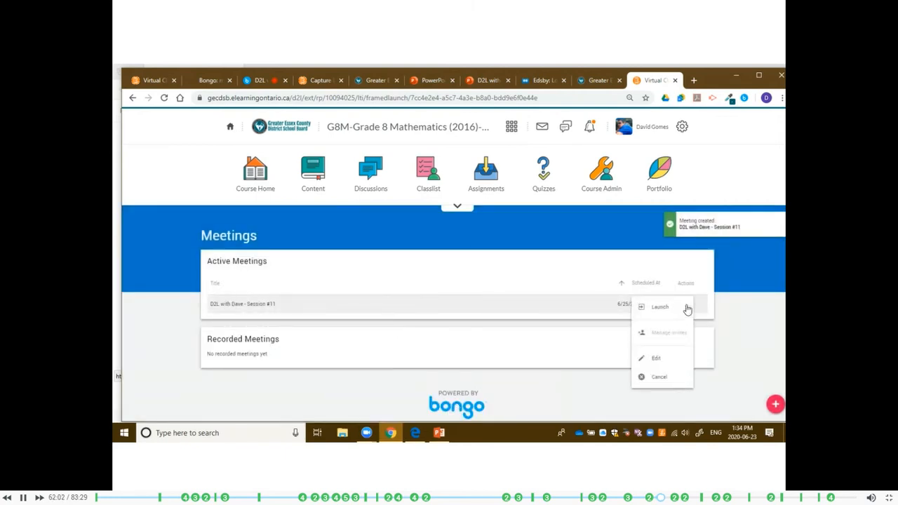
{"action": "left_click", "coordinate": [656, 312]}
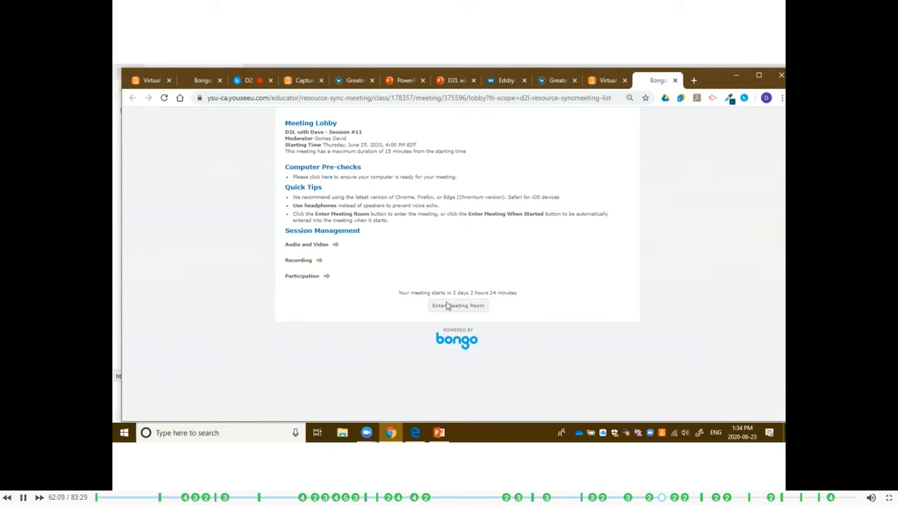
{"action": "left_click", "coordinate": [675, 80]}
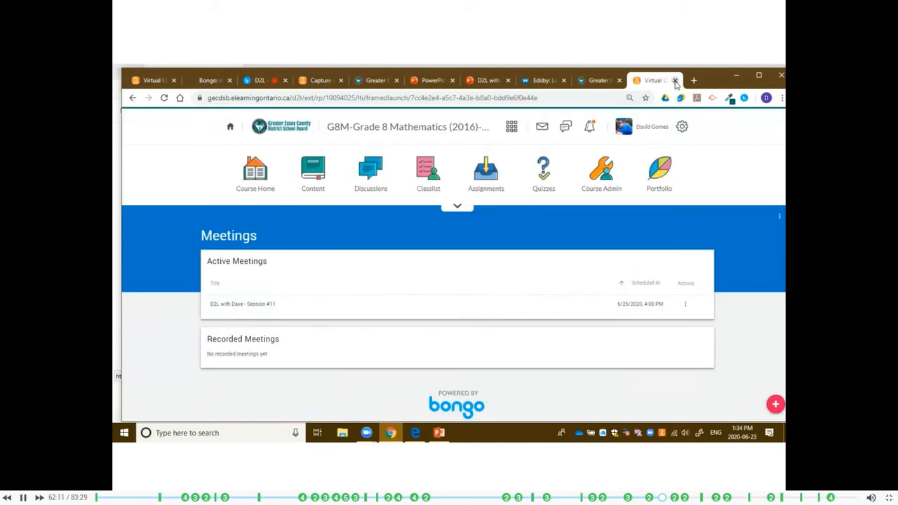
Start a new announcement from the course homepage with the headline "Video Meeting".
{"action": "left_click", "coordinate": [258, 180]}
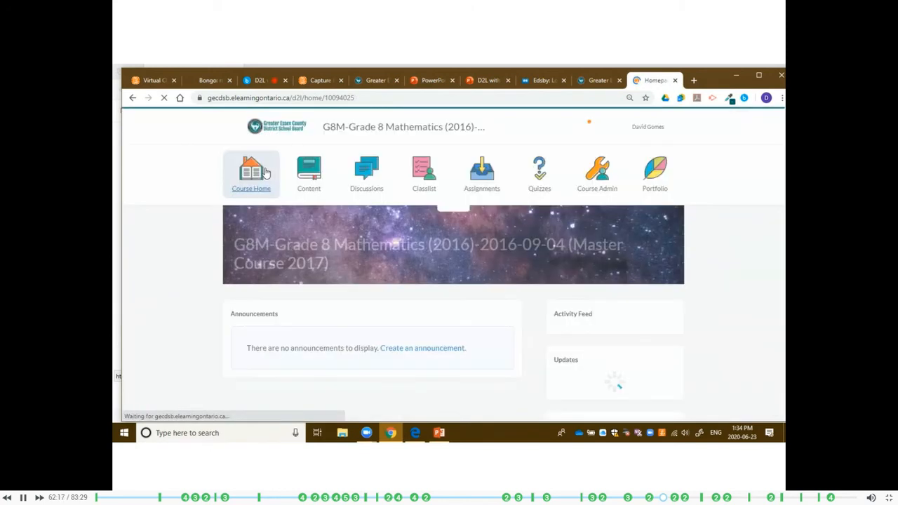
{"action": "left_click", "coordinate": [424, 347]}
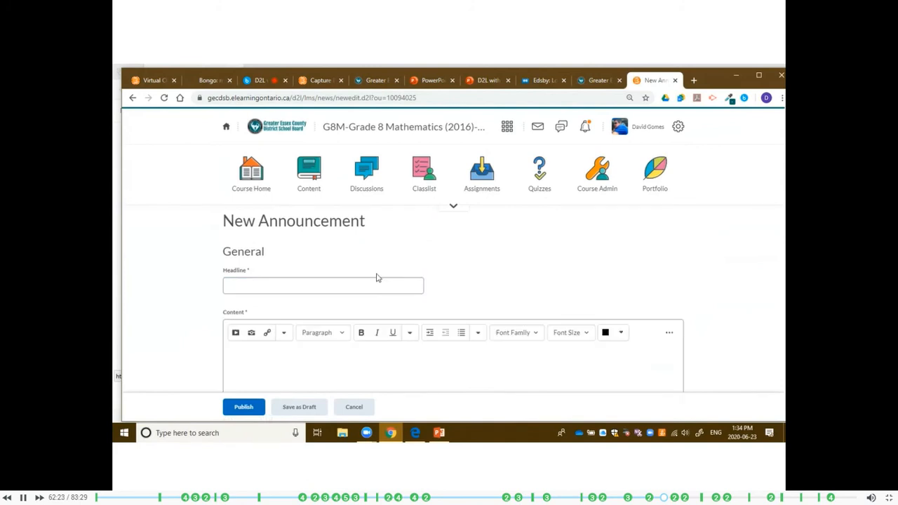
{"action": "scroll", "coordinate": [376, 278], "scroll_direction": "down", "scroll_amount": 2}
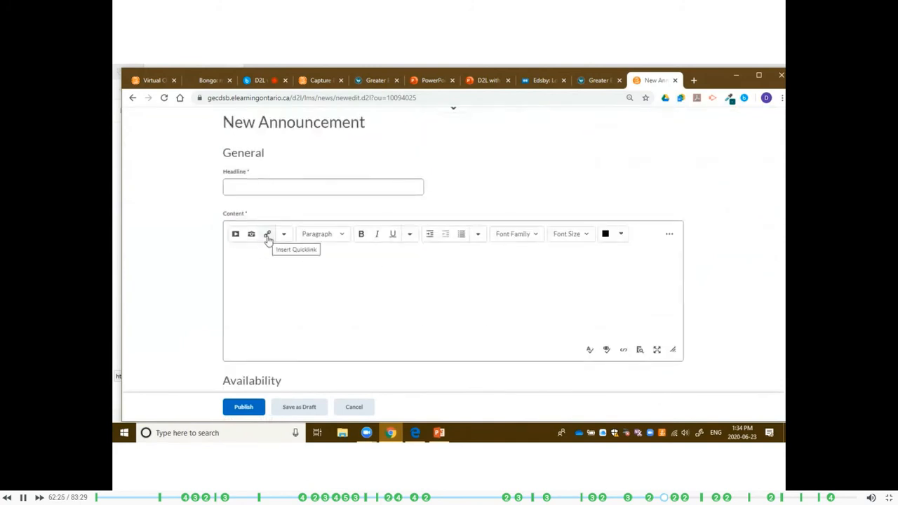
{"action": "left_click", "coordinate": [274, 187]}
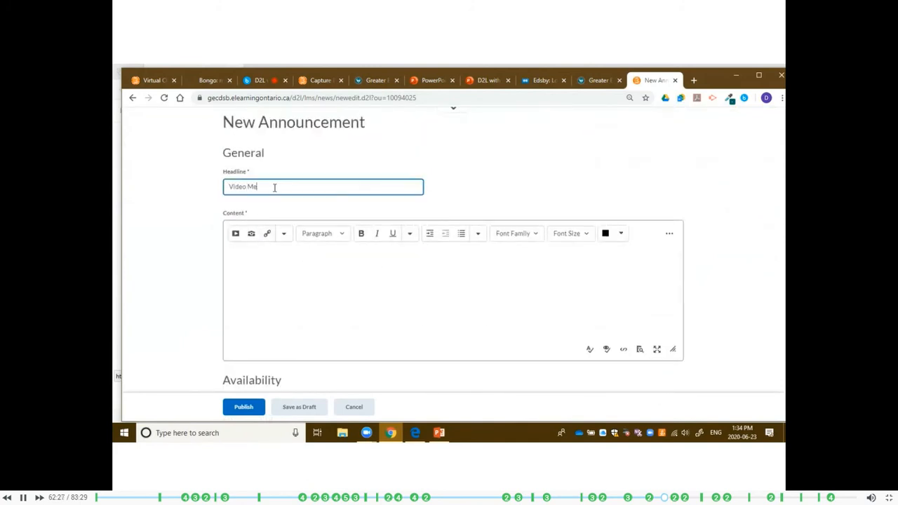
Insert a Virtual Classroom quicklink to "D2L with Dave - Session #11" in the announcement content and publish the announcement.
{"action": "left_click", "coordinate": [276, 314]}
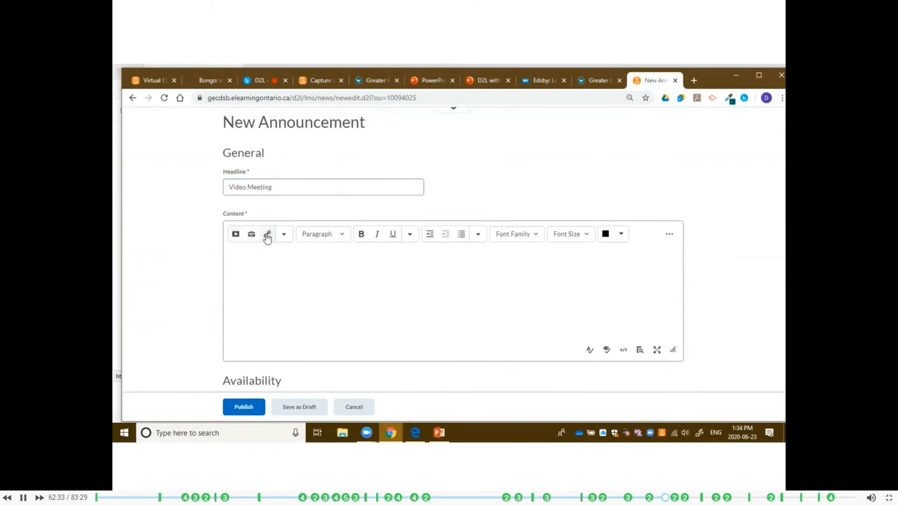
{"action": "left_click", "coordinate": [269, 236]}
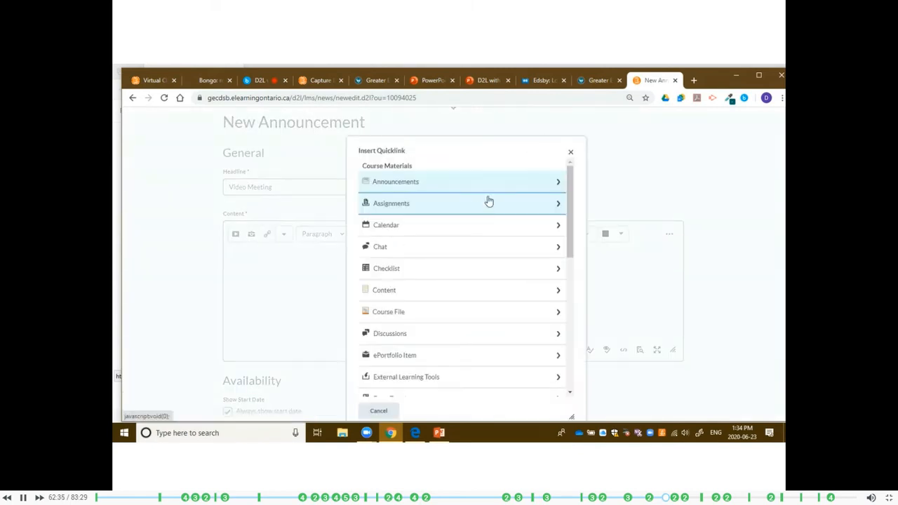
{"action": "scroll", "coordinate": [489, 201], "scroll_direction": "down", "scroll_amount": 1}
{"action": "scroll", "coordinate": [489, 202], "scroll_direction": "down", "scroll_amount": 5}
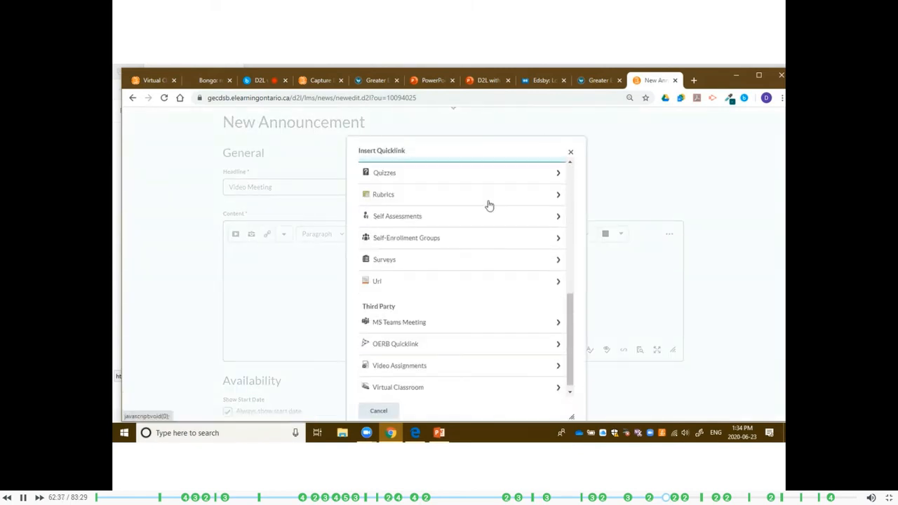
{"action": "left_click", "coordinate": [430, 382]}
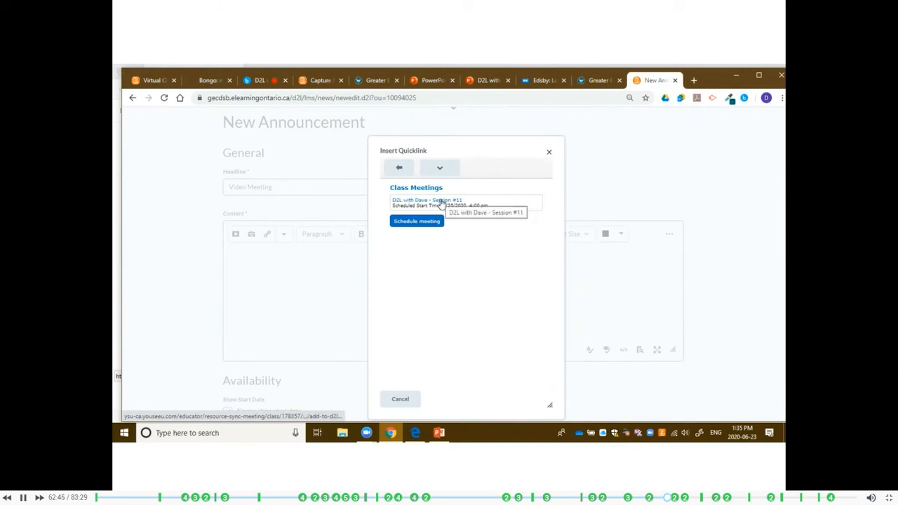
{"action": "left_click", "coordinate": [441, 201]}
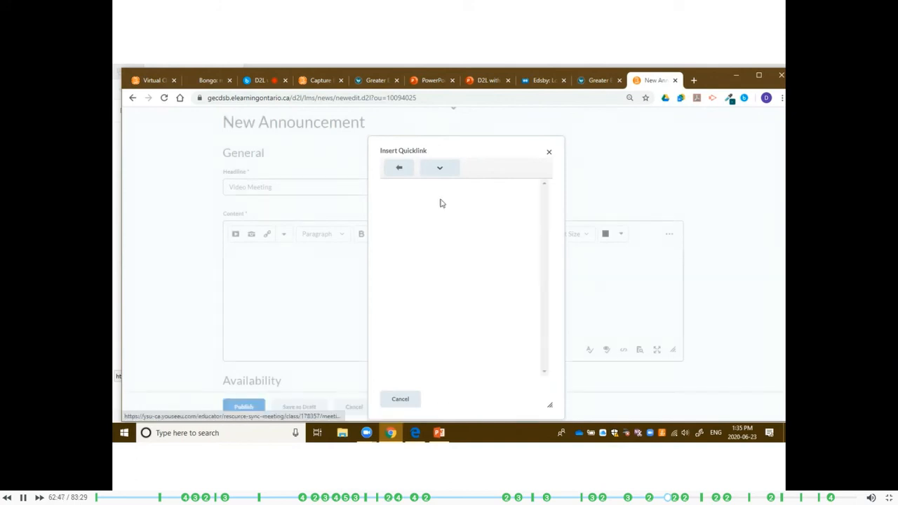
{"action": "left_click", "coordinate": [243, 407]}
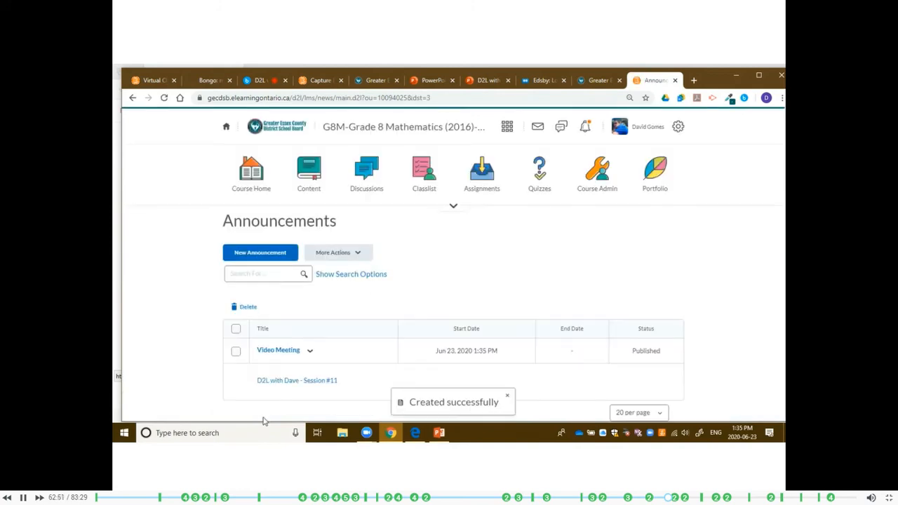
Return to the course homepage, follow the meeting link in the "Video Meeting" announcement to view the lobby, and close it.
{"action": "left_click", "coordinate": [399, 131]}
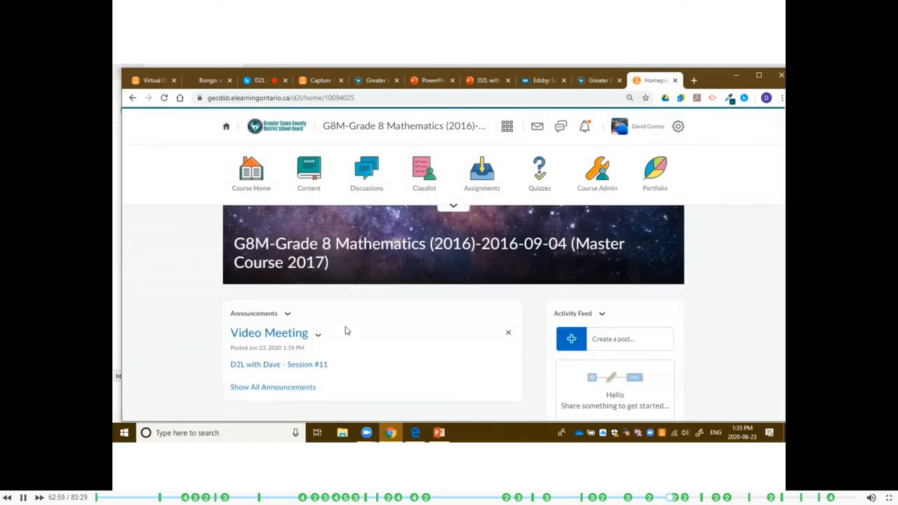
{"action": "left_click", "coordinate": [299, 366]}
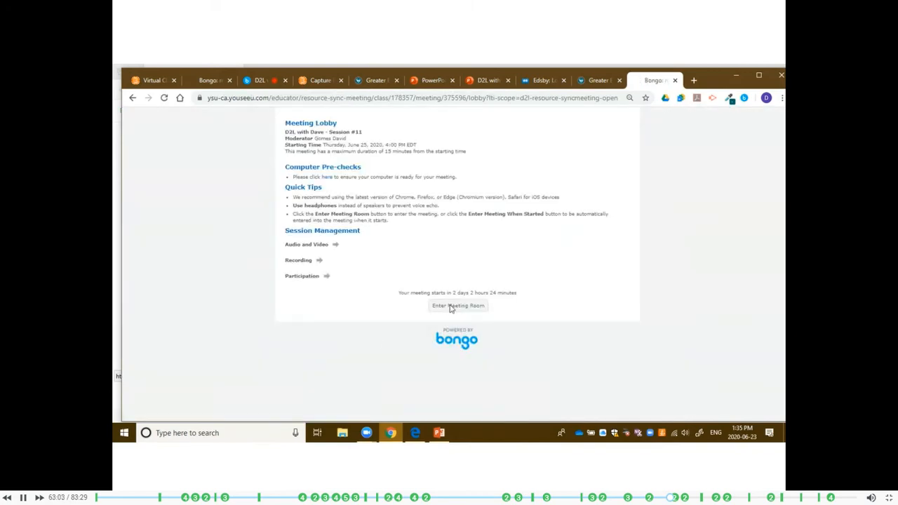
{"action": "left_click", "coordinate": [675, 80]}
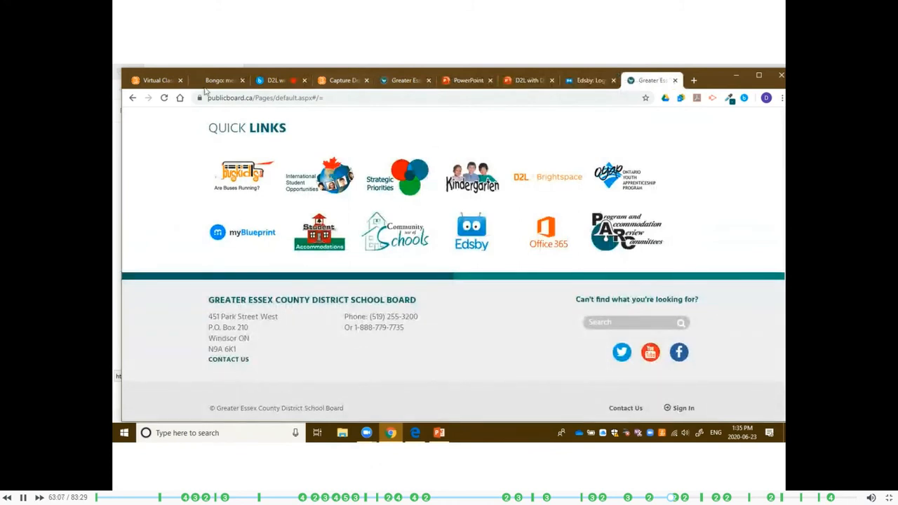
Return to the "D2L with Dave - Webinar Series" meetings page and switch to the open PowerPoint presentation.
{"action": "left_click", "coordinate": [166, 82]}
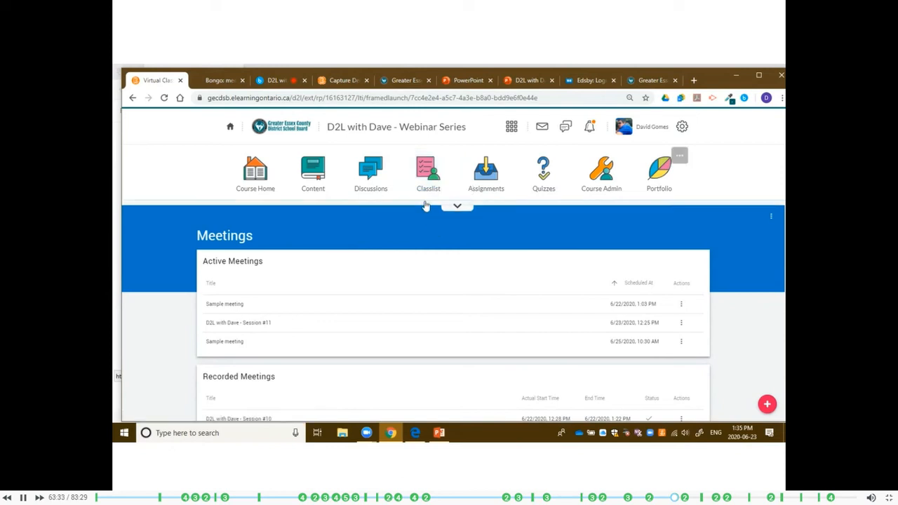
{"action": "mouse_move", "coordinate": [436, 434]}
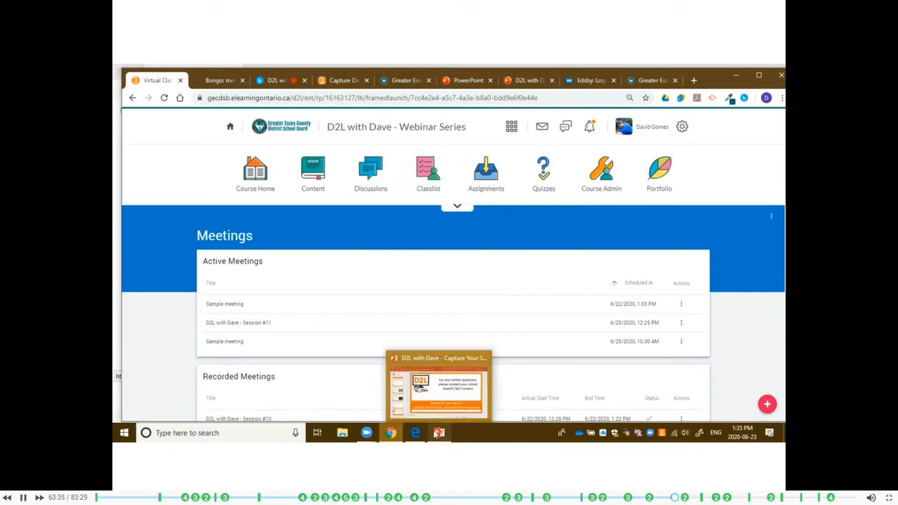